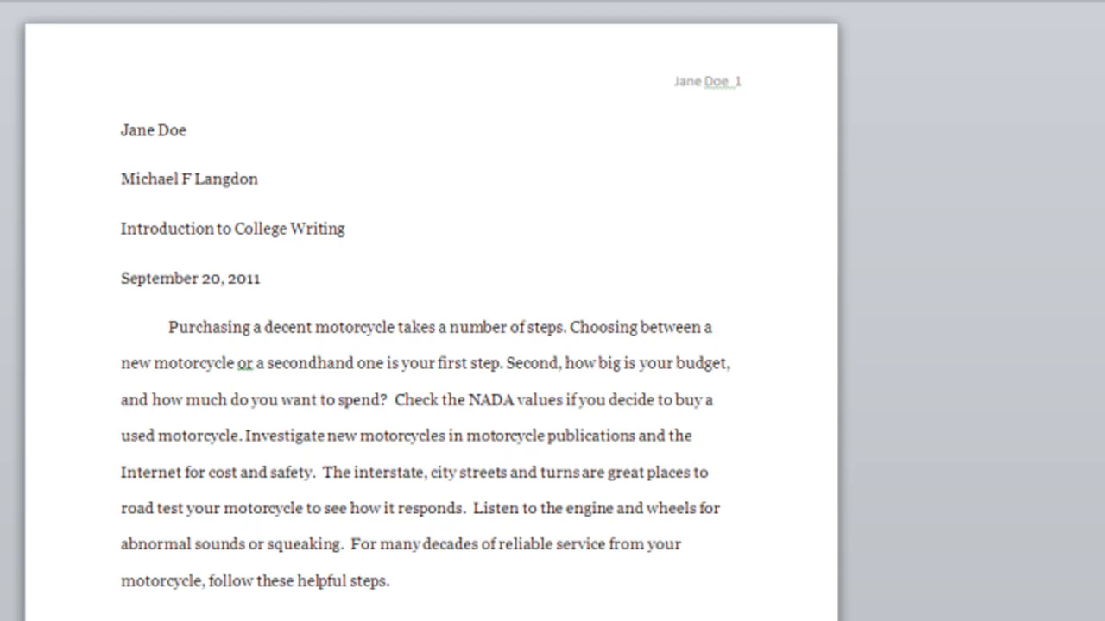
- Enter "New or used" as the first numbered list item below the paragraph and enlarge its text
{"action": "type", "text": "n"}
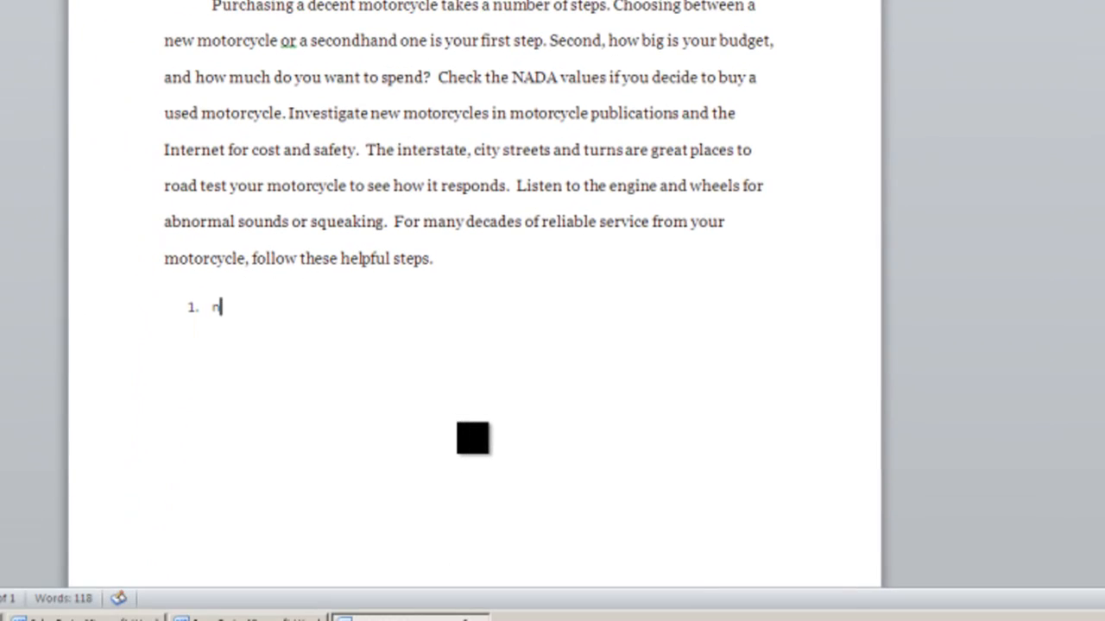
{"action": "type", "text": "ew or used"}
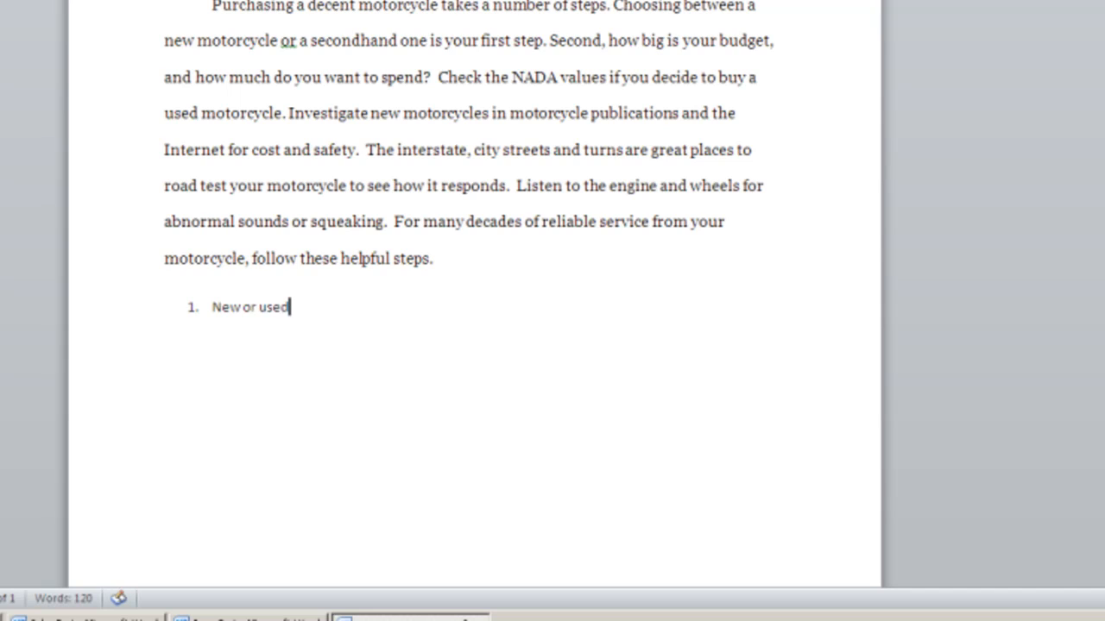
{"action": "left_click", "coordinate": [167, 318]}
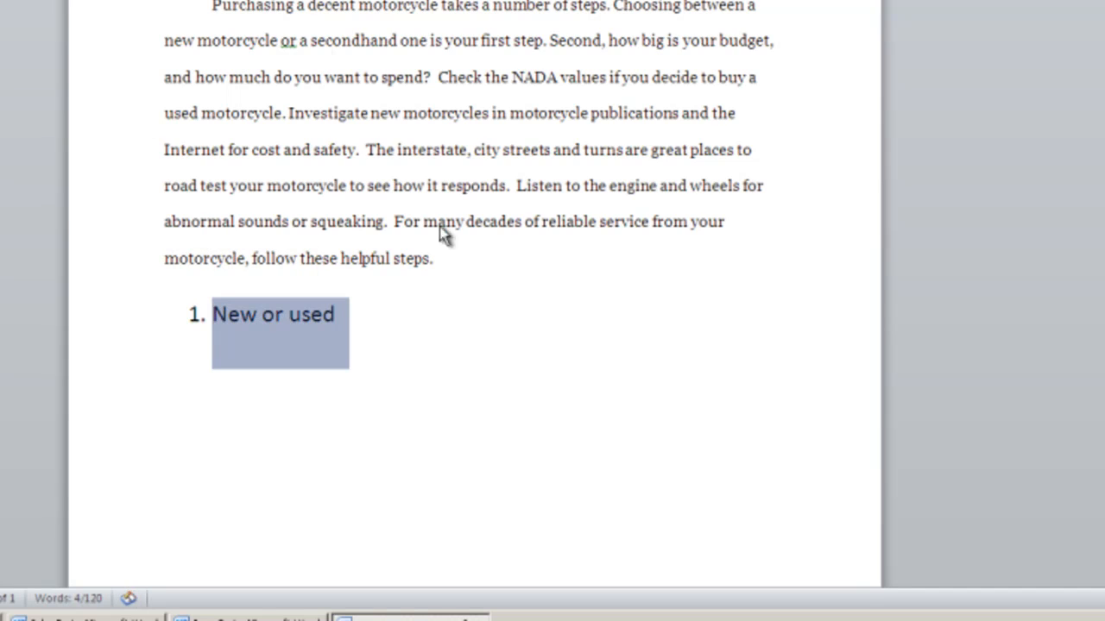
{"action": "left_click", "coordinate": [442, 325]}
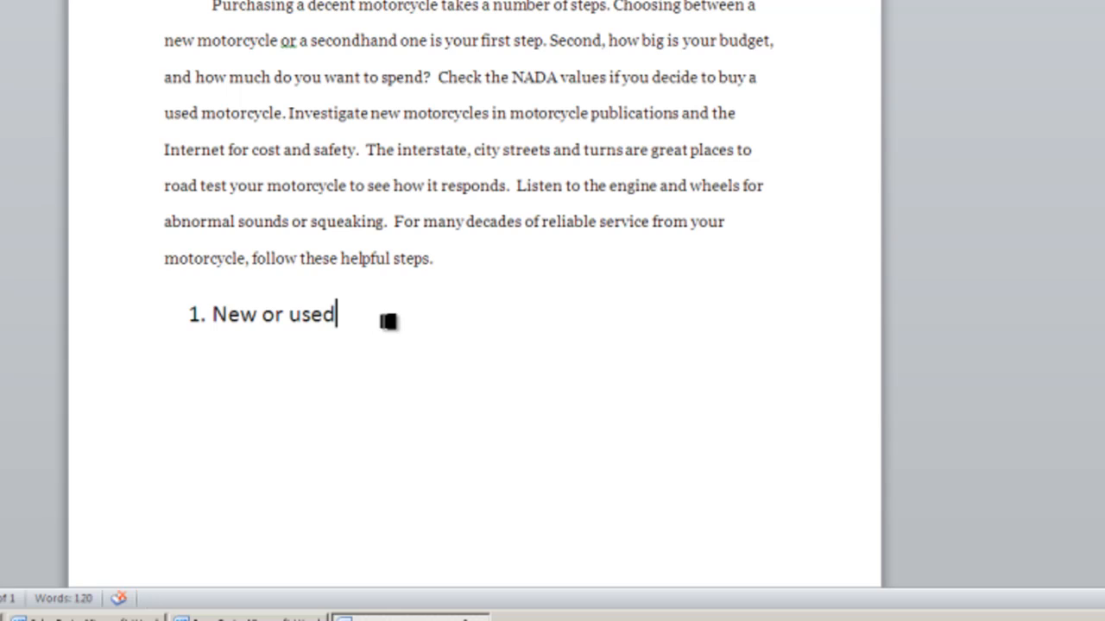
- Add "Budget" as the second item of the numbered list
{"action": "key", "text": "Return"}
{"action": "type", "text": "2"}
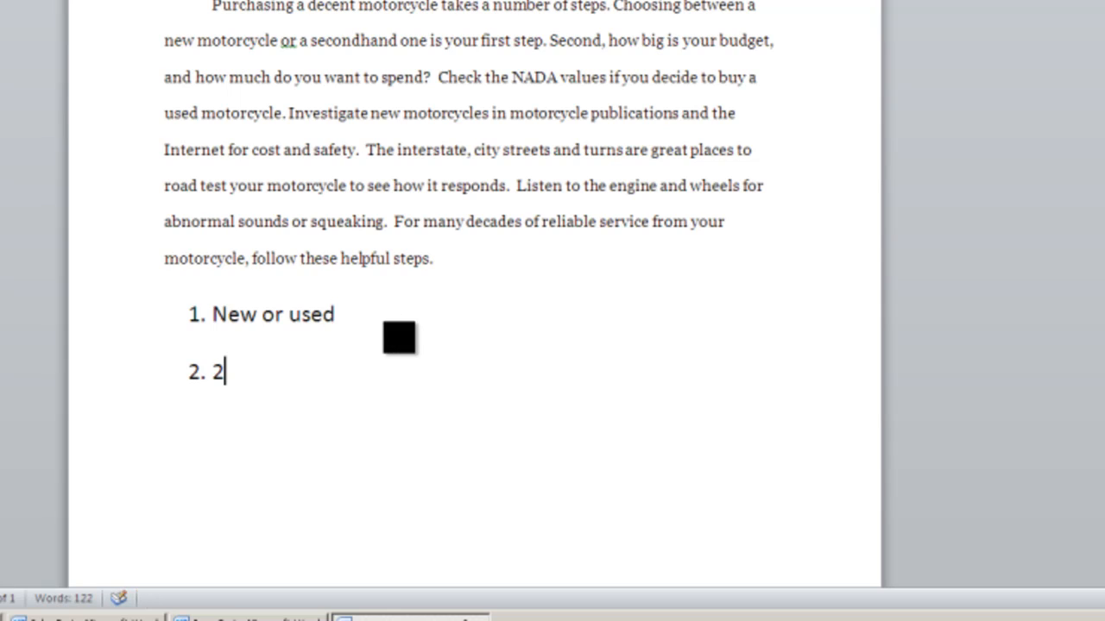
{"action": "key", "text": "BackSpace"}
{"action": "type", "text": "Budg"}
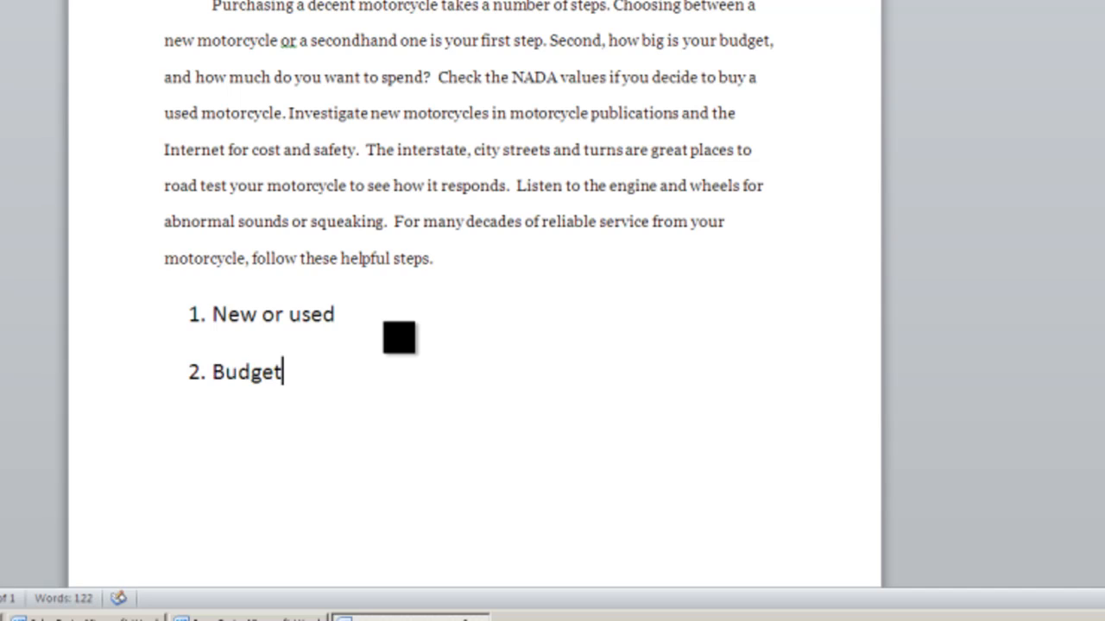
{"action": "type", "text": "et"}
- Add "Check the market prices" as the third item of the numbered list
{"action": "key", "text": "Return"}
{"action": "type", "text": "C"}
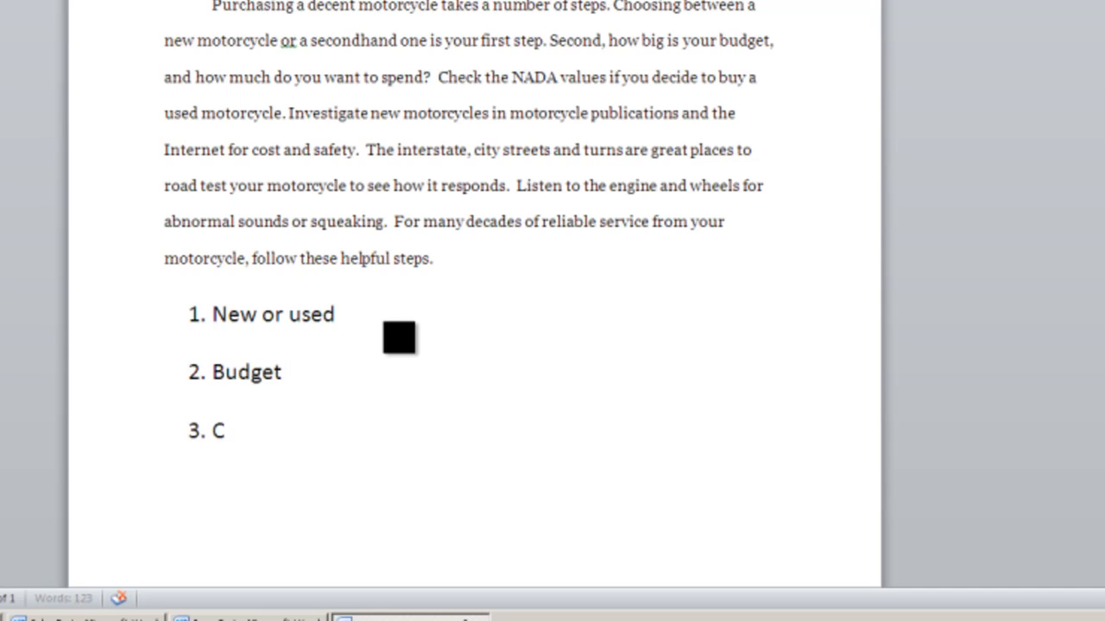
{"action": "type", "text": "heck "}
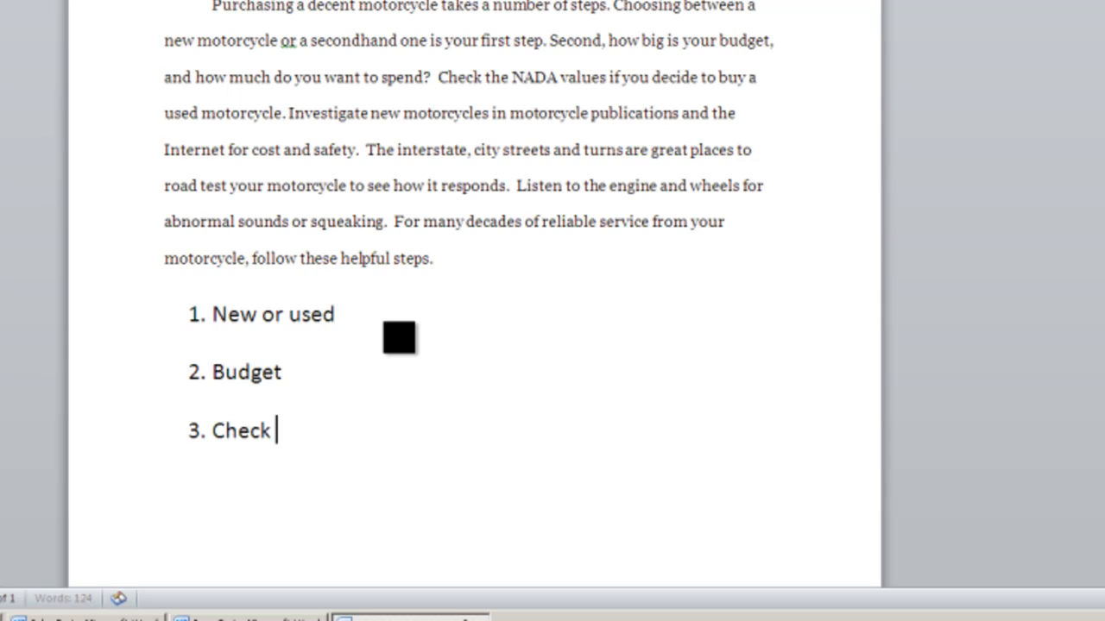
{"action": "type", "text": "the mark"}
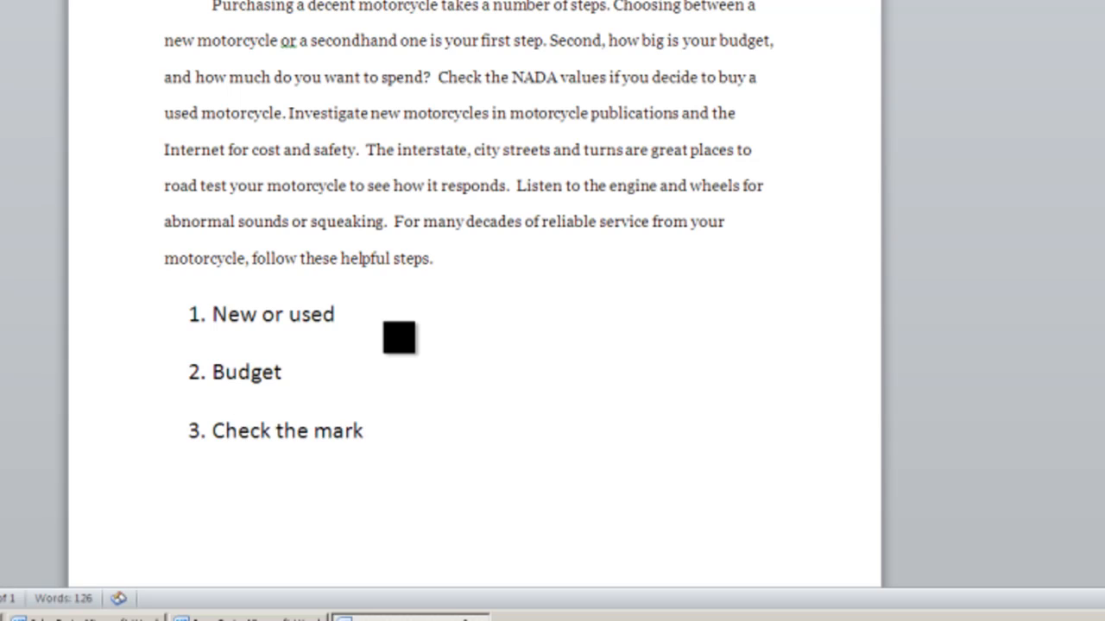
{"action": "type", "text": "et prices"}
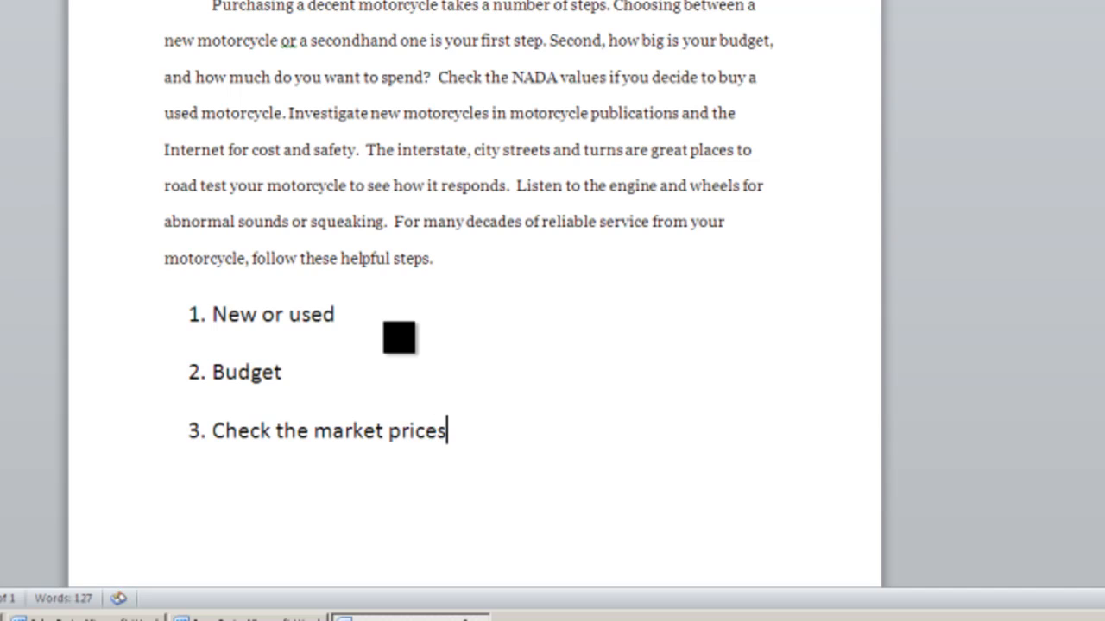
- Add "Do your homework" and "Road test" as the fourth and fifth numbered list items
{"action": "key", "text": "Return"}
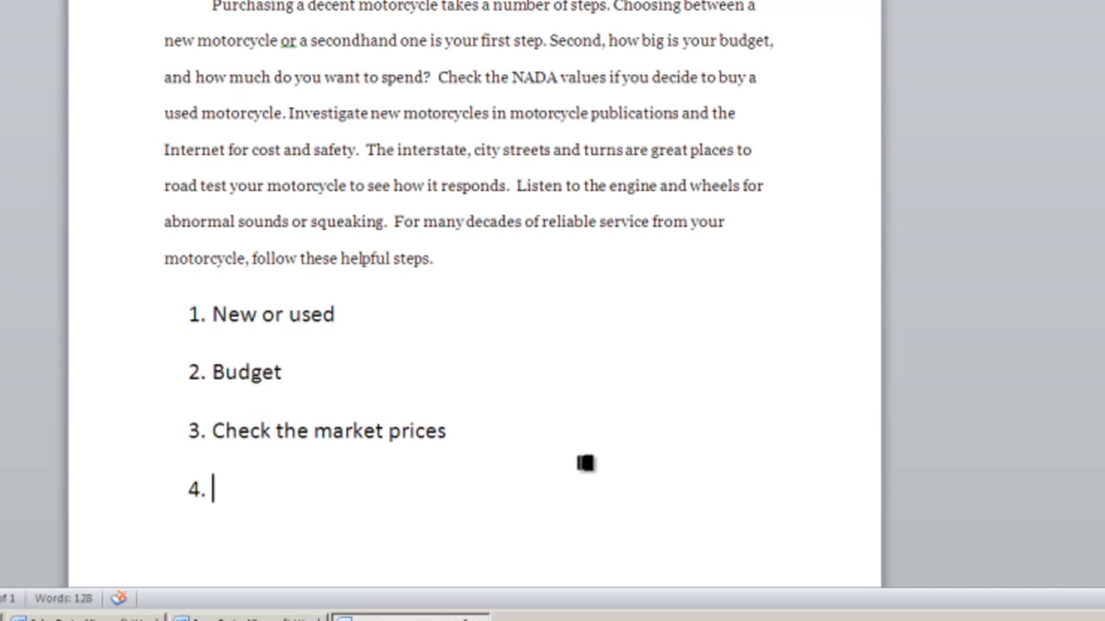
{"action": "type", "text": "Check"}
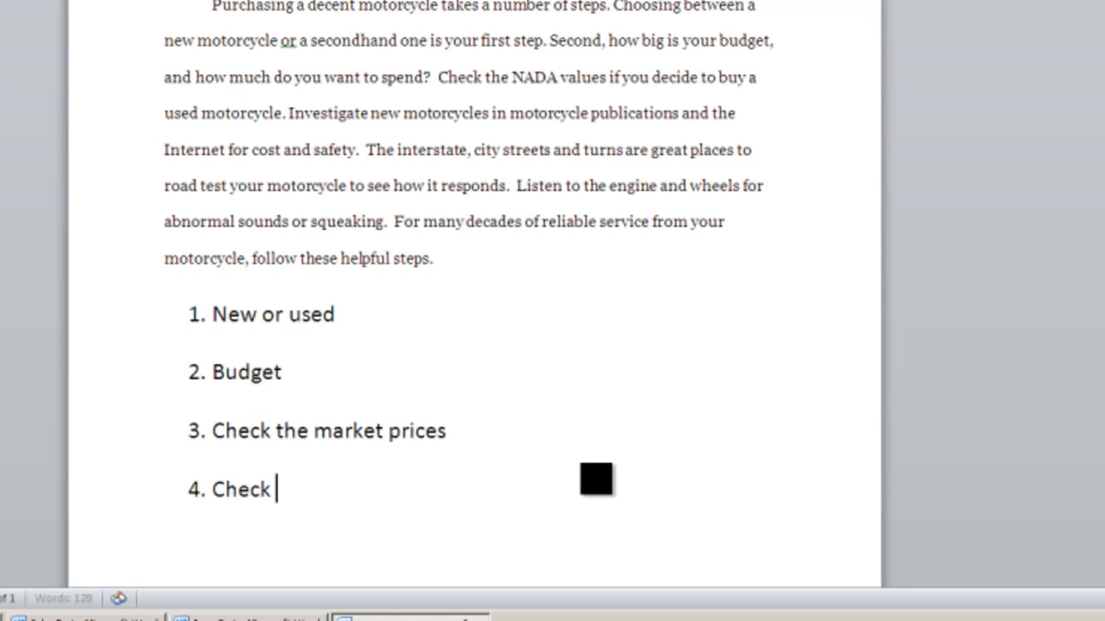
{"action": "key", "text": "BackSpace"}
{"action": "key", "text": "BackSpace"}
{"action": "key", "text": "BackSpace"}
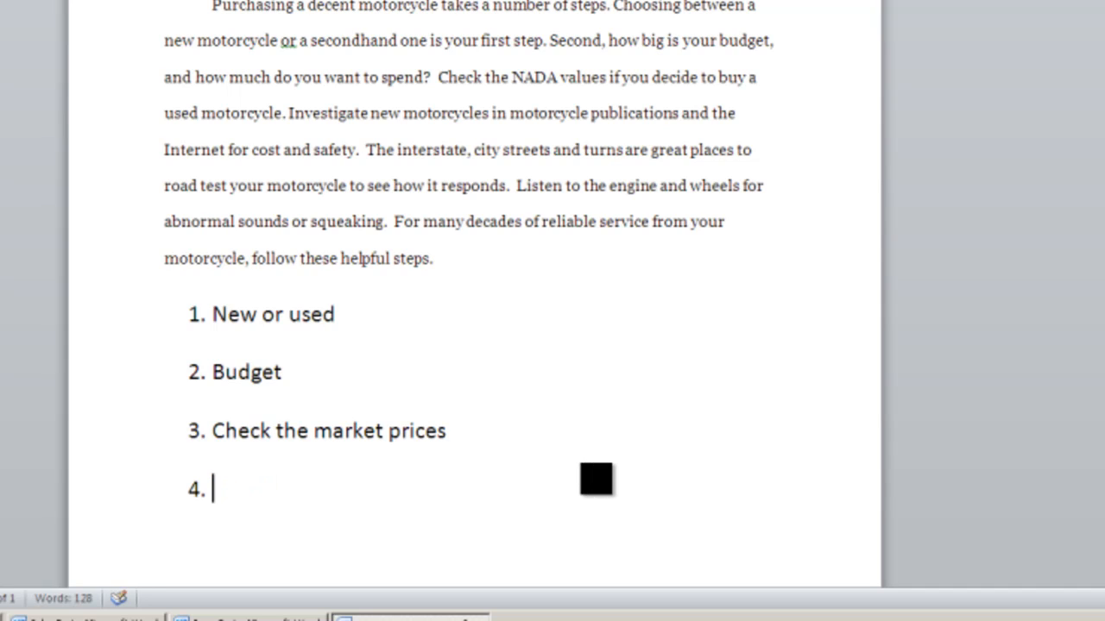
{"action": "type", "text": "Do y"}
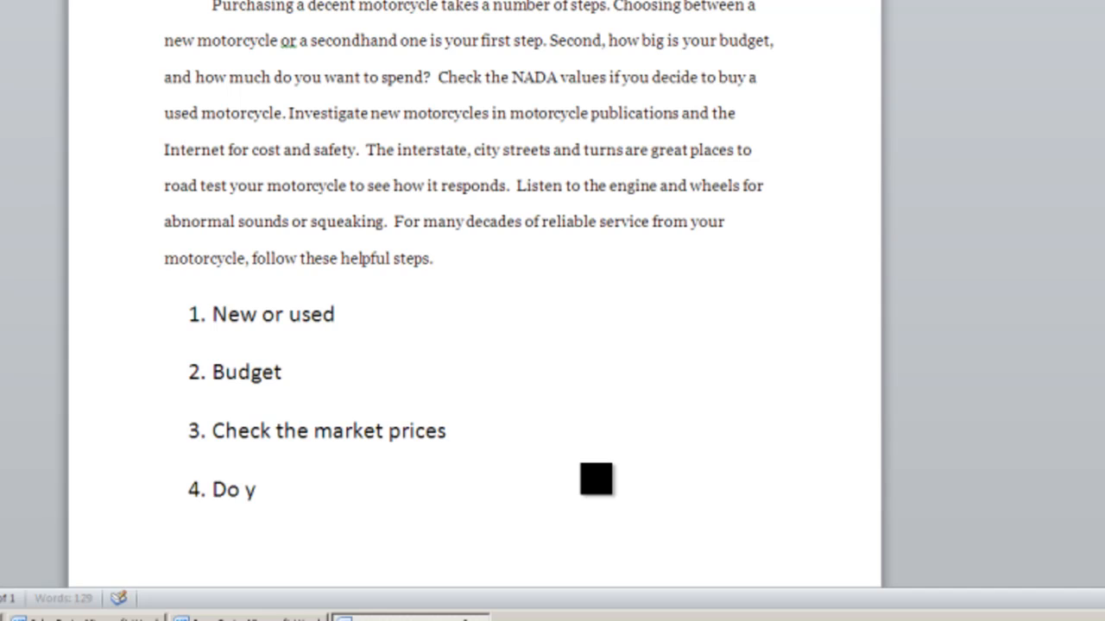
{"action": "type", "text": "our homeworkd"}
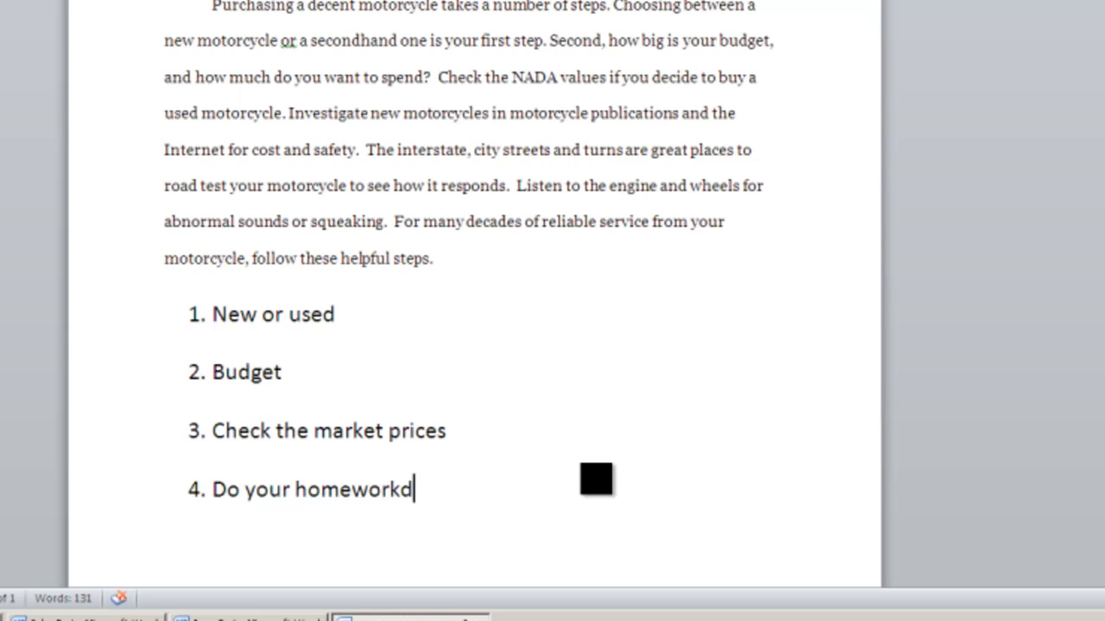
{"action": "key", "text": "BackSpace"}
{"action": "key", "text": "Return"}
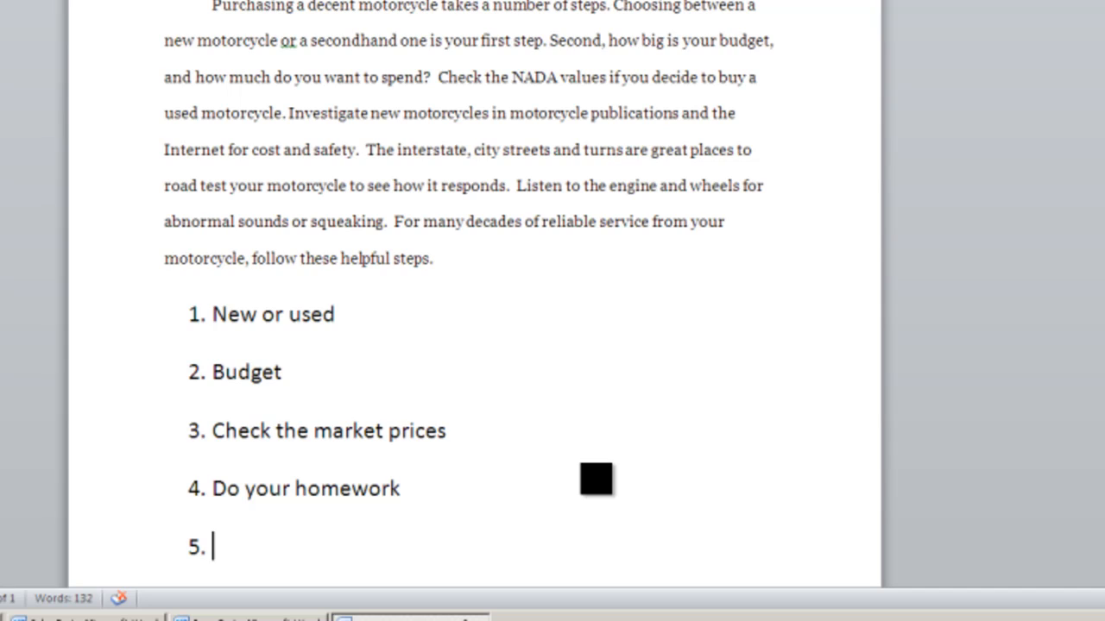
{"action": "type", "text": "road test"}
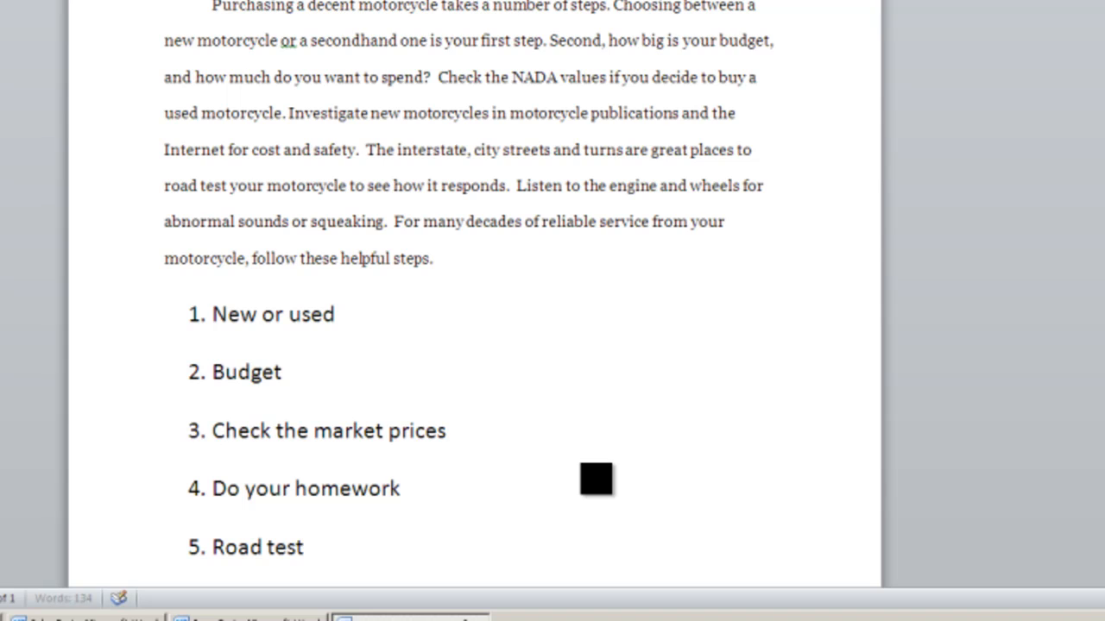
- Complete the numbered list with "Check the engine" as item six and "Summary" as item seven
{"action": "key", "text": "Return"}
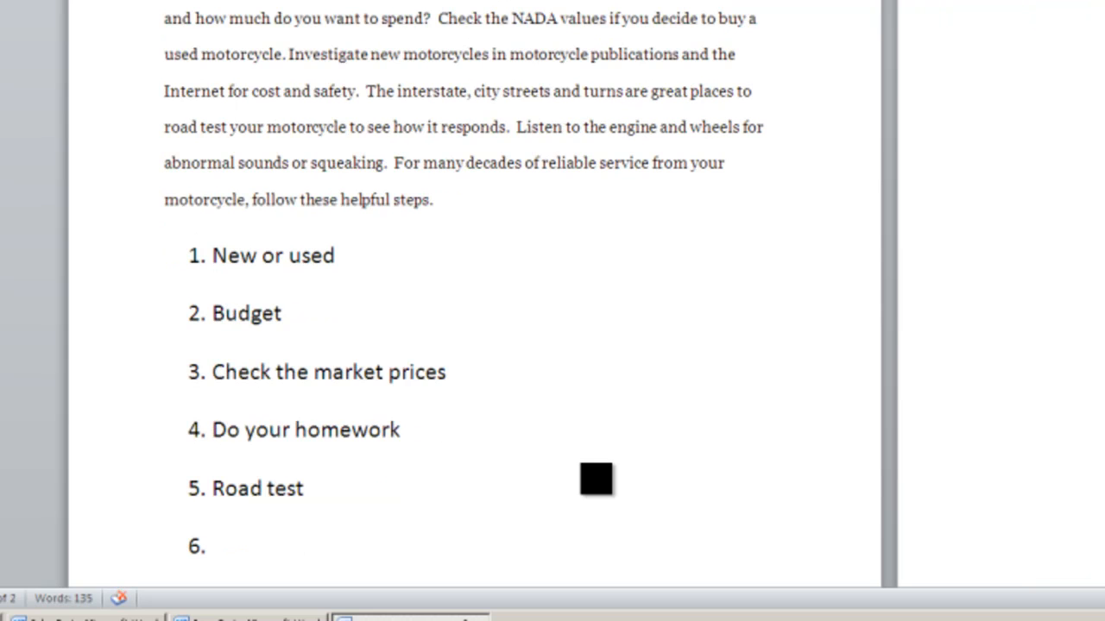
{"action": "type", "text": "CHec"}
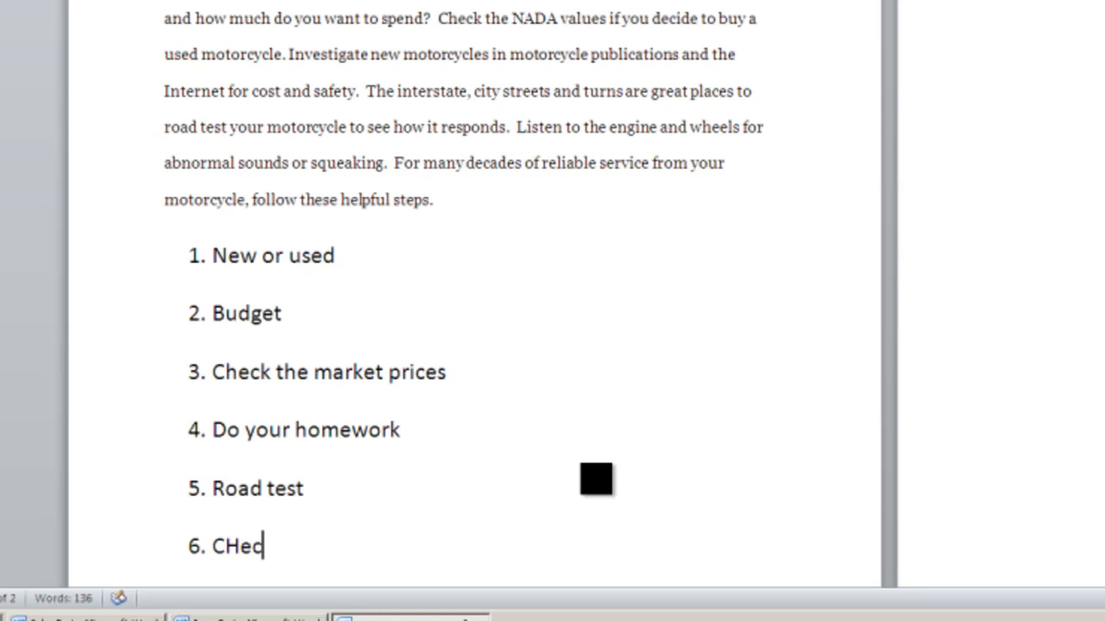
{"action": "key", "text": "BackSpace"}
{"action": "key", "text": "BackSpace"}
{"action": "key", "text": "BackSpace"}
{"action": "type", "text": "ch"}
{"action": "key", "text": "BackSpace"}
{"action": "key", "text": "BackSpace"}
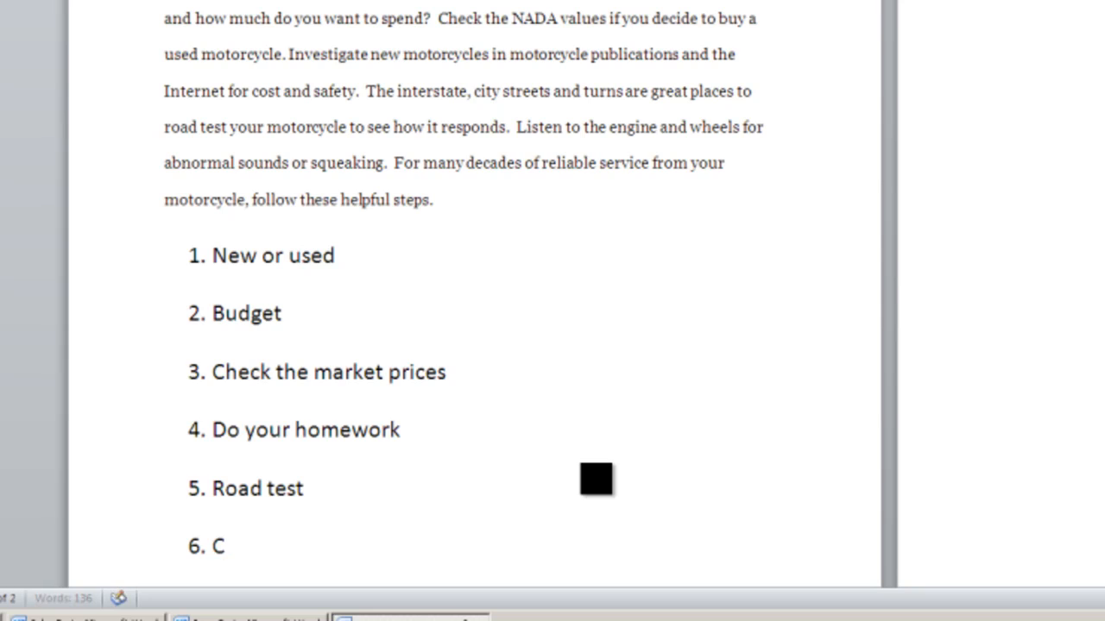
{"action": "type", "text": "heck the "}
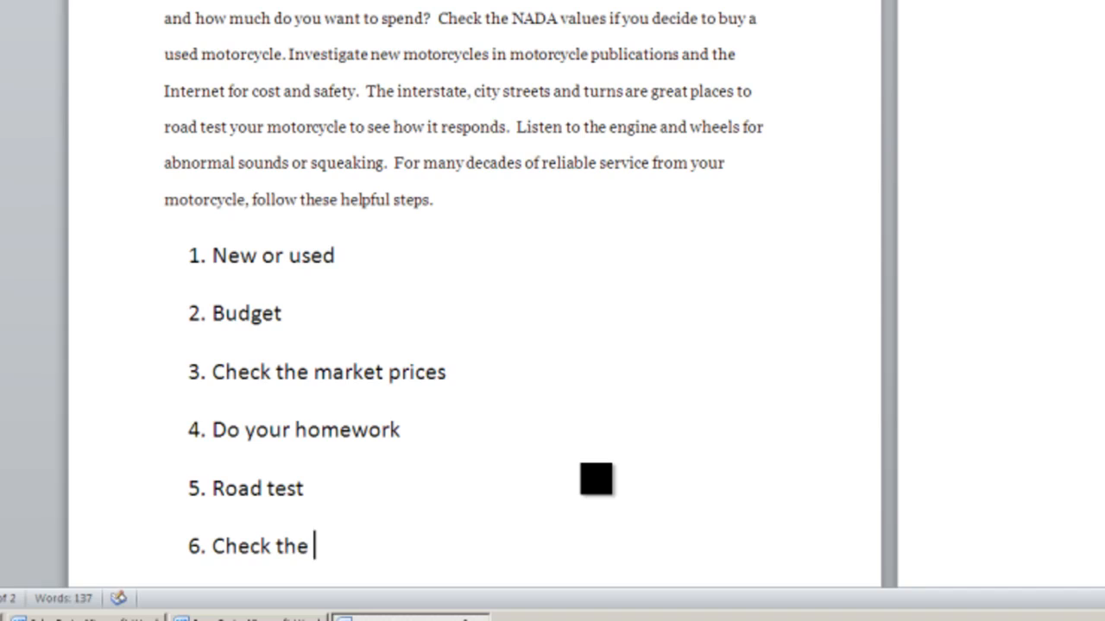
{"action": "type", "text": "engien"}
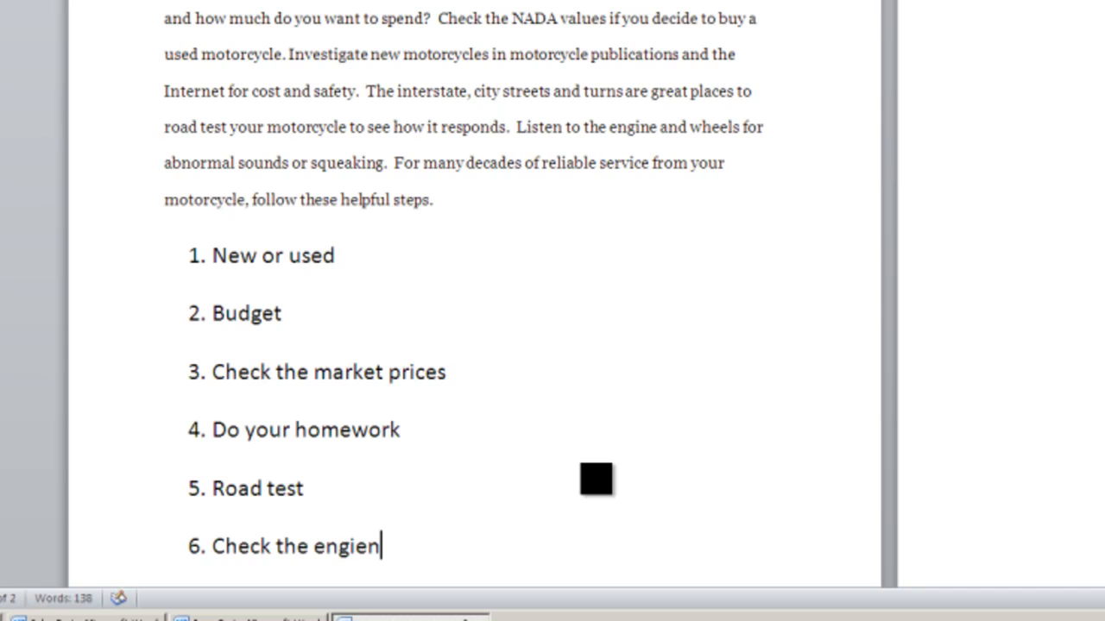
{"action": "key", "text": "BackSpace"}
{"action": "key", "text": "BackSpace"}
{"action": "key", "text": "BackSpace"}
{"action": "type", "text": "n"}
{"action": "key", "text": "BackSpace"}
{"action": "type", "text": "ine"}
{"action": "key", "text": "Return"}
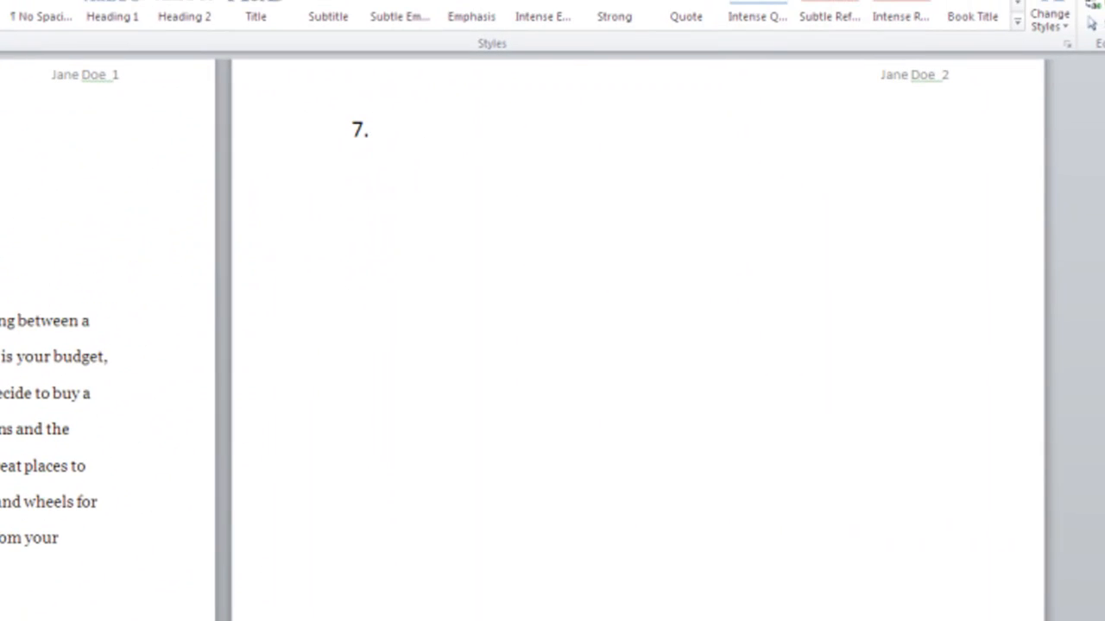
{"action": "type", "text": "Summary"}
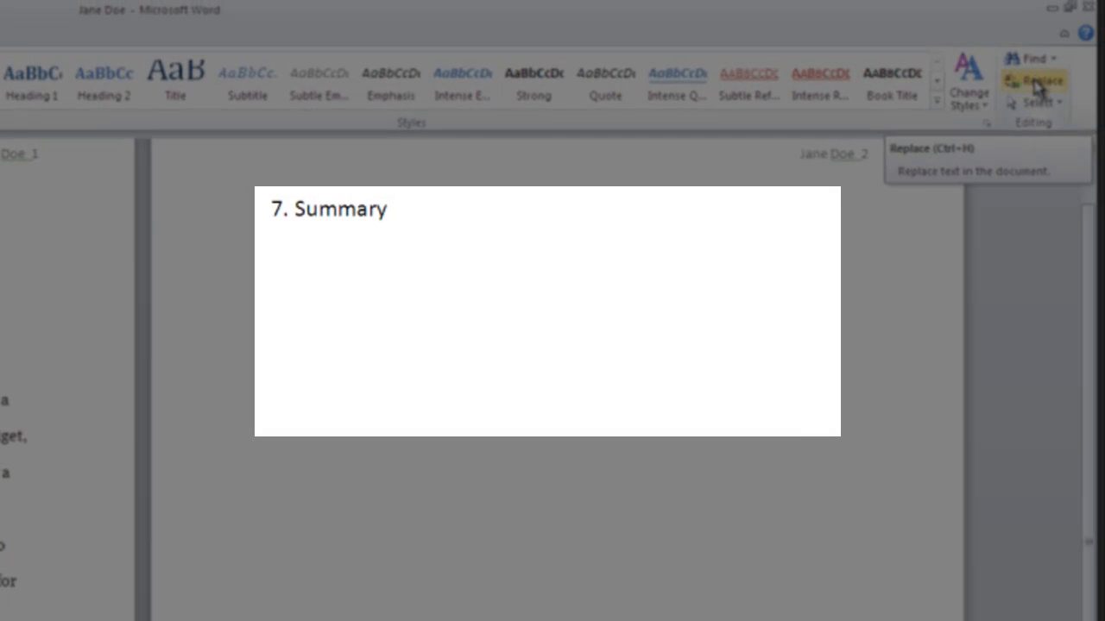
- Replace every occurrence of "motorcycle" with "boat" throughout the document and close the Find and Replace dialog
{"action": "left_click", "coordinate": [1038, 86]}
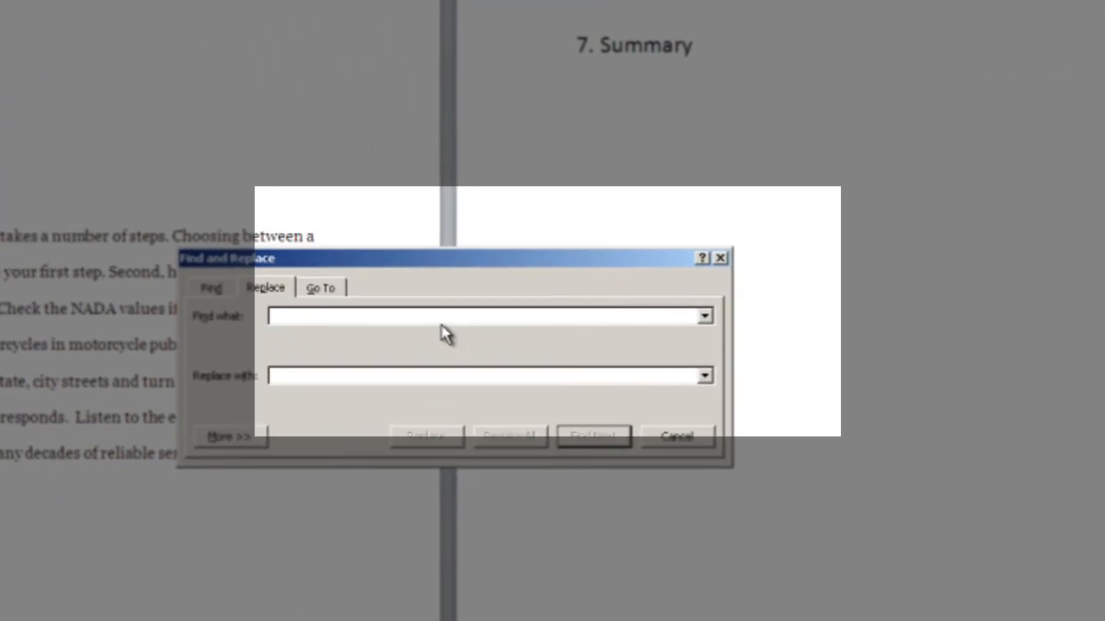
{"action": "type", "text": "motorcycle"}
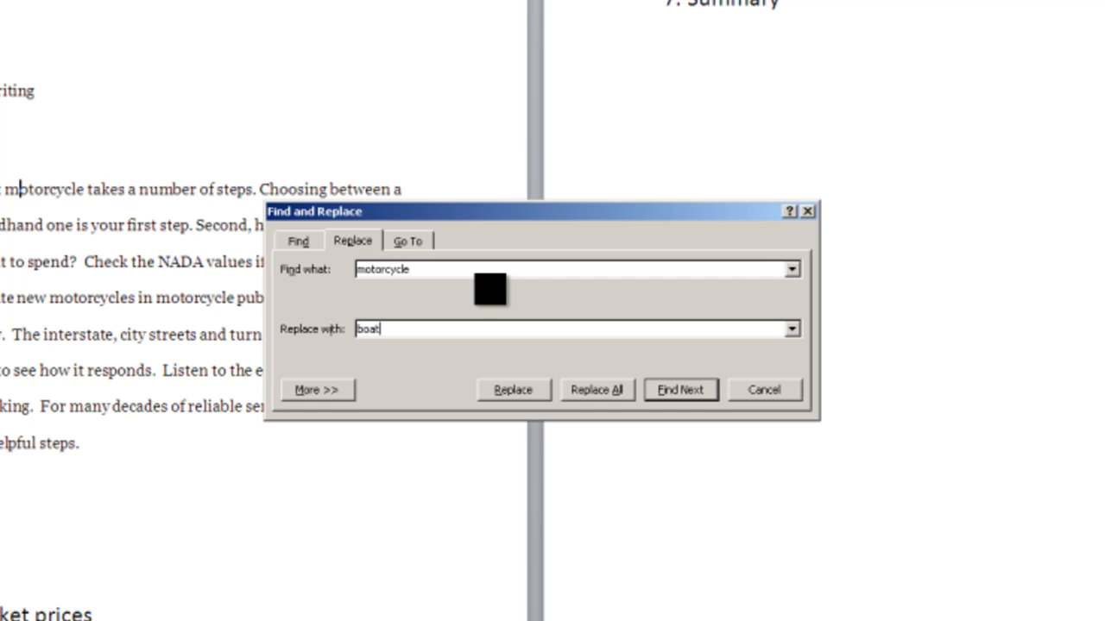
{"action": "left_click", "coordinate": [594, 391]}
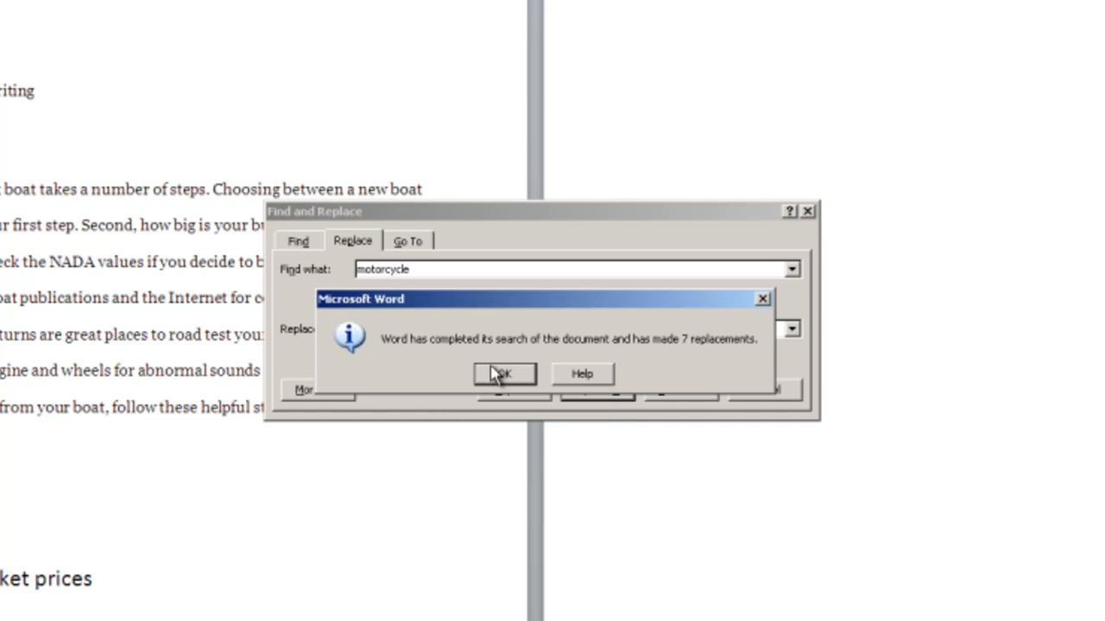
{"action": "left_click", "coordinate": [497, 375]}
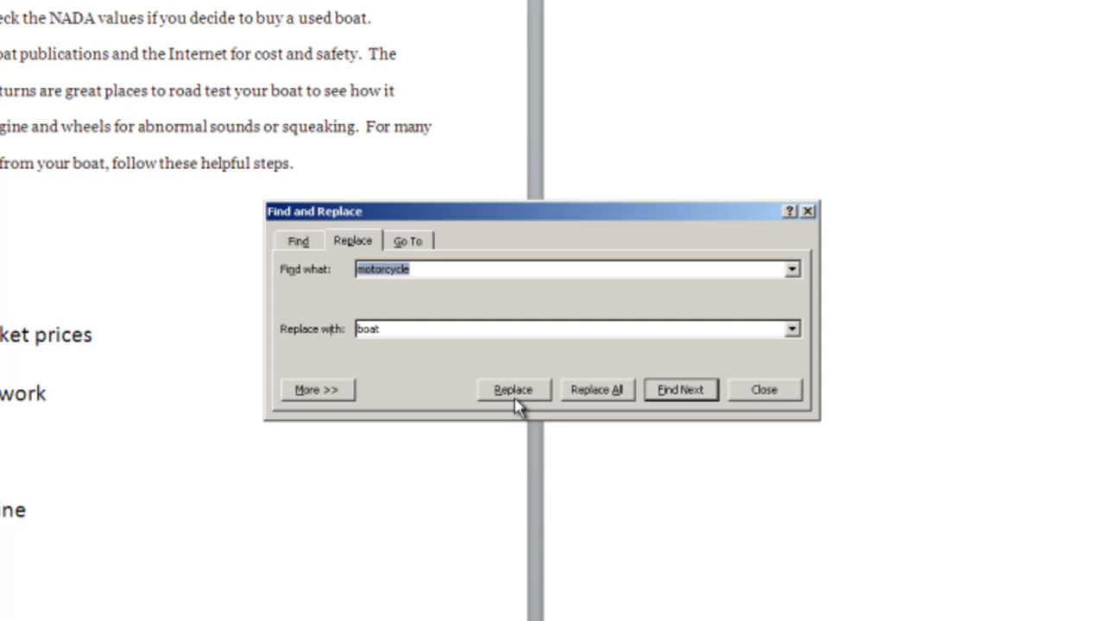
{"action": "left_click", "coordinate": [793, 394]}
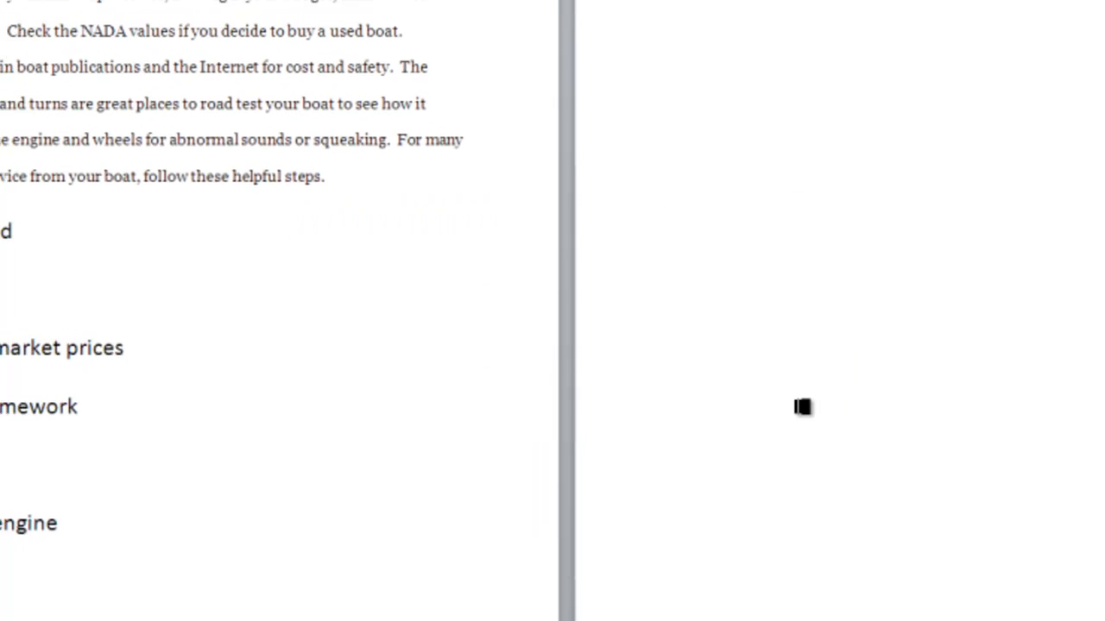
- Replace the paragraph's opening word "Purchasing" with its suggested synonym "Buying"
{"action": "scroll", "coordinate": [758, 556], "scroll_direction": "up", "scroll_amount": 1}
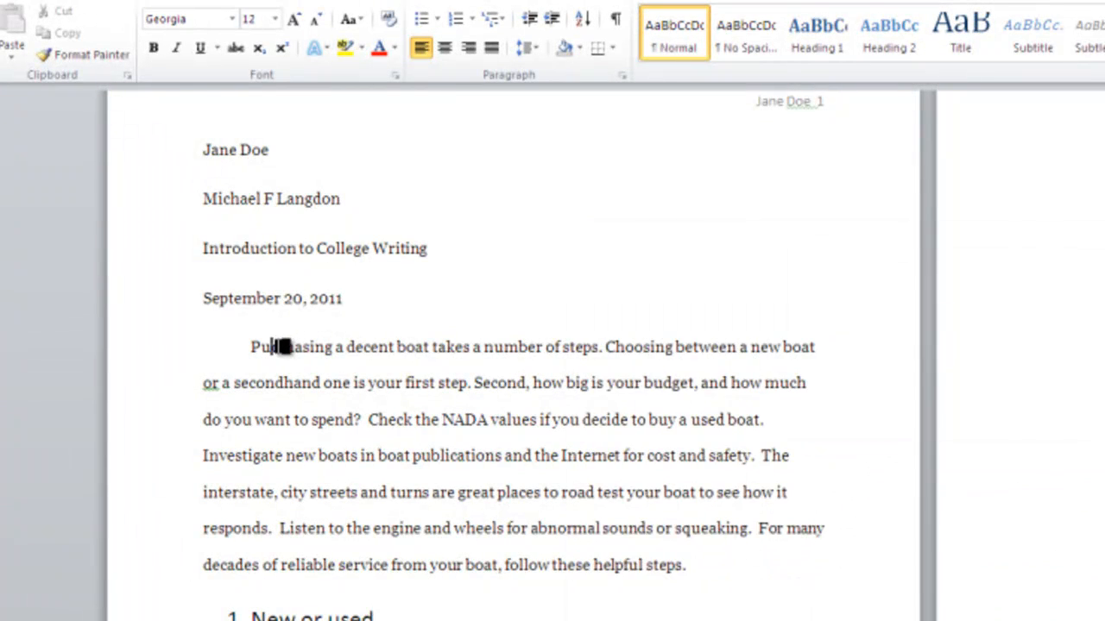
{"action": "right_click", "coordinate": [281, 259]}
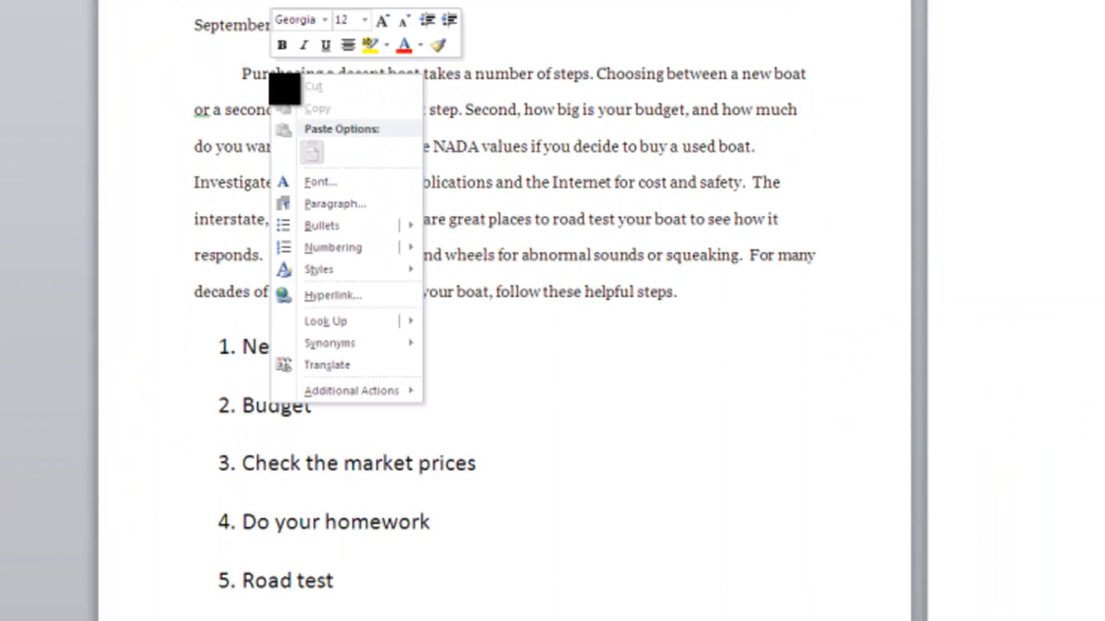
{"action": "mouse_move", "coordinate": [321, 345]}
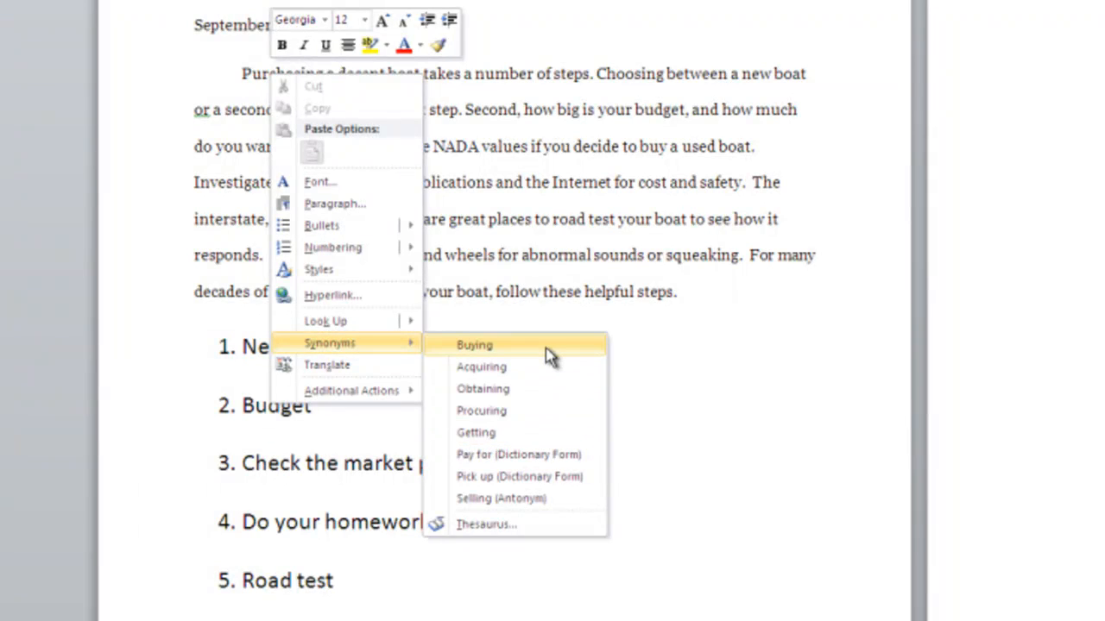
{"action": "left_click", "coordinate": [475, 345]}
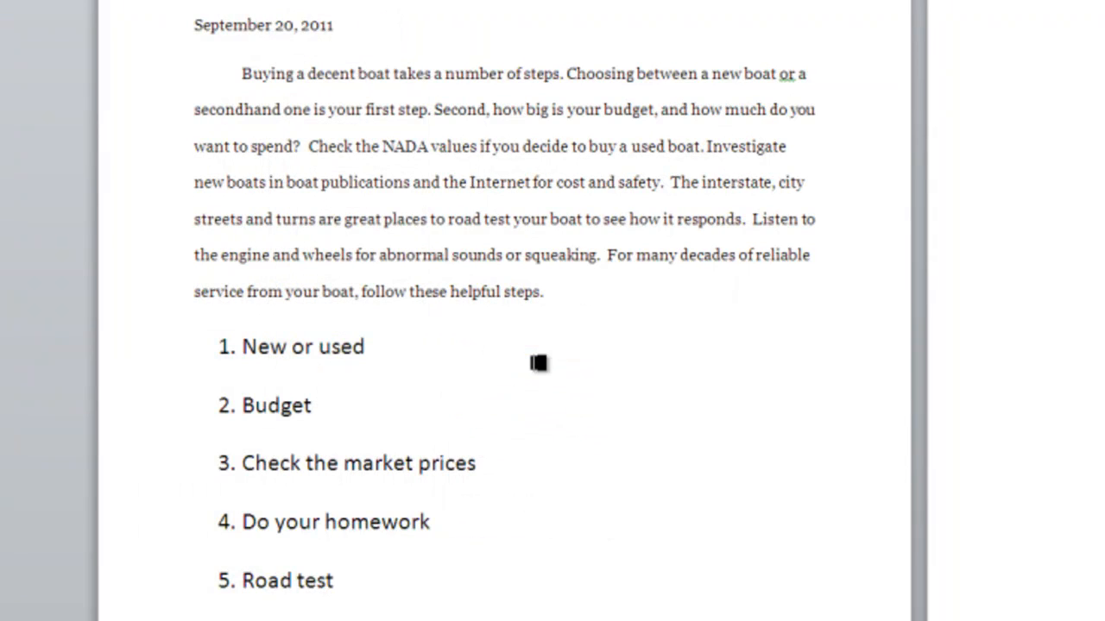
{"action": "right_click", "coordinate": [327, 75]}
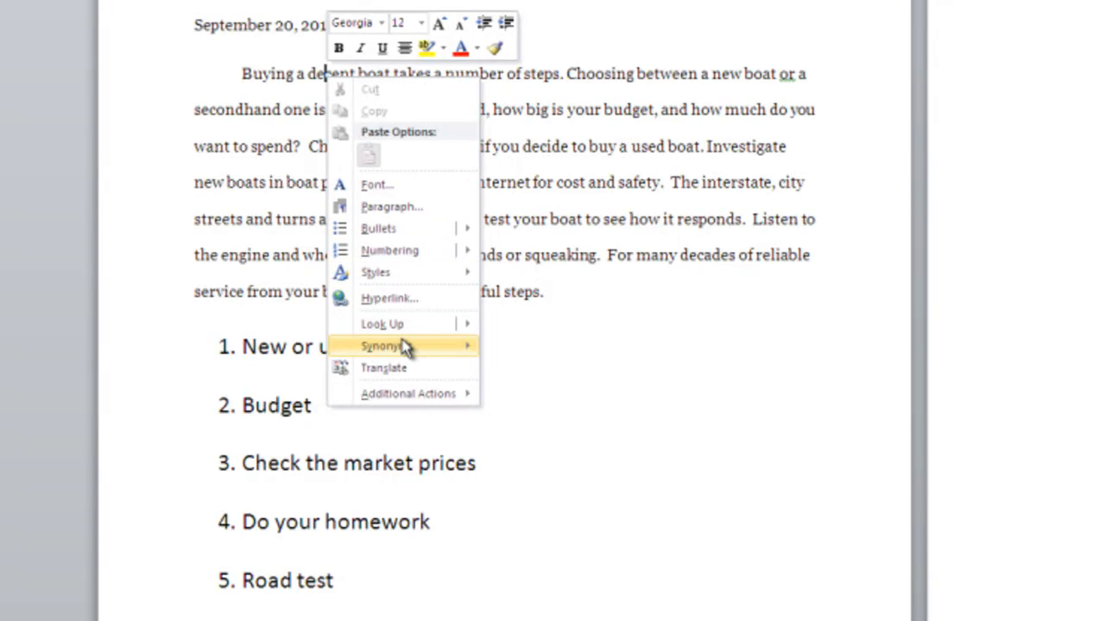
{"action": "mouse_move", "coordinate": [406, 346]}
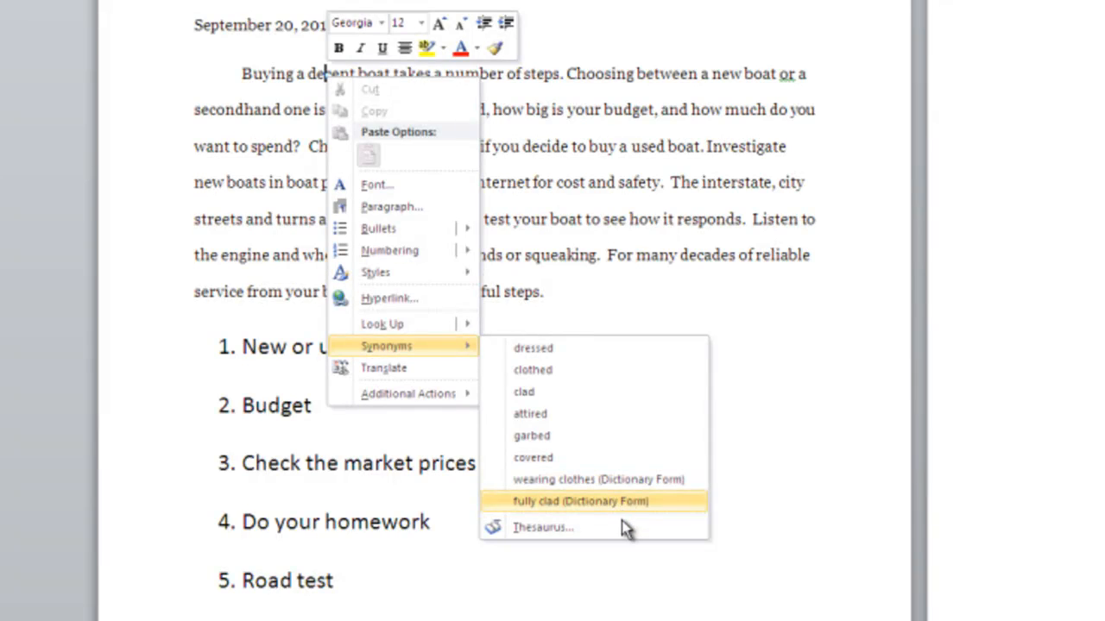
{"action": "left_click", "coordinate": [767, 429]}
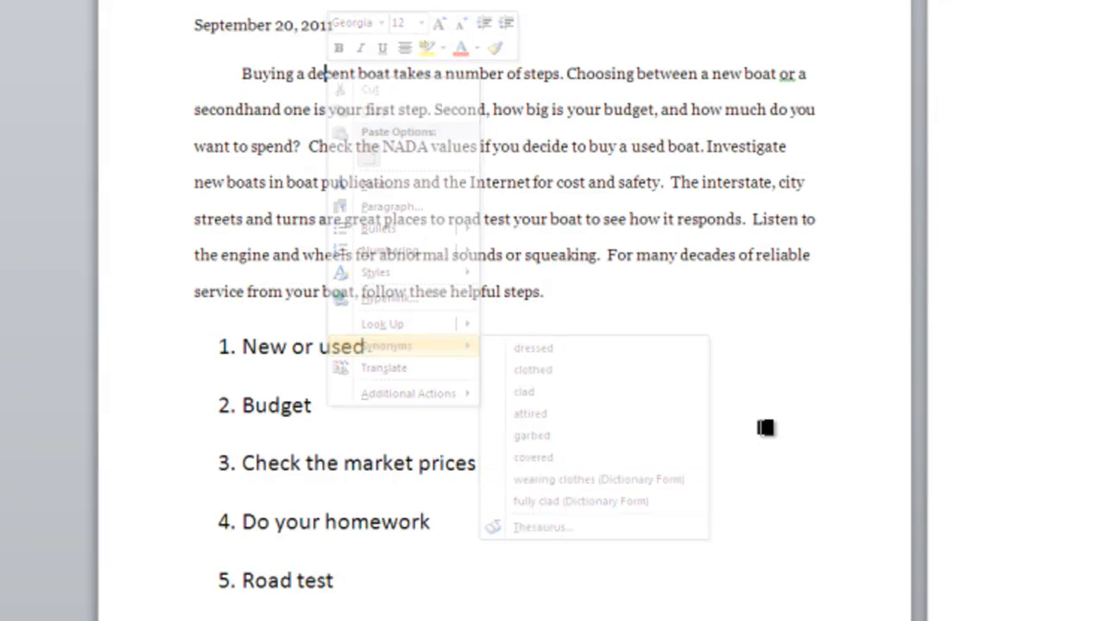
- Replace the word "decent" in the paragraph's first sentence with "nice"
{"action": "double_click", "coordinate": [335, 72]}
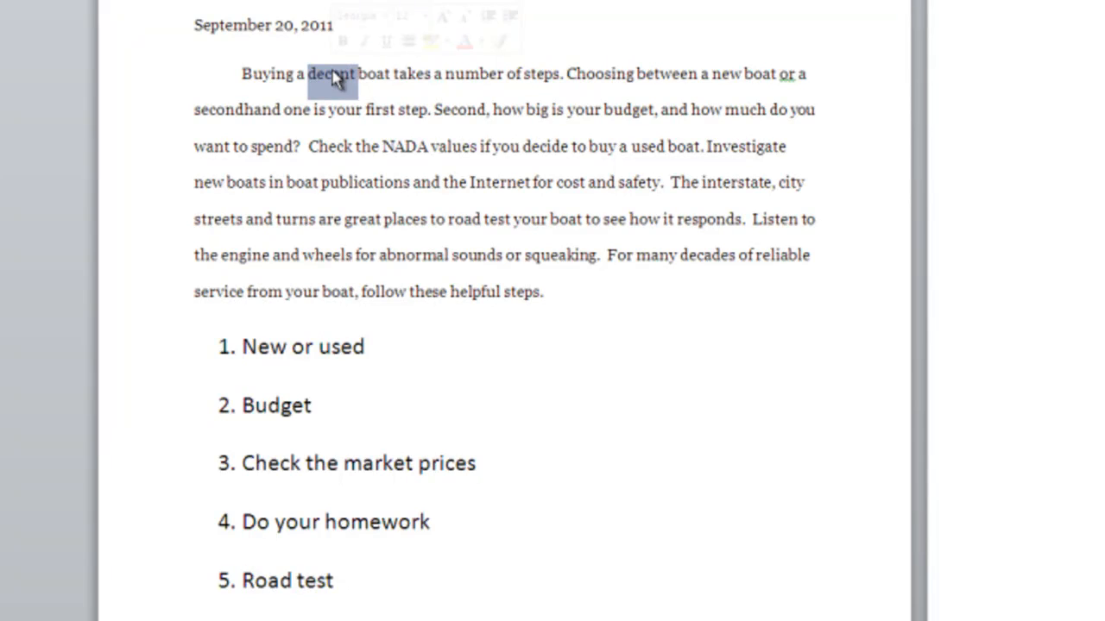
{"action": "type", "text": "nice"}
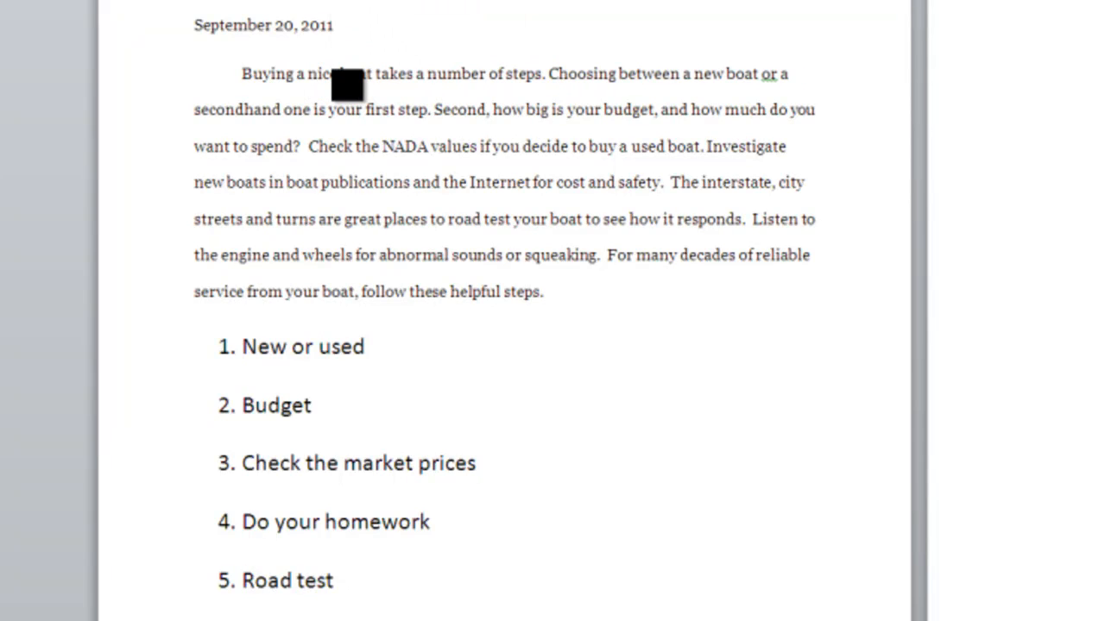
- Delete the words "number of" before "steps" in the paragraph's first sentence
{"action": "key", "text": "Right"}
{"action": "key", "text": "Right"}
{"action": "key", "text": "Right"}
{"action": "key", "text": "Right"}
{"action": "key", "text": "Right"}
{"action": "key", "text": "Right"}
{"action": "key", "text": "Right"}
{"action": "key", "text": "Right"}
{"action": "key", "text": "Right"}
{"action": "key", "text": "Right"}
{"action": "key", "text": "Right"}
{"action": "key", "text": "Right"}
{"action": "key", "text": "Right"}
{"action": "key", "text": "Right"}
{"action": "key", "text": "Right"}
{"action": "key", "text": "Right"}
{"action": "key", "text": "Right"}
{"action": "key", "text": "Right"}
{"action": "key", "text": "Right"}
{"action": "key", "text": "Right"}
{"action": "key", "text": "Left"}
{"action": "key", "text": "Left"}
{"action": "key", "text": "Left"}
{"action": "key", "text": "BackSpace"}
{"action": "key", "text": "BackSpace"}
{"action": "key", "text": "BackSpace"}
{"action": "key", "text": "BackSpace"}
{"action": "key", "text": "BackSpace"}
{"action": "key", "text": "BackSpace"}
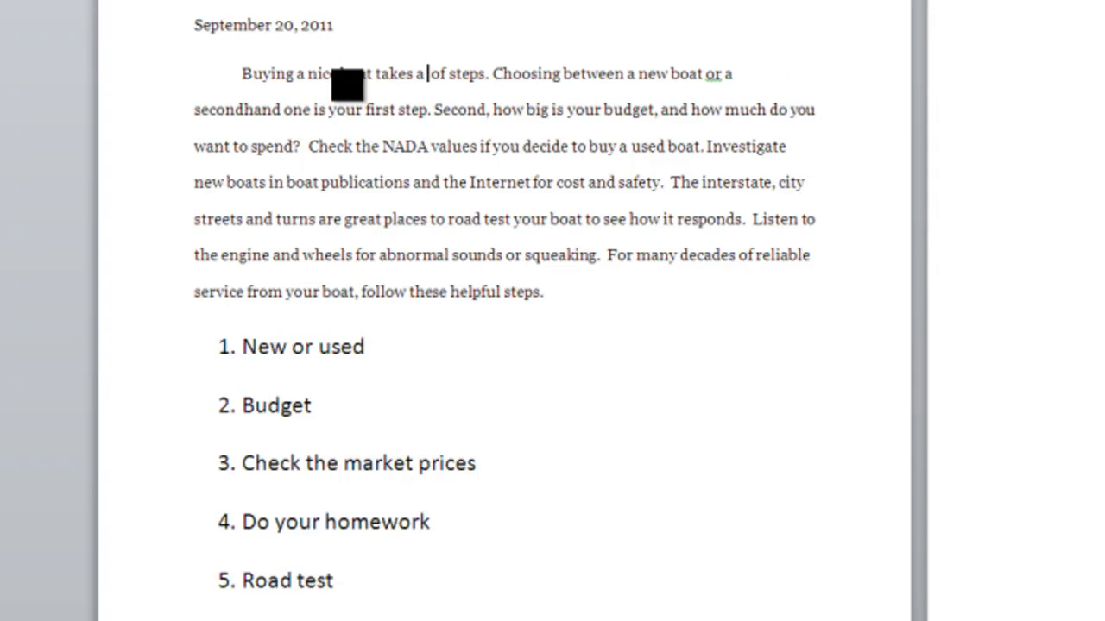
{"action": "key", "text": "Delete"}
{"action": "key", "text": "Delete"}
{"action": "key", "text": "Delete"}
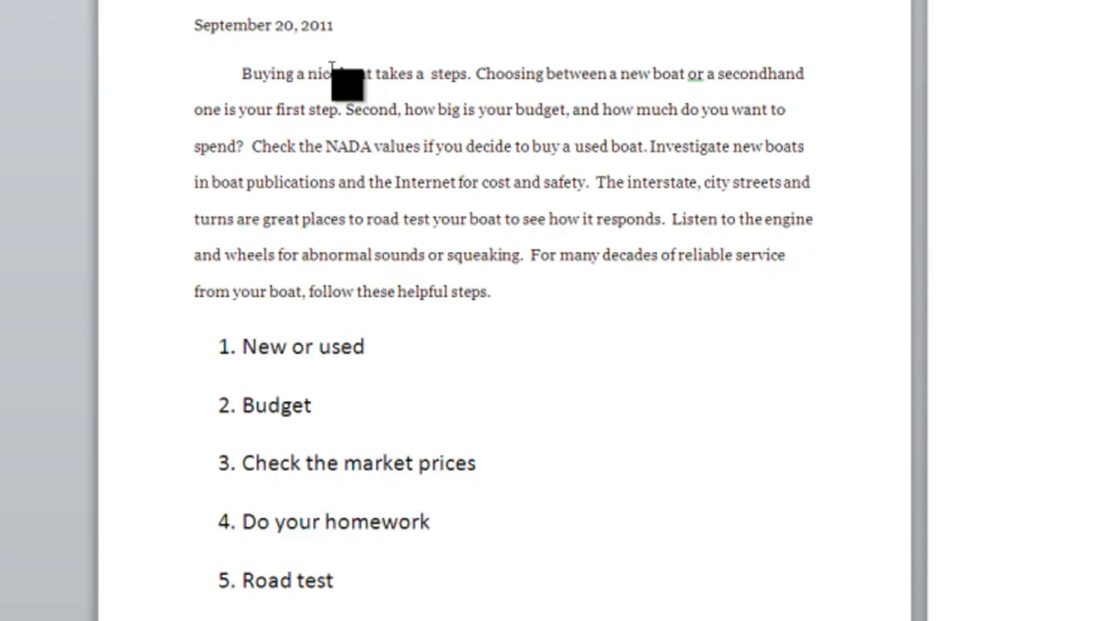
{"action": "type", "text": "##"}
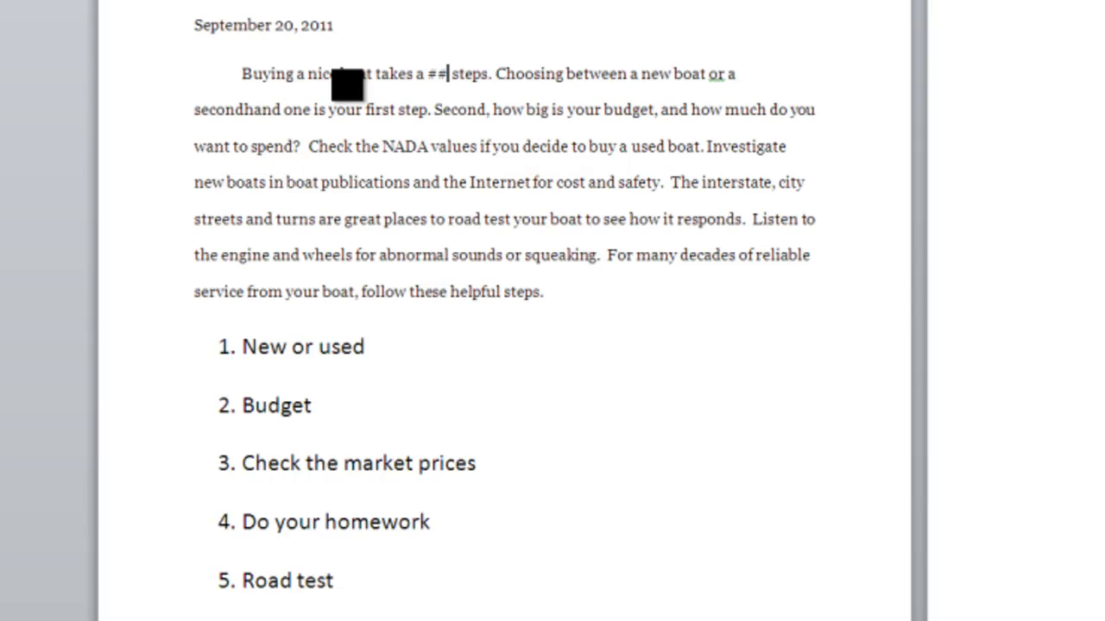
{"action": "key", "text": "BackSpace"}
{"action": "key", "text": "BackSpace"}
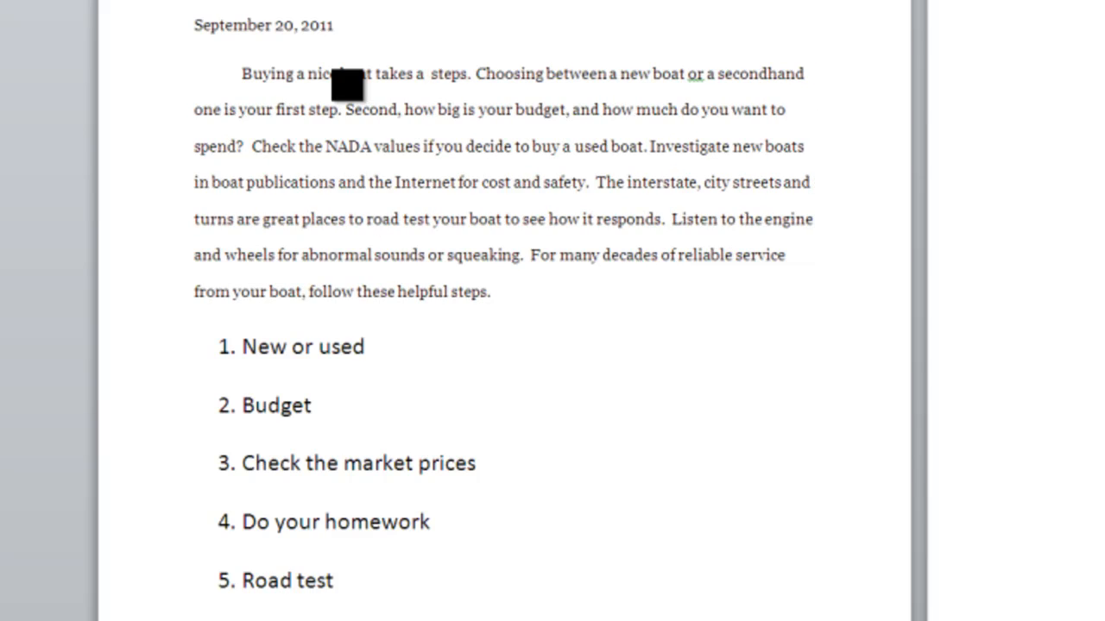
- Extend the "a" before "steps" in the first sentence so that it reads "approximately six"
{"action": "key", "text": "BackSpace"}
{"action": "type", "text": "ppro"}
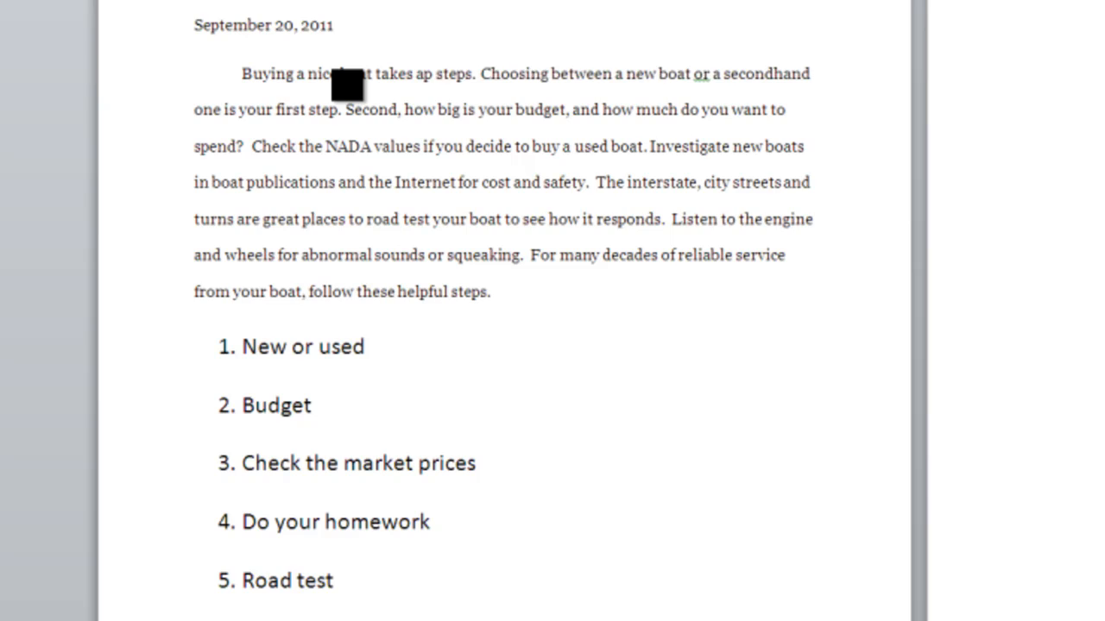
{"action": "type", "text": "ximat"}
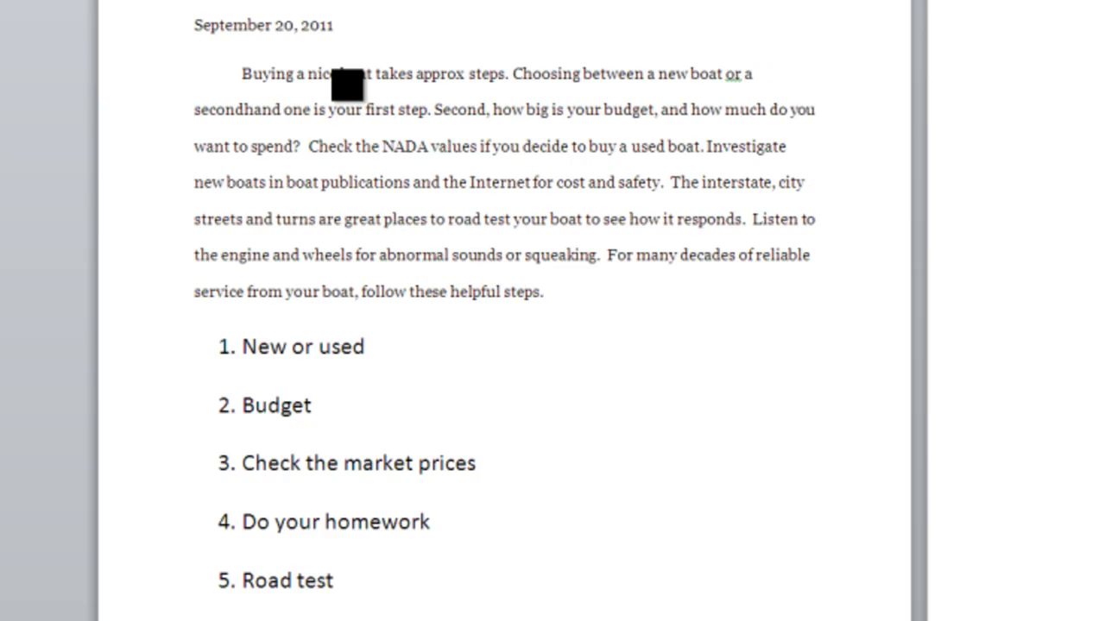
{"action": "type", "text": "ely si"}
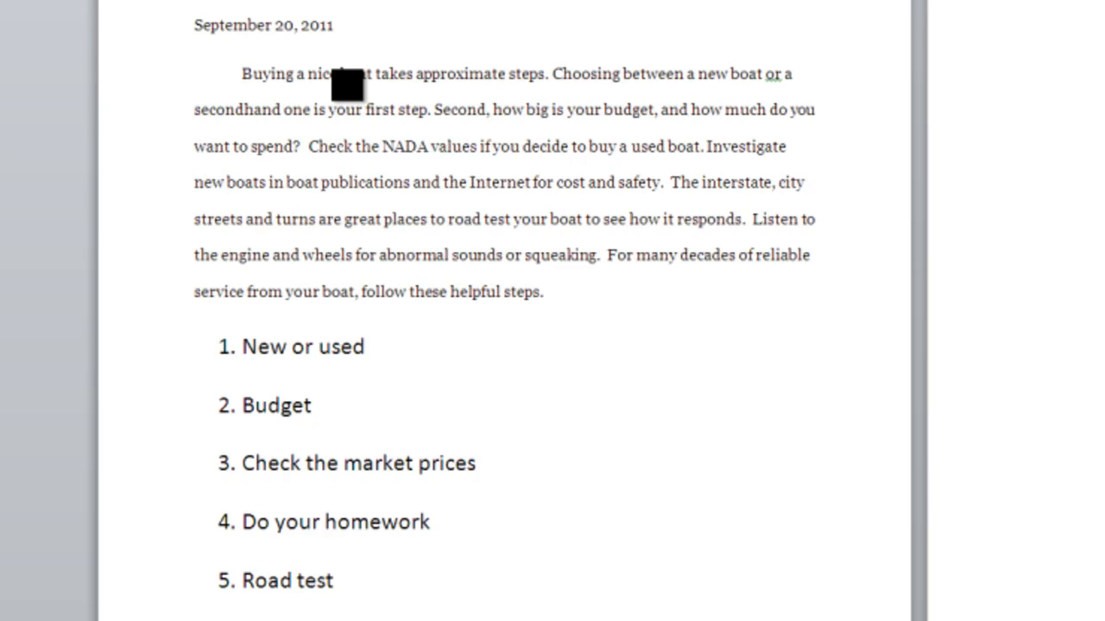
{"action": "type", "text": "x"}
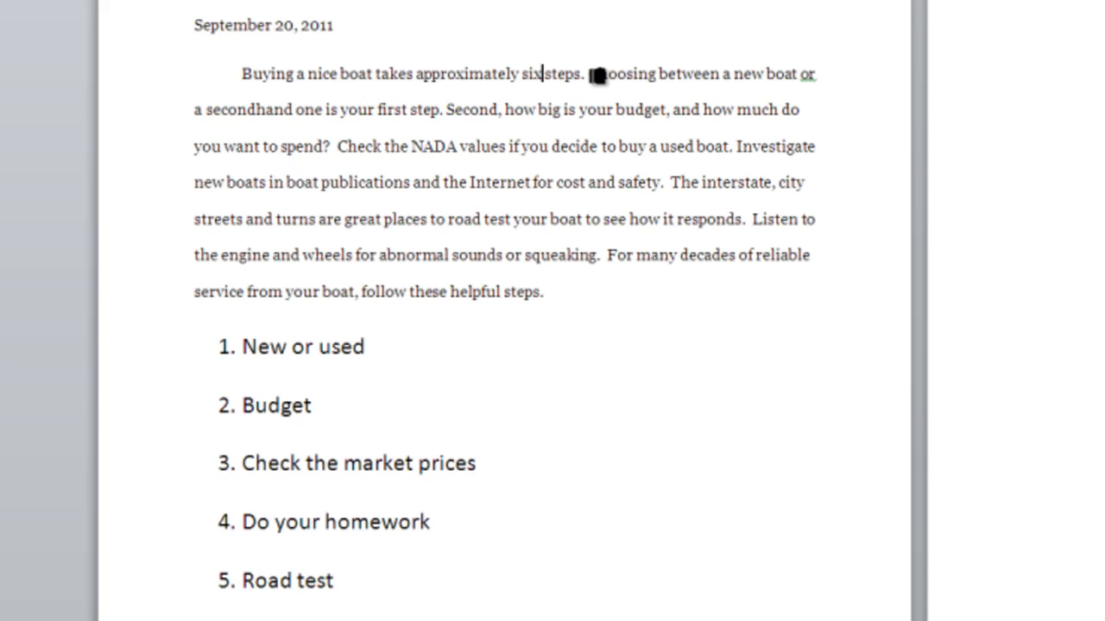
- Insert the sentence "First, you have to choose between a used boat or a new boat." after the opening sentence
{"action": "mouse_move", "coordinate": [594, 74]}
{"action": "left_mouse_down"}
{"action": "mouse_move", "coordinate": [599, 92]}
{"action": "mouse_move", "coordinate": [623, 75]}
{"action": "mouse_move", "coordinate": [587, 74]}
{"action": "left_mouse_up"}
{"action": "type", "text": "First, "}
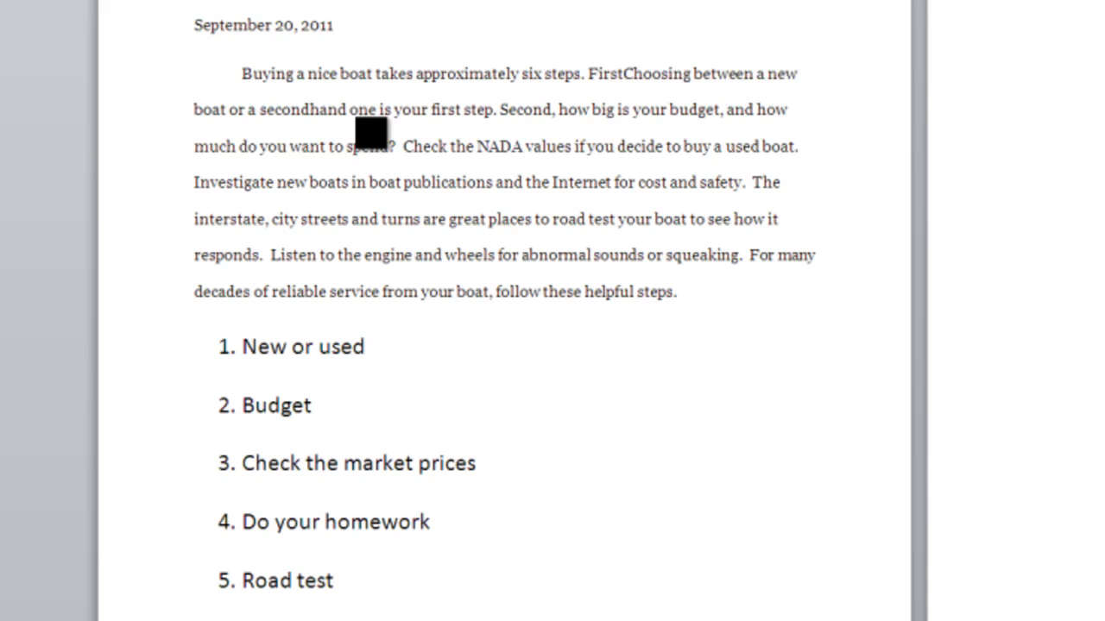
{"action": "type", "text": "you have to "}
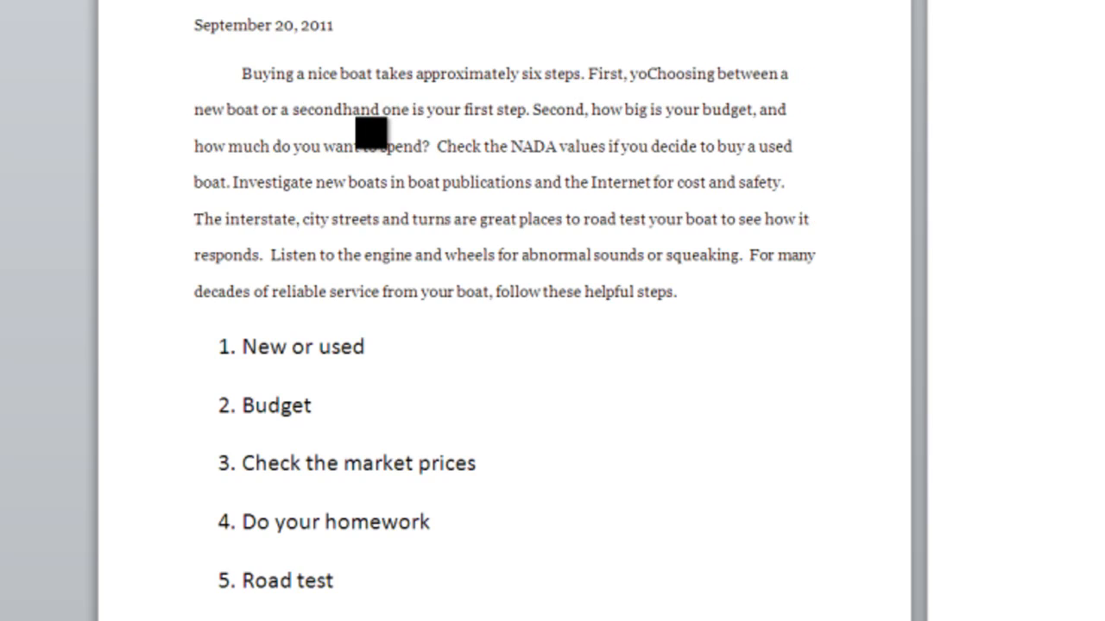
{"action": "type", "text": "choose"}
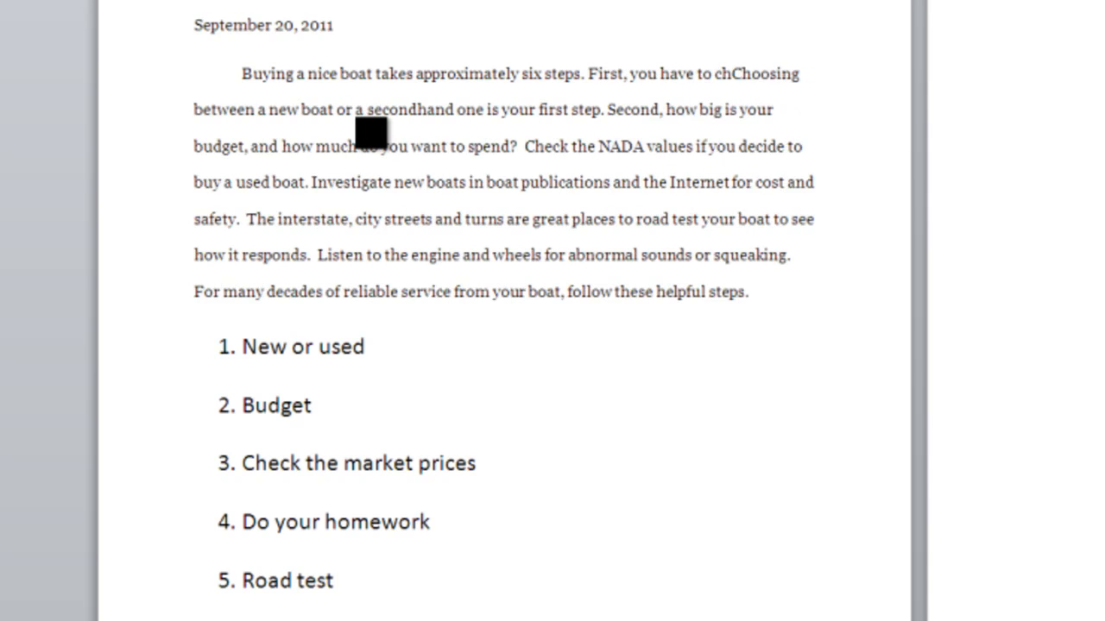
{"action": "type", "text": " betw"}
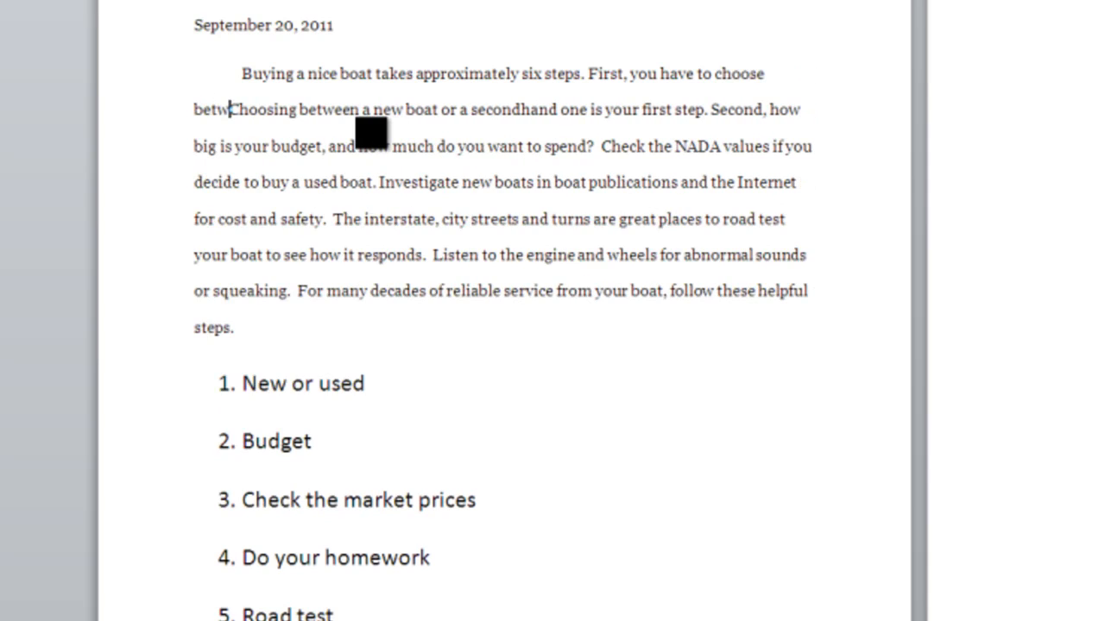
{"action": "type", "text": "een a "}
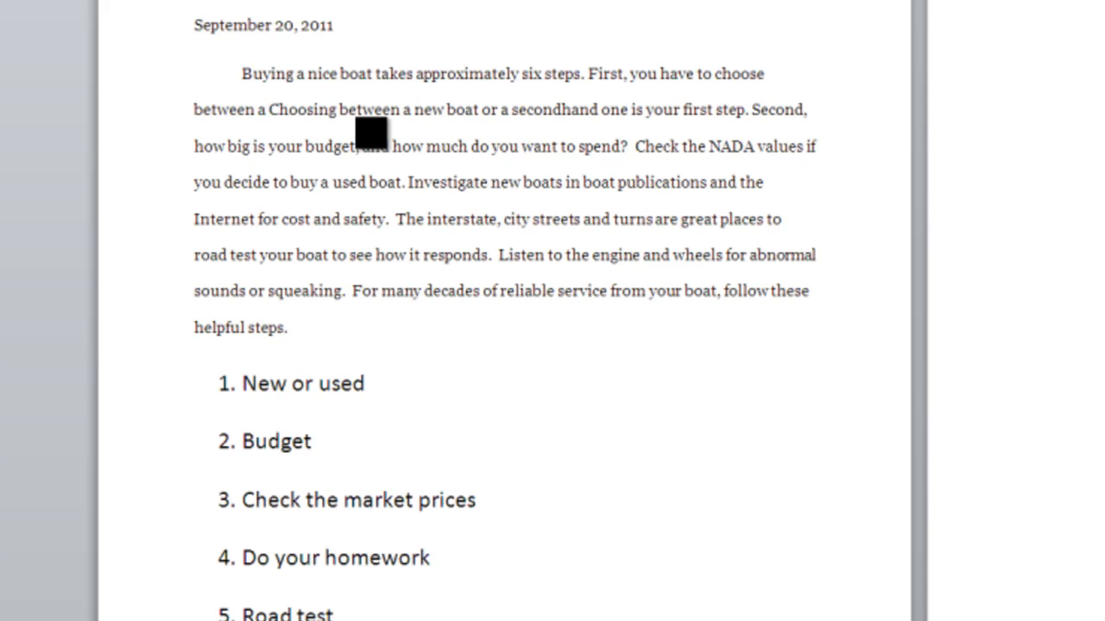
{"action": "type", "text": "used boat"}
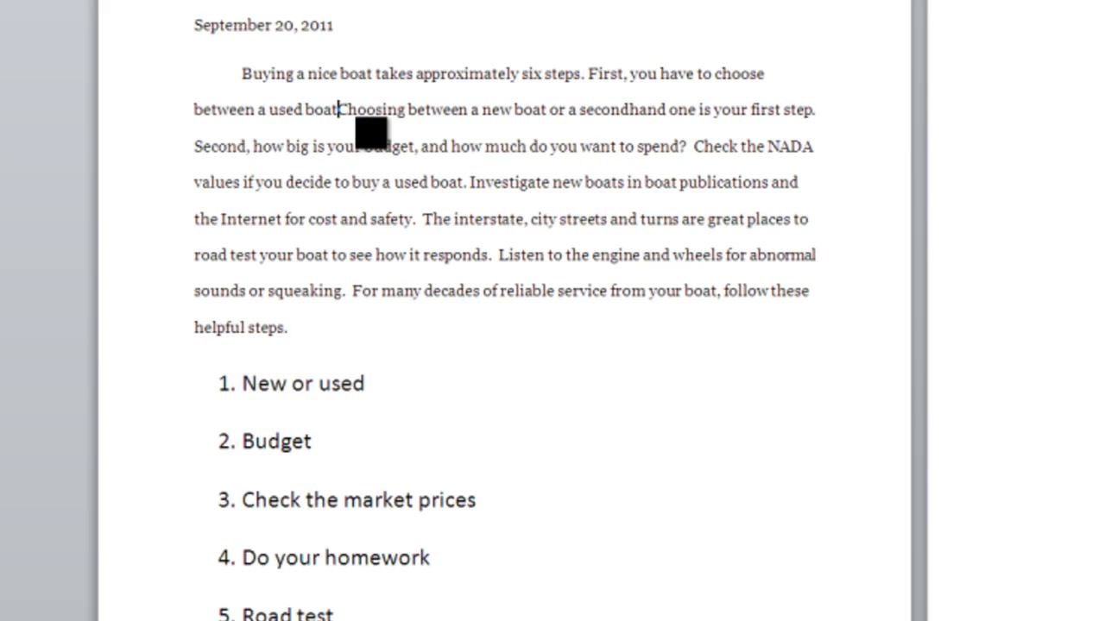
{"action": "type", "text": " or a "}
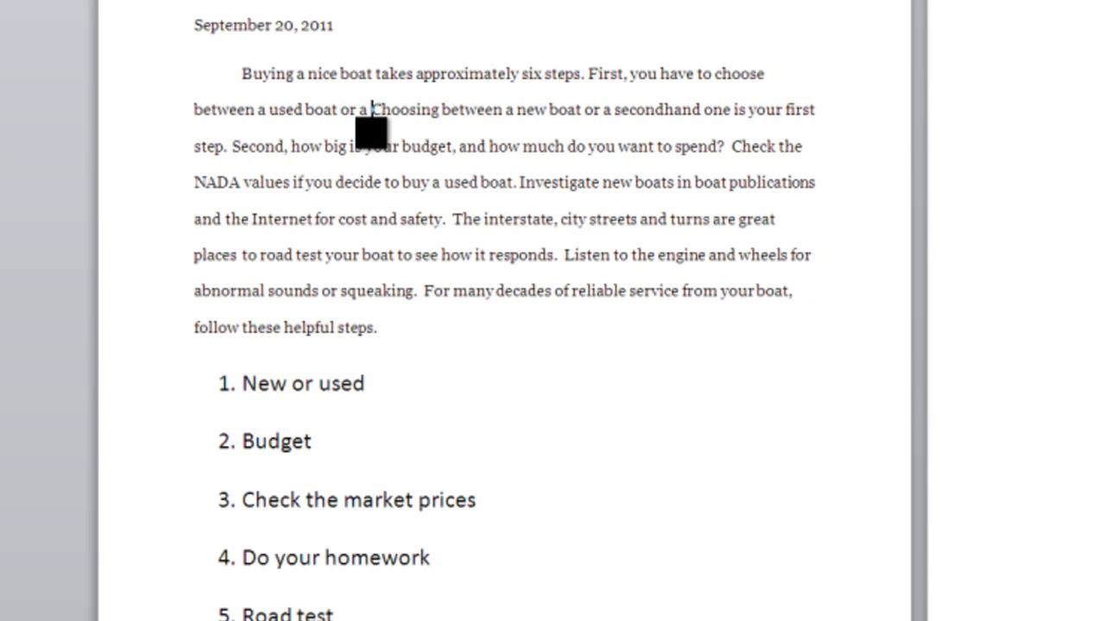
{"action": "type", "text": "new boat"}
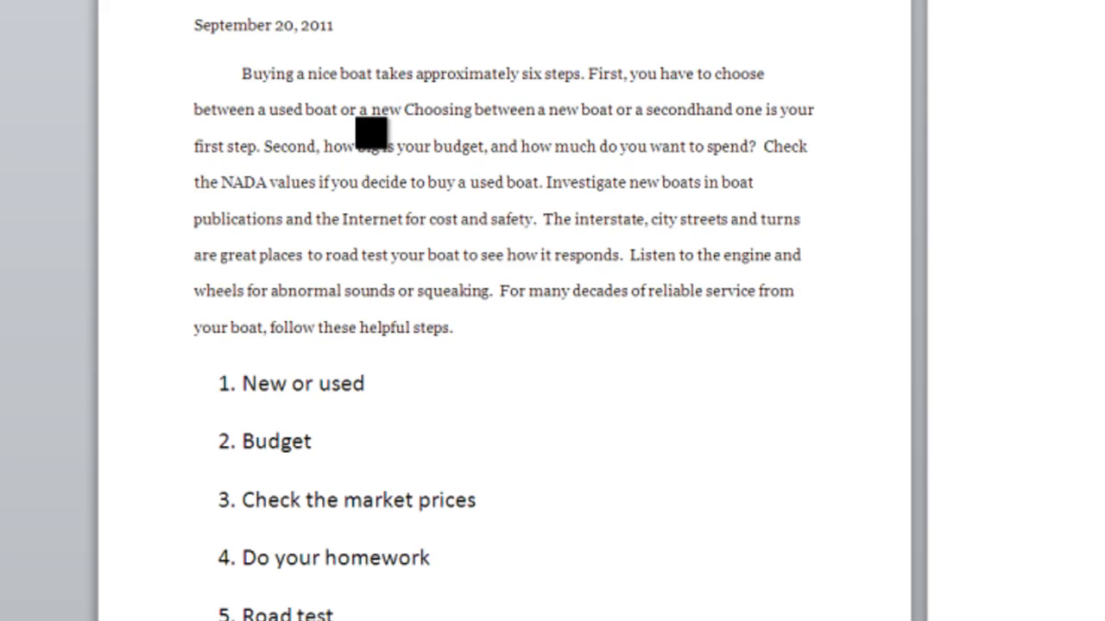
{"action": "type", "text": "."}
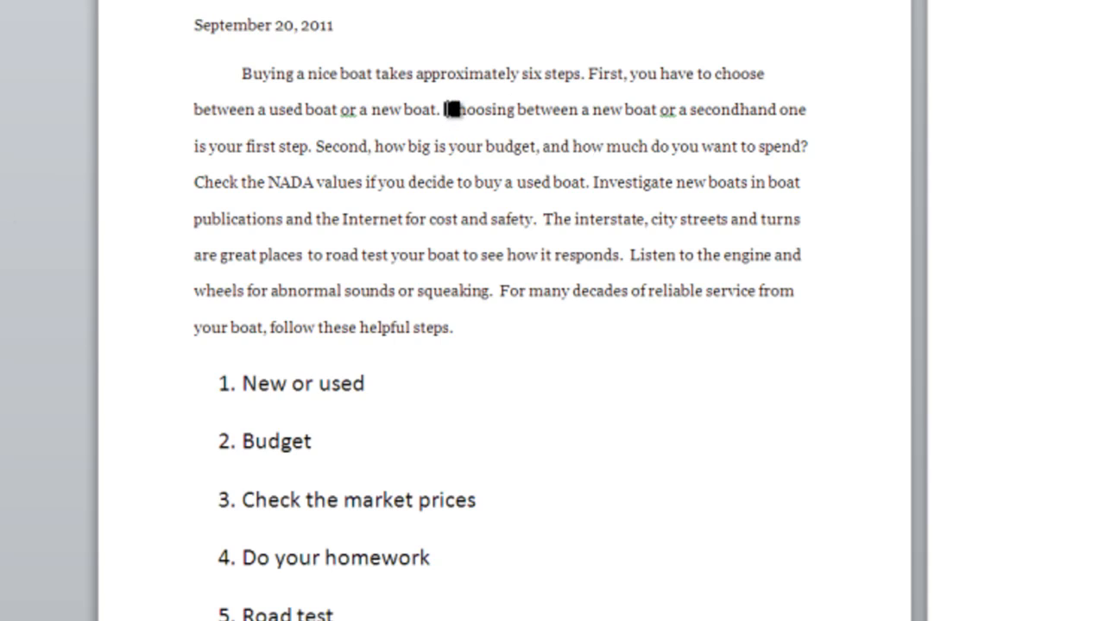
- Delete the sentence "Choosing between a new boat or a secondhand one is your first step." and check the grammar suggestion for "or"
{"action": "left_click_drag", "start_coordinate": [447, 111], "coordinate": [314, 151]}
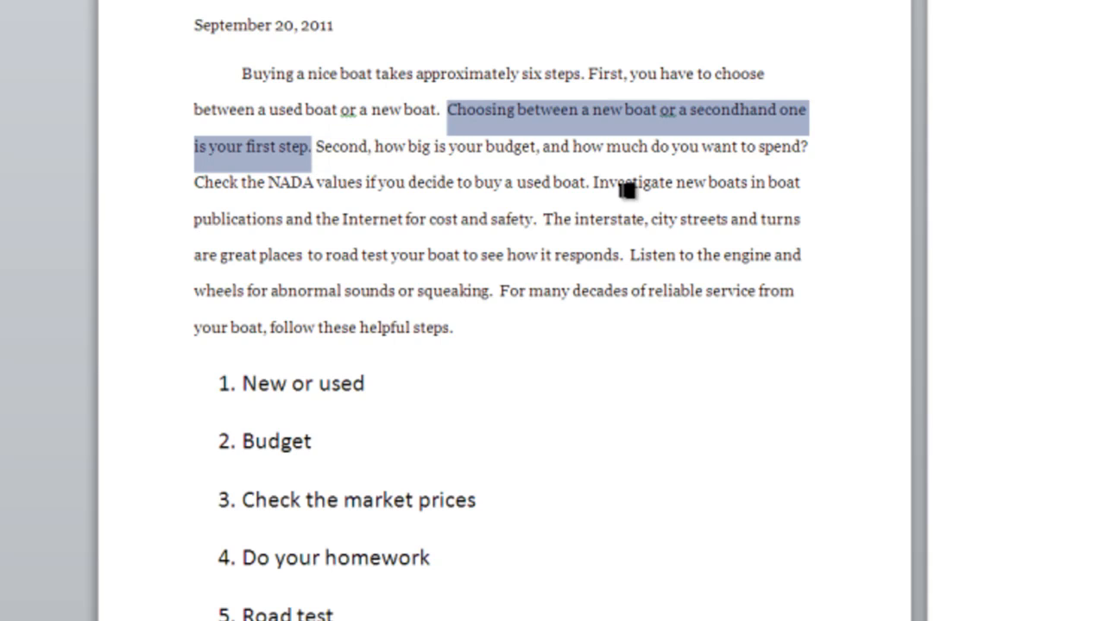
{"action": "key", "text": "Delete"}
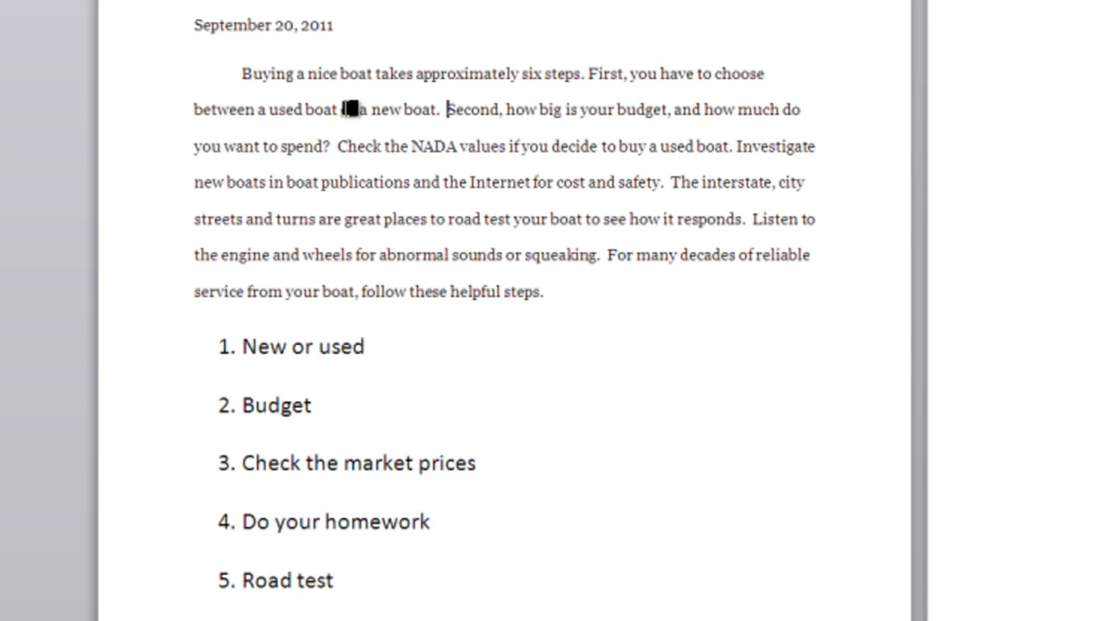
{"action": "right_click", "coordinate": [349, 118]}
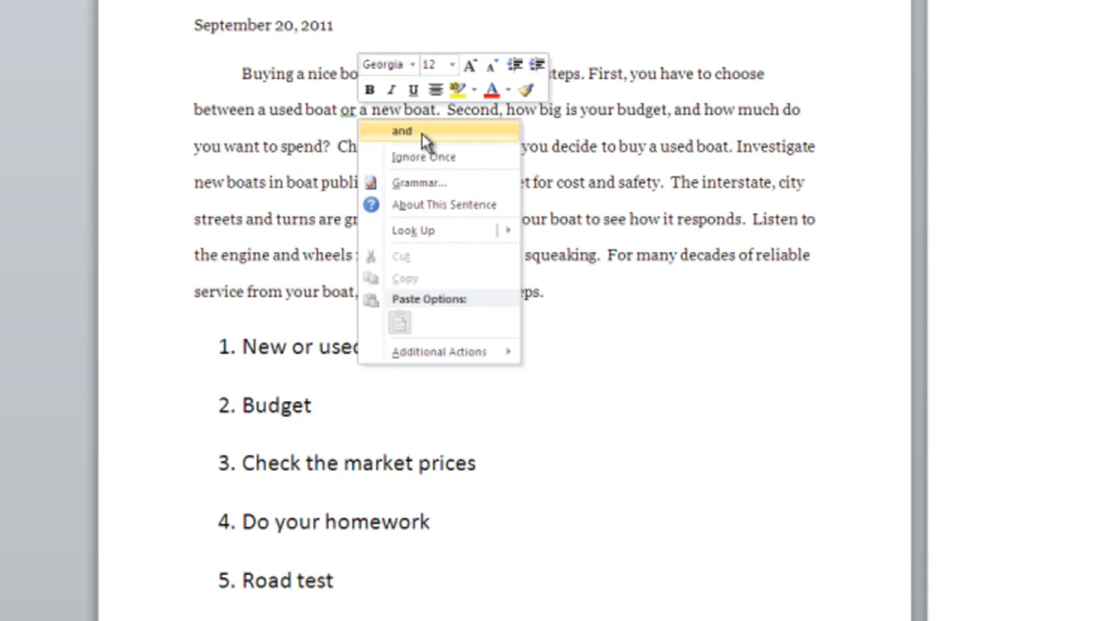
{"action": "left_click", "coordinate": [1010, 141]}
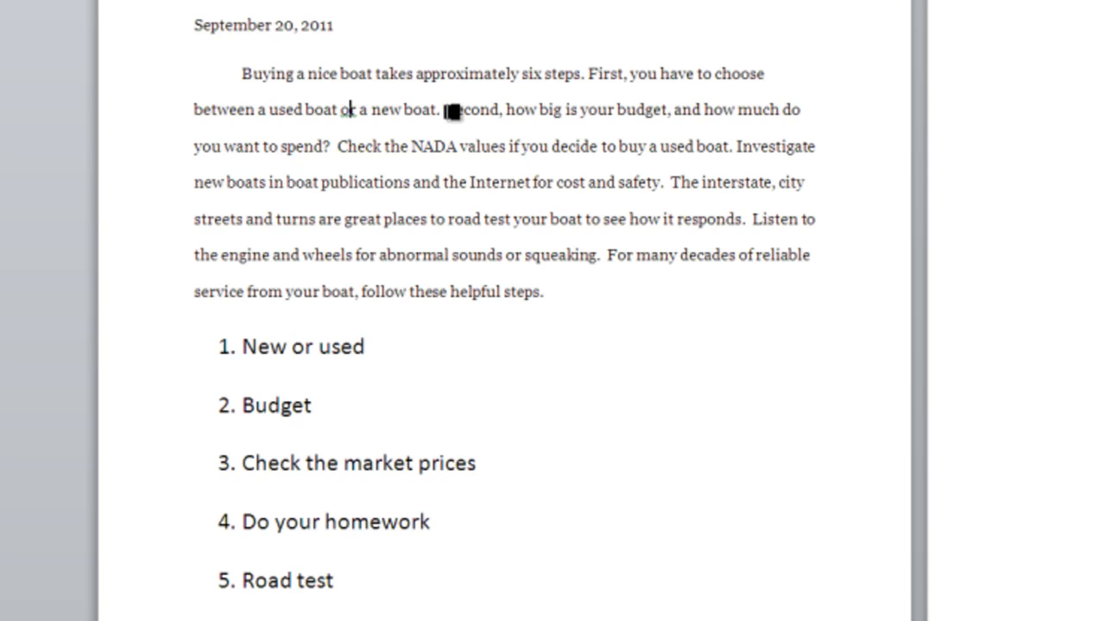
- Replace the question after "Second," with "you now have to decided on how much you want to pay for the boat,"
{"action": "double_click", "coordinate": [514, 110]}
{"action": "left_click_drag", "start_coordinate": [834, 110], "coordinate": [332, 148]}
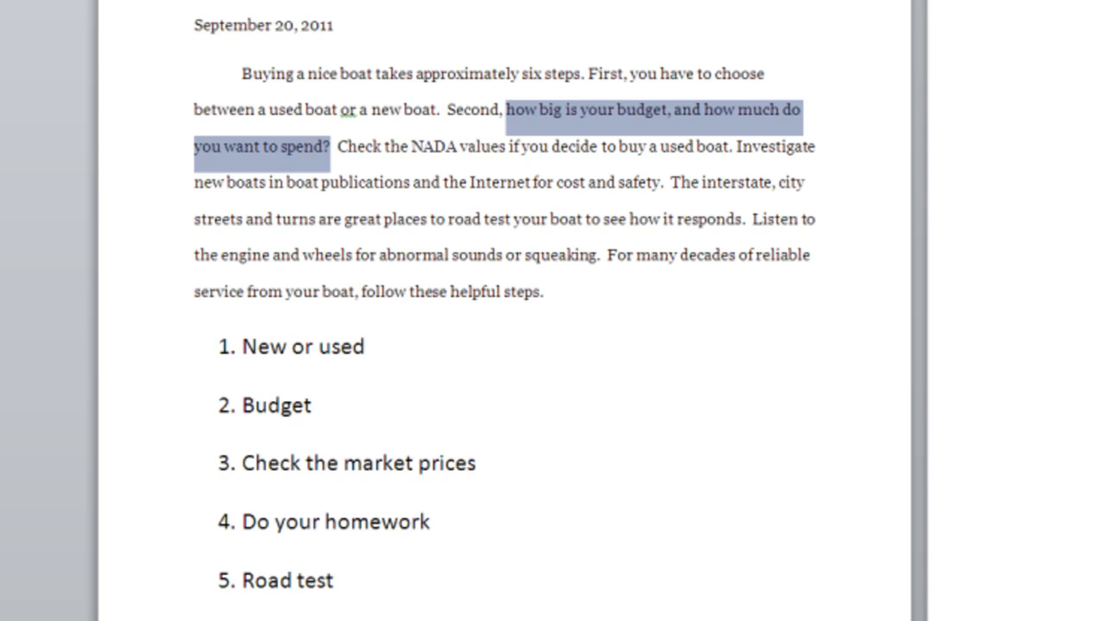
{"action": "type", "text": "you"}
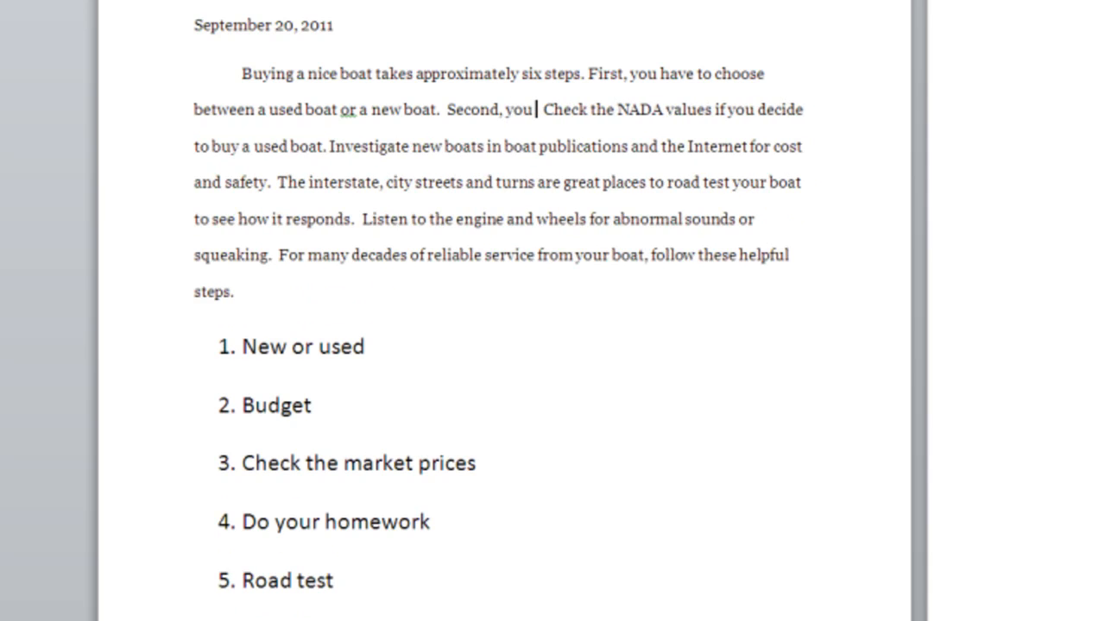
{"action": "type", "text": " now have to de"}
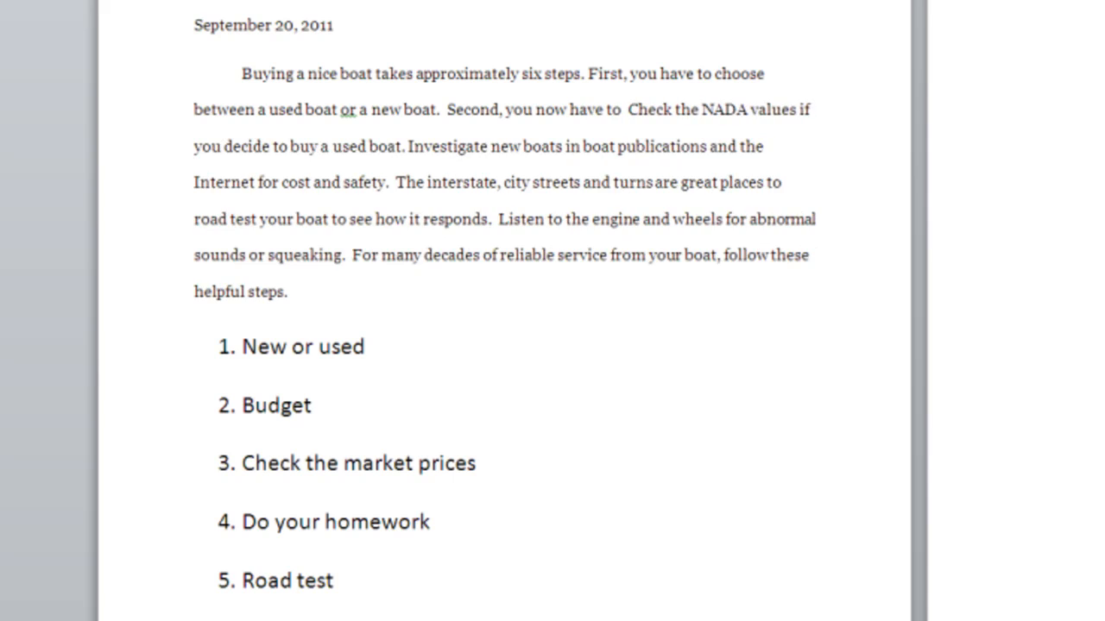
{"action": "type", "text": "cided on"}
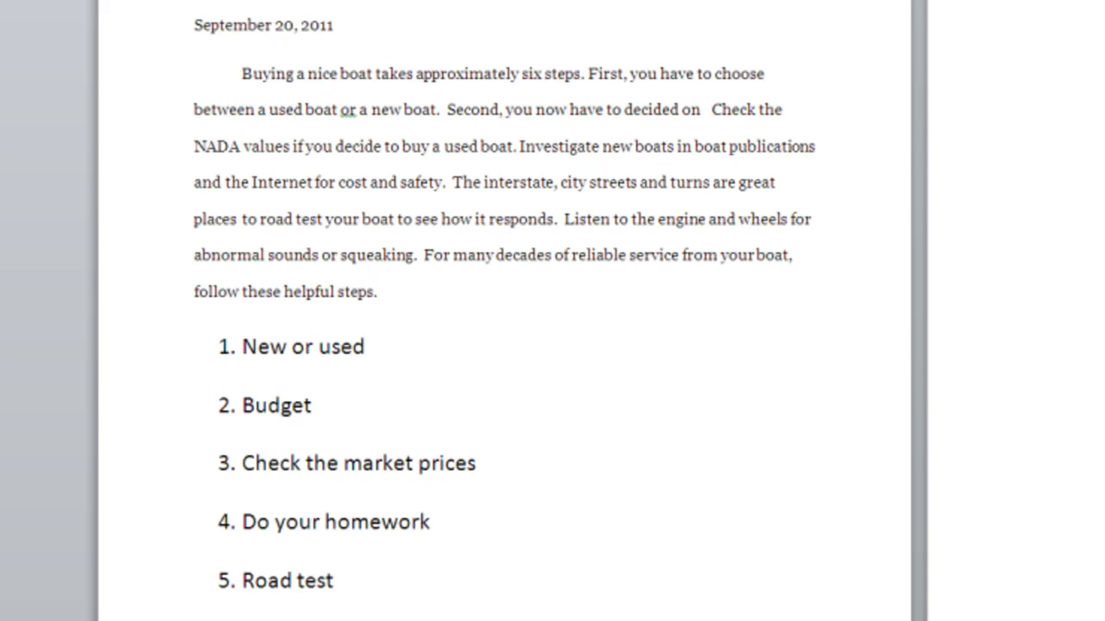
{"action": "type", "text": "how much"}
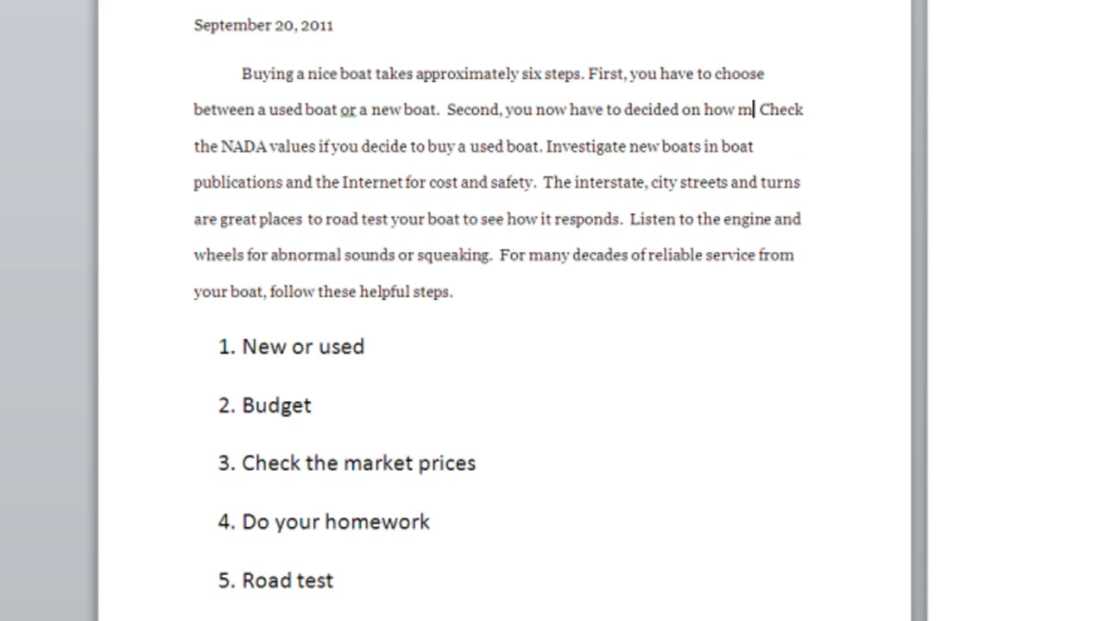
{"action": "type", "text": " you wa"}
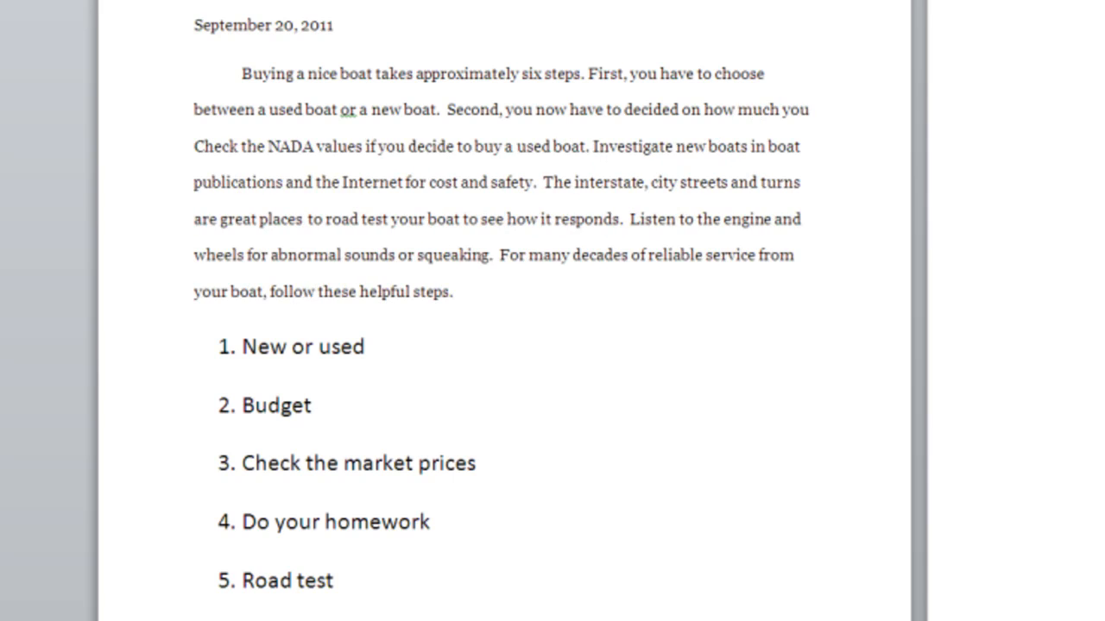
{"action": "type", "text": "nt to pay"}
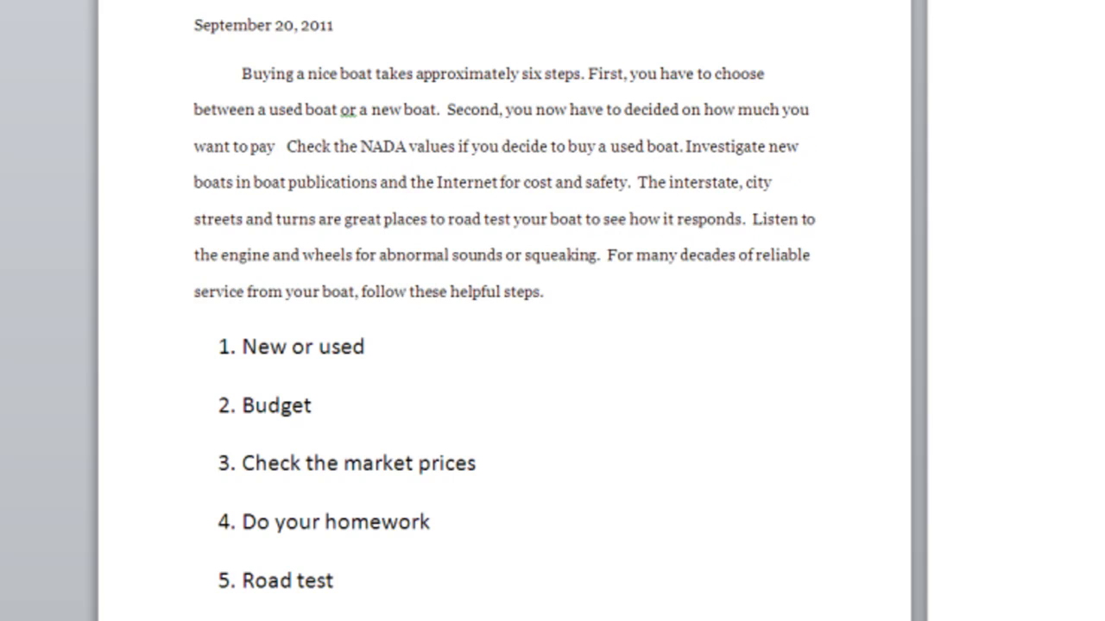
{"action": "type", "text": "  for the p"}
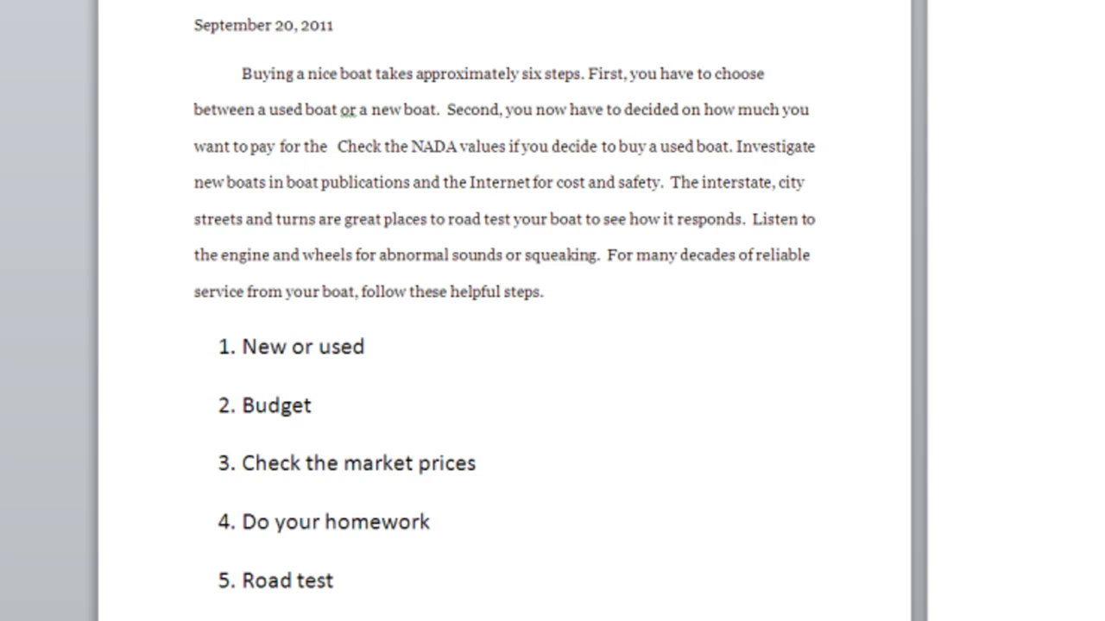
{"action": "key", "text": "BackSpace"}
{"action": "type", "text": "boat,"}
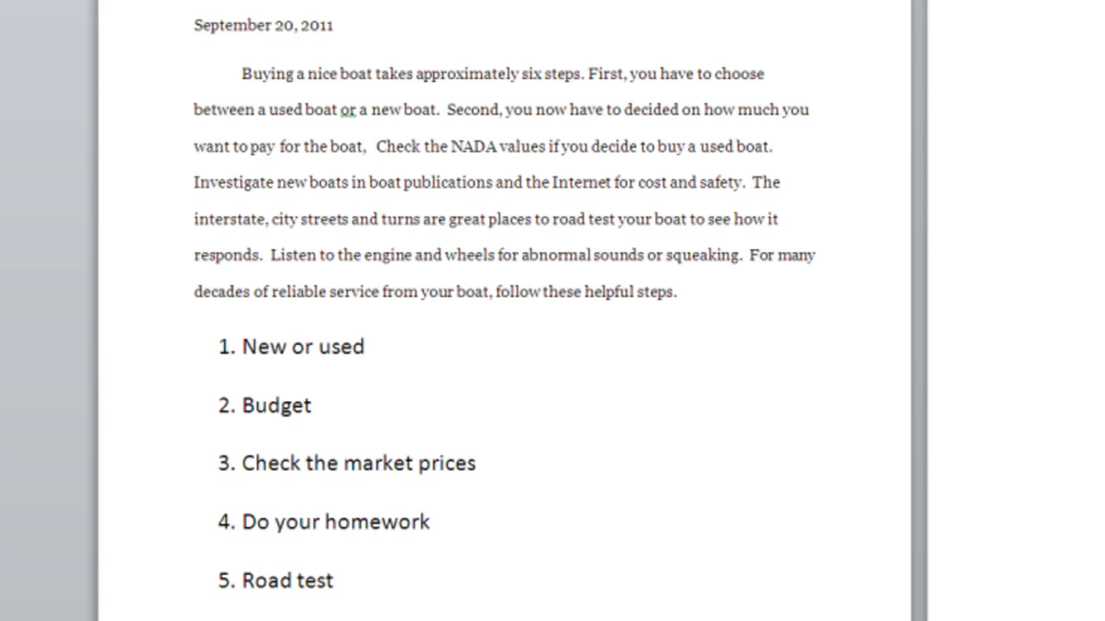
- Finish the second-step sentence with "making sure it is in line with your budget." and correct "decided" to "decide"
{"action": "type", "text": "making"}
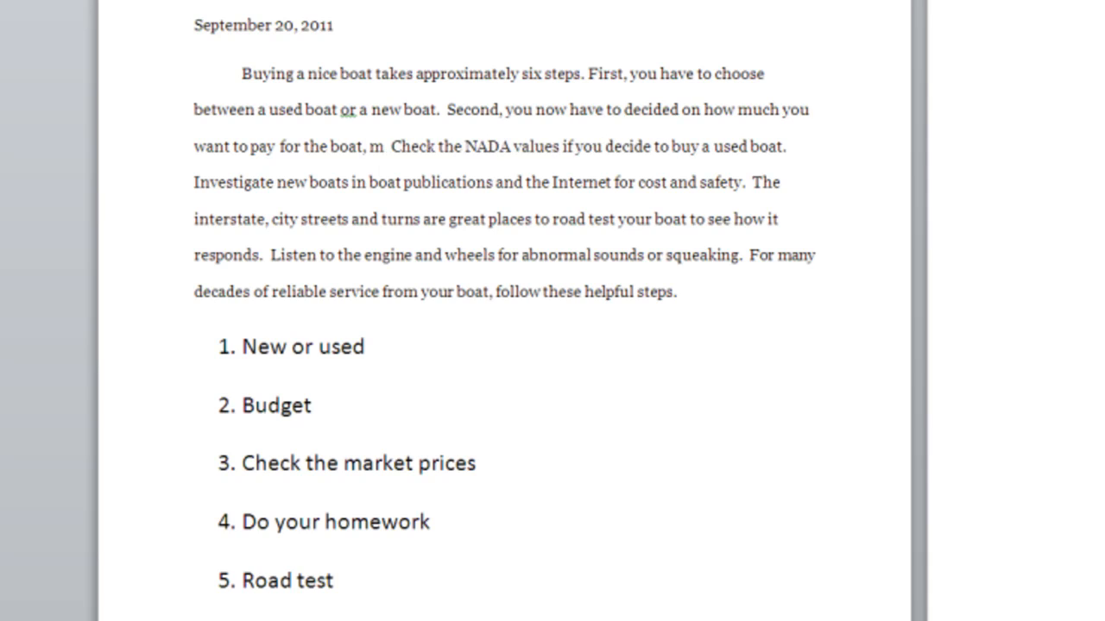
{"action": "type", "text": " sure it i"}
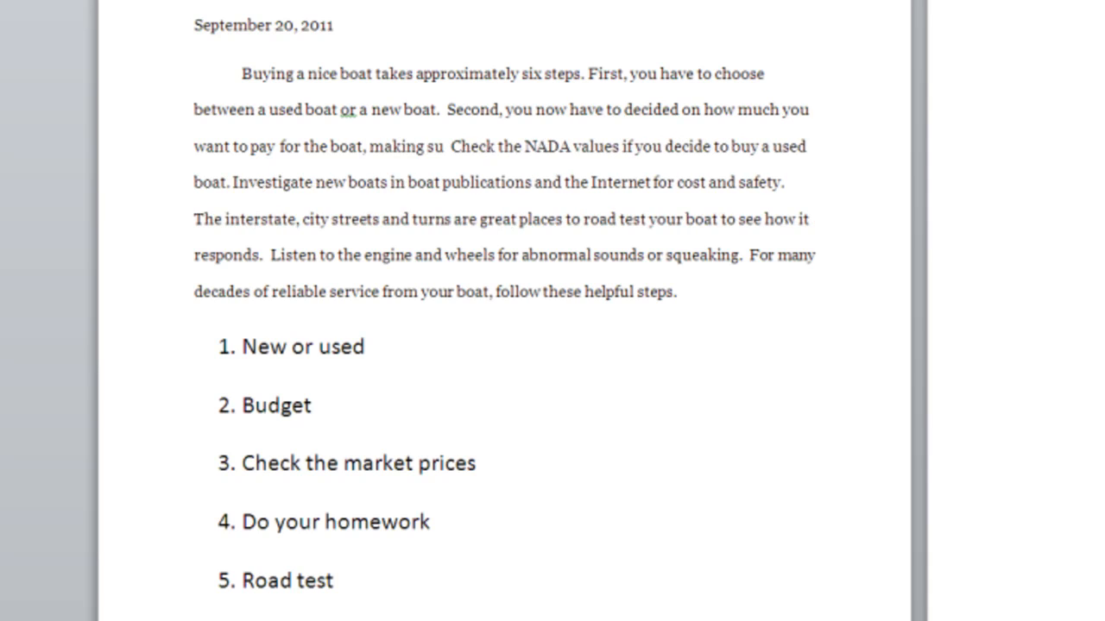
{"action": "type", "text": "s in line wi"}
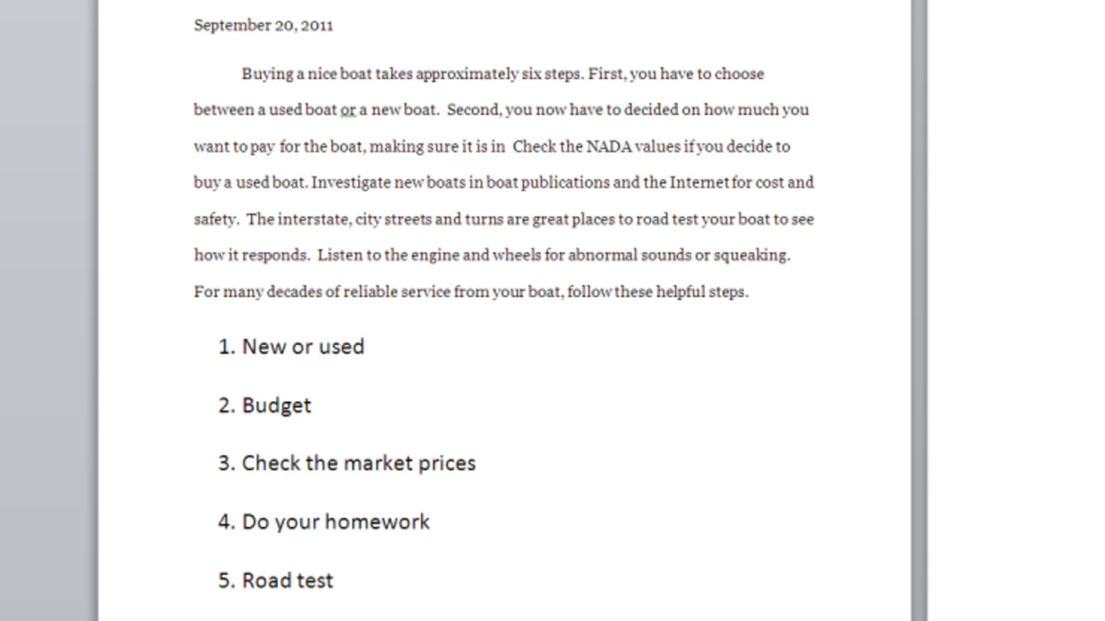
{"action": "type", "text": "th your bud "}
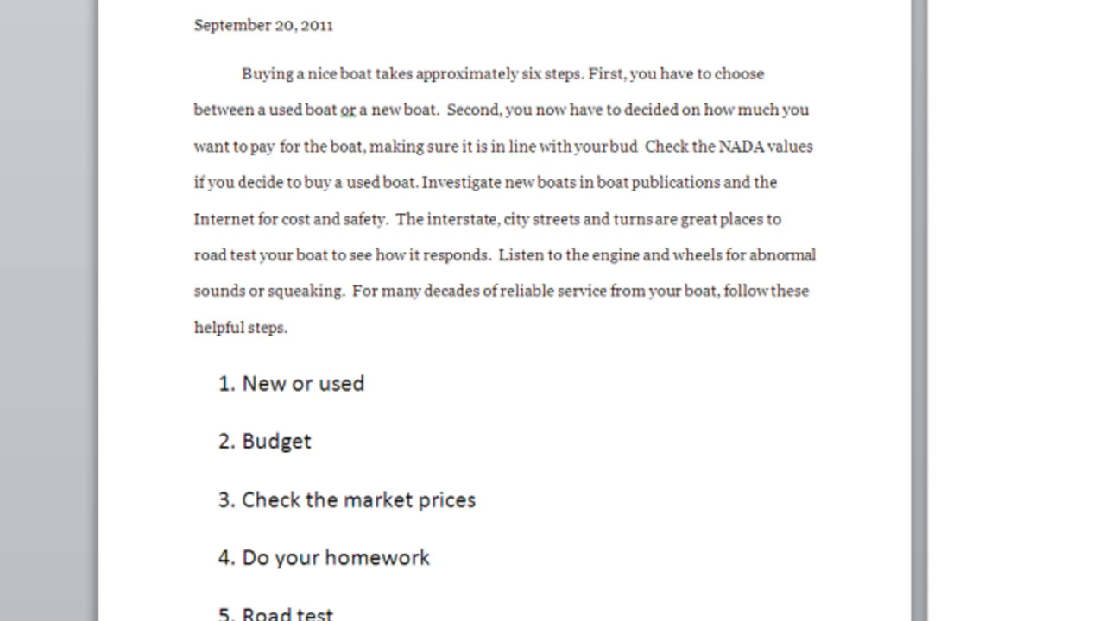
{"action": "type", "text": "get."}
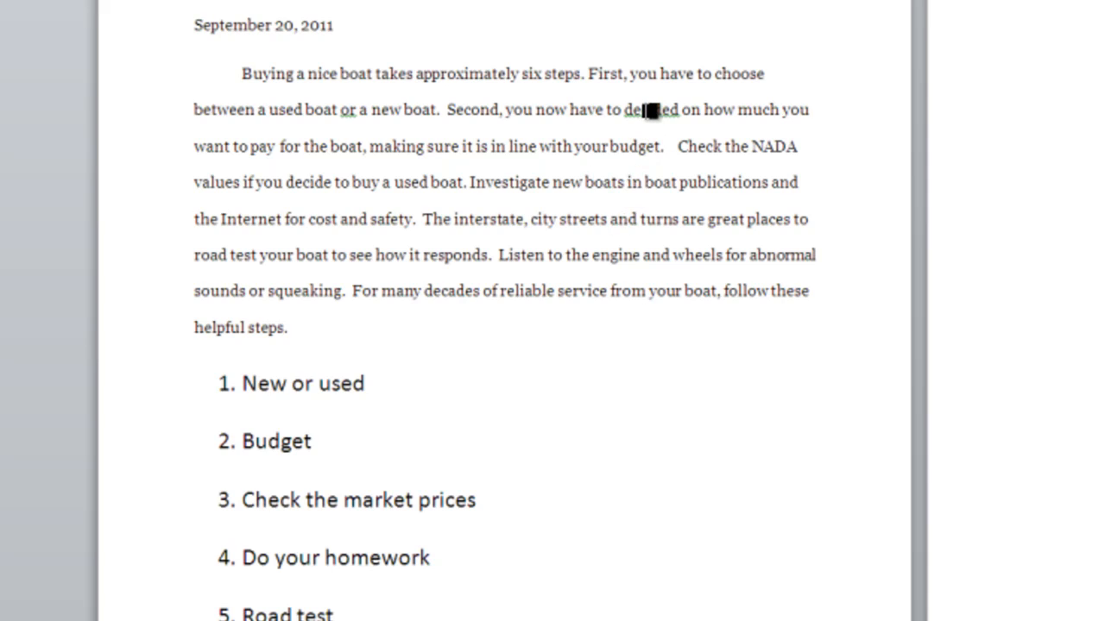
{"action": "left_click", "coordinate": [680, 109]}
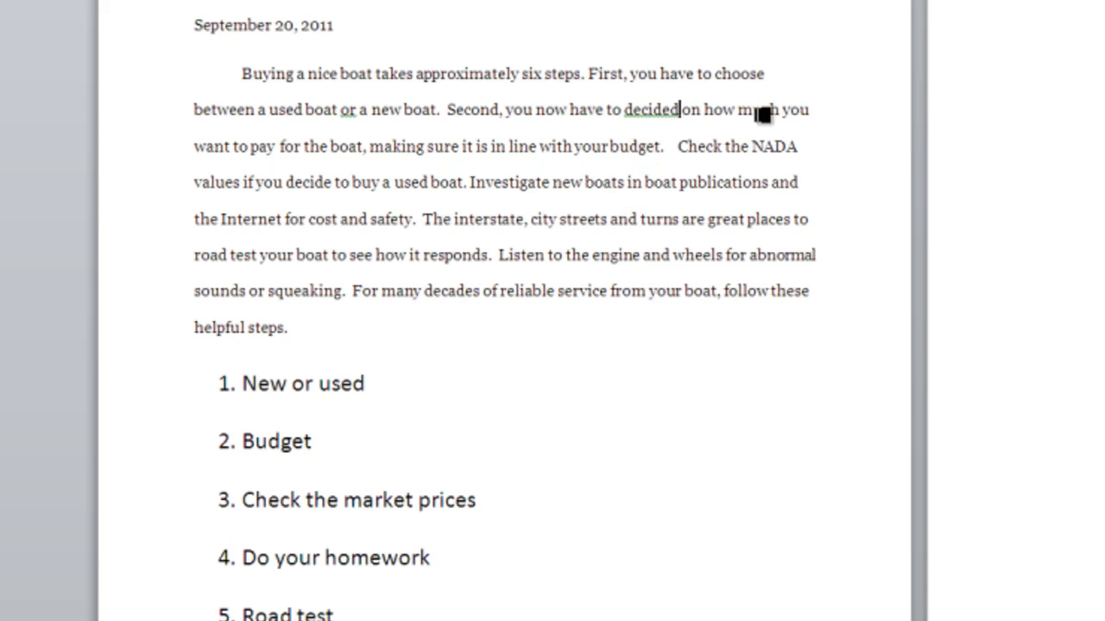
{"action": "key", "text": "BackSpace"}
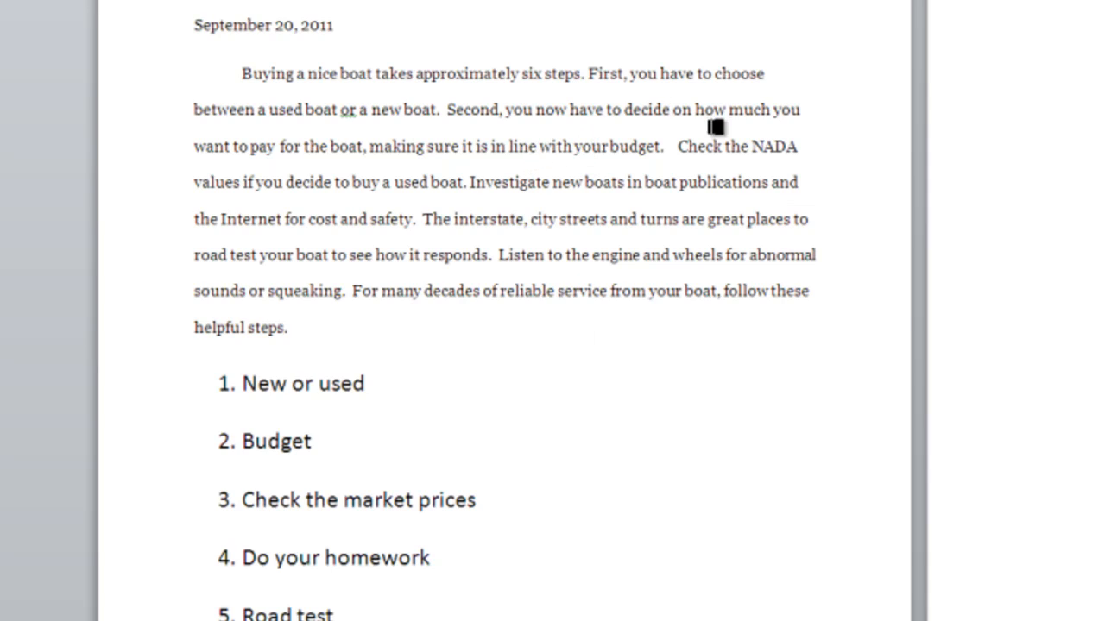
- Start the NADA values sentence with "Third," and change "Check" to lowercase "check"
{"action": "left_click", "coordinate": [679, 145]}
{"action": "type", "text": "TH"}
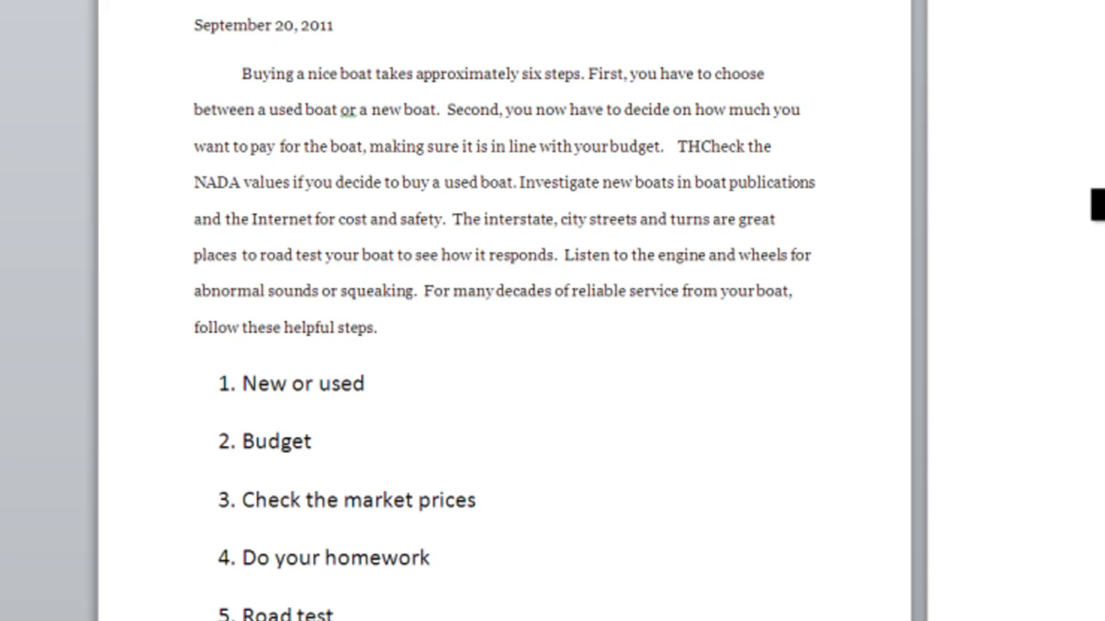
{"action": "key", "text": "BackSpace"}
{"action": "type", "text": "hird,"}
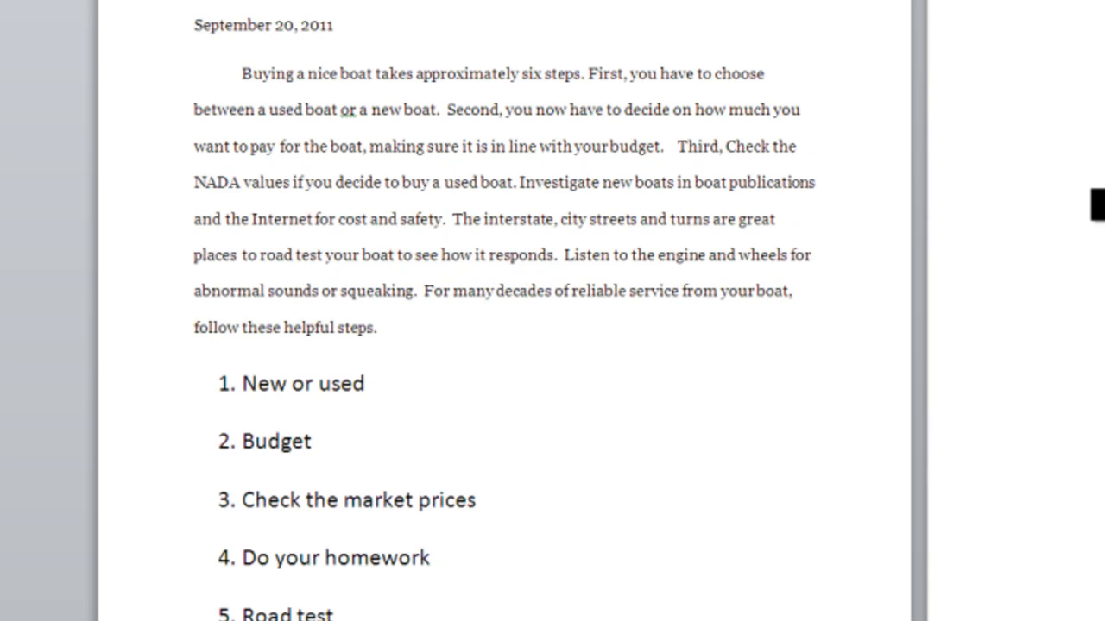
{"action": "key", "text": "Delete"}
{"action": "type", "text": "c"}
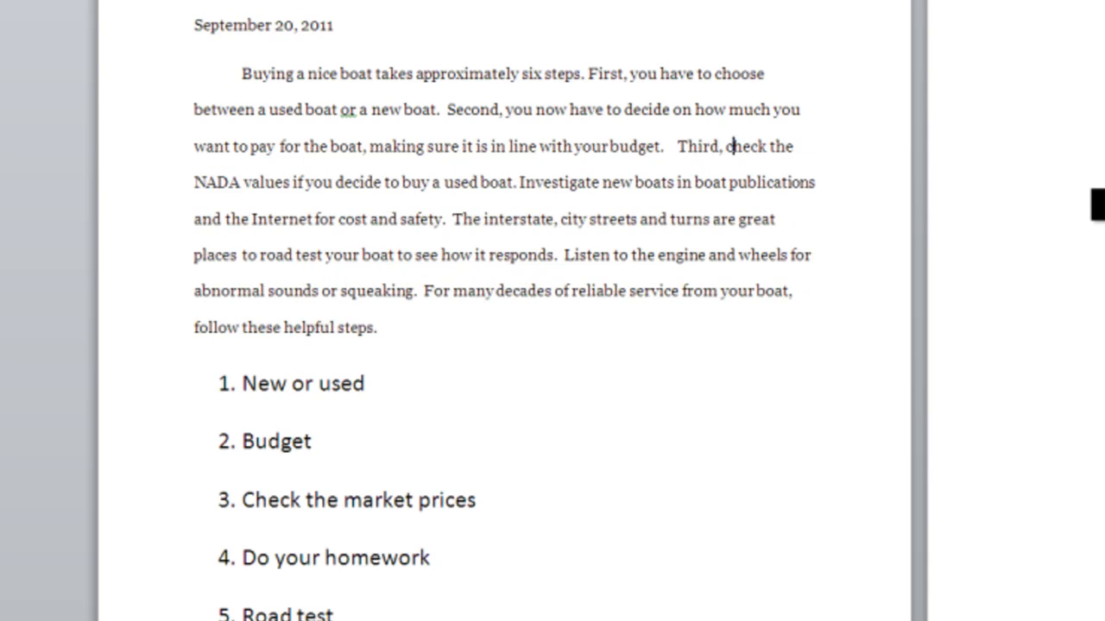
- Delete "the NADA values if you decide to buy a used boat" after "Third, check", keeping the period
{"action": "key", "text": "Left"}
{"action": "key", "text": "Left"}
{"action": "key", "text": "Left"}
{"action": "key", "text": "Left"}
{"action": "key", "text": "Left"}
{"action": "key", "text": "Left"}
{"action": "key", "text": "Left"}
{"action": "key", "text": "Left"}
{"action": "key", "text": "Left"}
{"action": "key", "text": "Left"}
{"action": "key", "text": "Left"}
{"action": "key", "text": "Left"}
{"action": "key", "text": "Left"}
{"action": "key", "text": "Left"}
{"action": "key", "text": "Left"}
{"action": "key", "text": "Left"}
{"action": "key", "text": "Left"}
{"action": "key", "text": "Left"}
{"action": "key", "text": "Left"}
{"action": "key", "text": "Left"}
{"action": "key", "text": "Delete"}
{"action": "key", "text": "BackSpace"}
{"action": "key", "text": "BackSpace"}
{"action": "key", "text": "BackSpace"}
{"action": "key", "text": "BackSpace"}
{"action": "key", "text": "BackSpace"}
{"action": "key", "text": "BackSpace"}
{"action": "key", "text": "BackSpace"}
{"action": "key", "text": "BackSpace"}
{"action": "key", "text": "BackSpace"}
{"action": "key", "text": "BackSpace"}
{"action": "key", "text": "BackSpace"}
{"action": "key", "text": "BackSpace"}
{"action": "key", "text": "BackSpace"}
{"action": "key", "text": "BackSpace"}
{"action": "key", "text": "BackSpace"}
{"action": "key", "text": "BackSpace"}
{"action": "key", "text": "BackSpace"}
{"action": "key", "text": "BackSpace"}
{"action": "key", "text": "BackSpace"}
{"action": "key", "text": "BackSpace"}
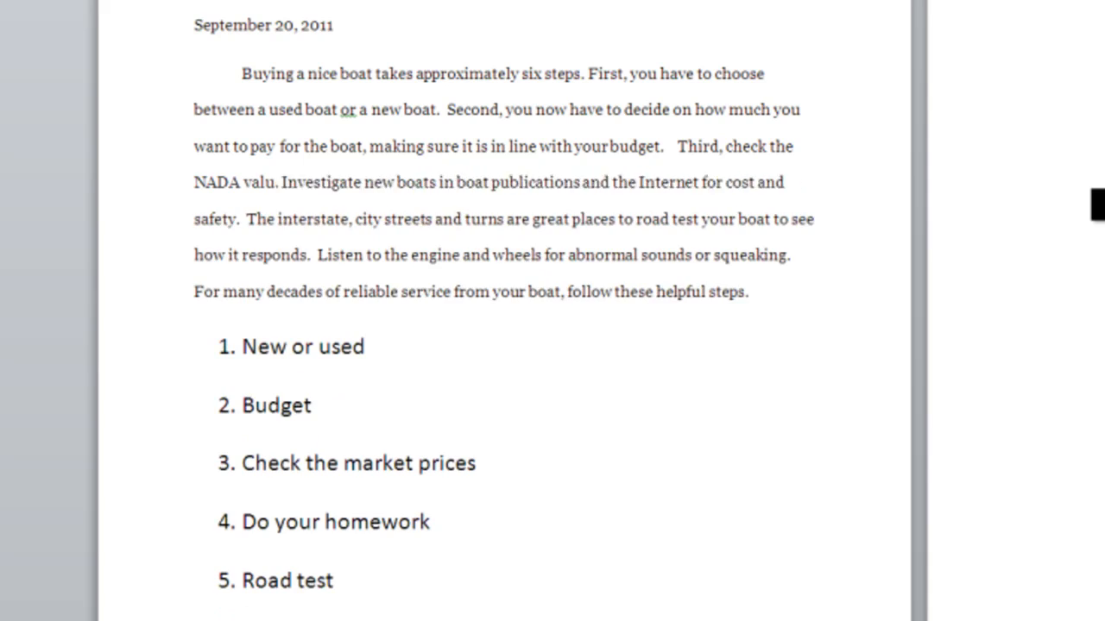
{"action": "key", "text": "BackSpace"}
{"action": "key", "text": "BackSpace"}
{"action": "key", "text": "BackSpace"}
{"action": "key", "text": "BackSpace"}
{"action": "key", "text": "BackSpace"}
{"action": "key", "text": "BackSpace"}
{"action": "key", "text": "BackSpace"}
{"action": "key", "text": "BackSpace"}
{"action": "key", "text": "BackSpace"}
{"action": "key", "text": "BackSpace"}
{"action": "key", "text": "BackSpace"}
{"action": "key", "text": "BackSpace"}
{"action": "key", "text": "BackSpace"}
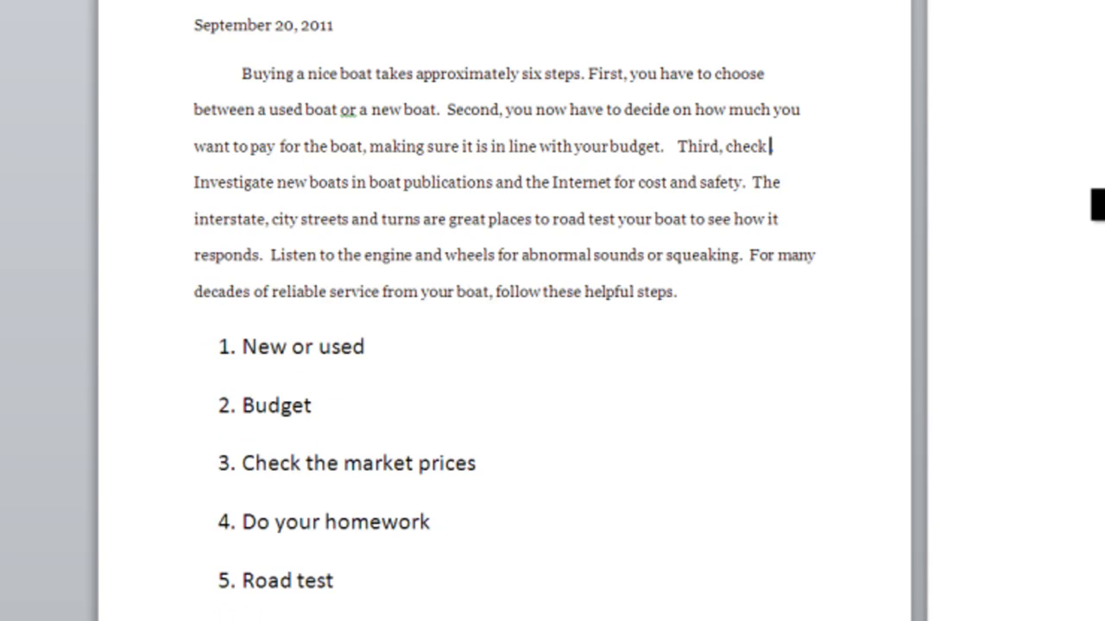
- Insert "the Blue Book values" after "Third, check"
{"action": "type", "text": "Bl"}
{"action": "key", "text": "BackSpace"}
{"action": "key", "text": "BackSpace"}
{"action": "type", "text": "the Blue B"}
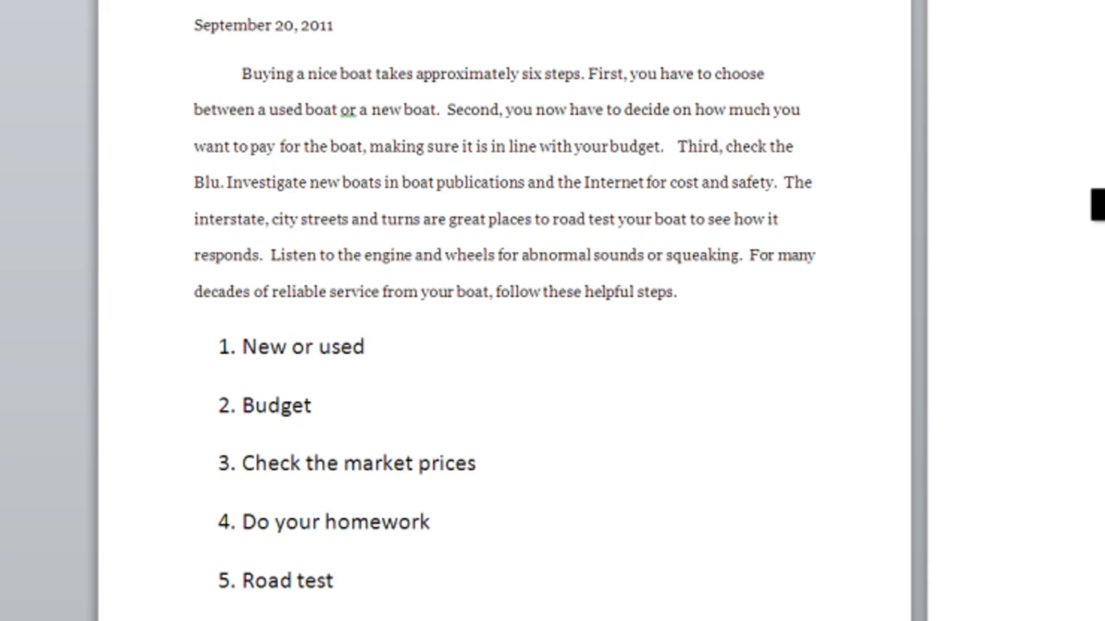
{"action": "type", "text": "ook vl"}
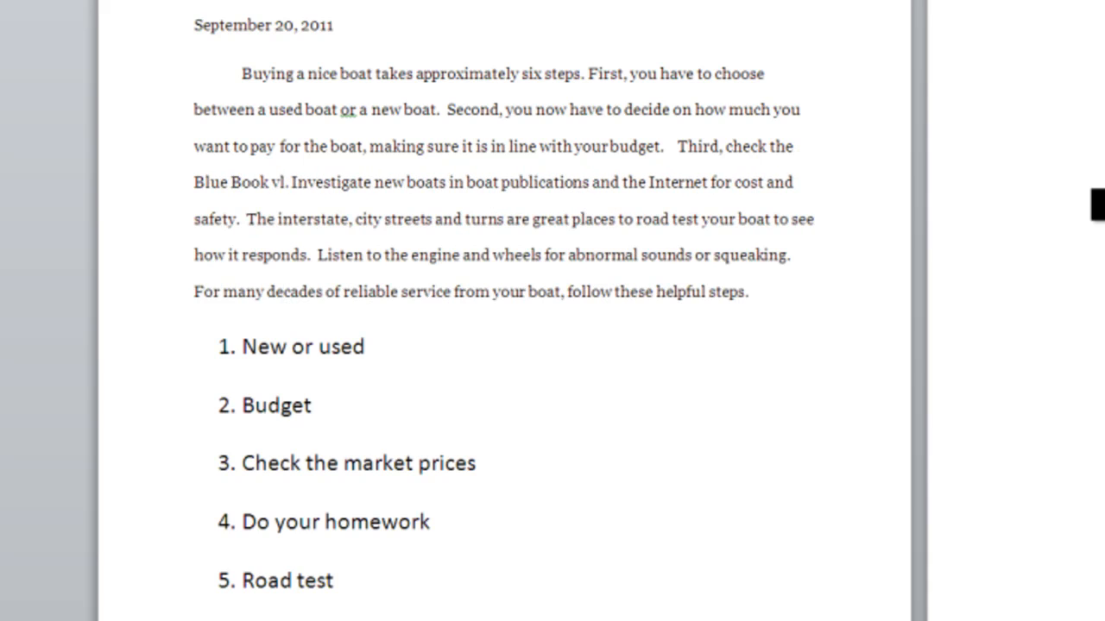
{"action": "key", "text": "BackSpace"}
{"action": "type", "text": "alues "}
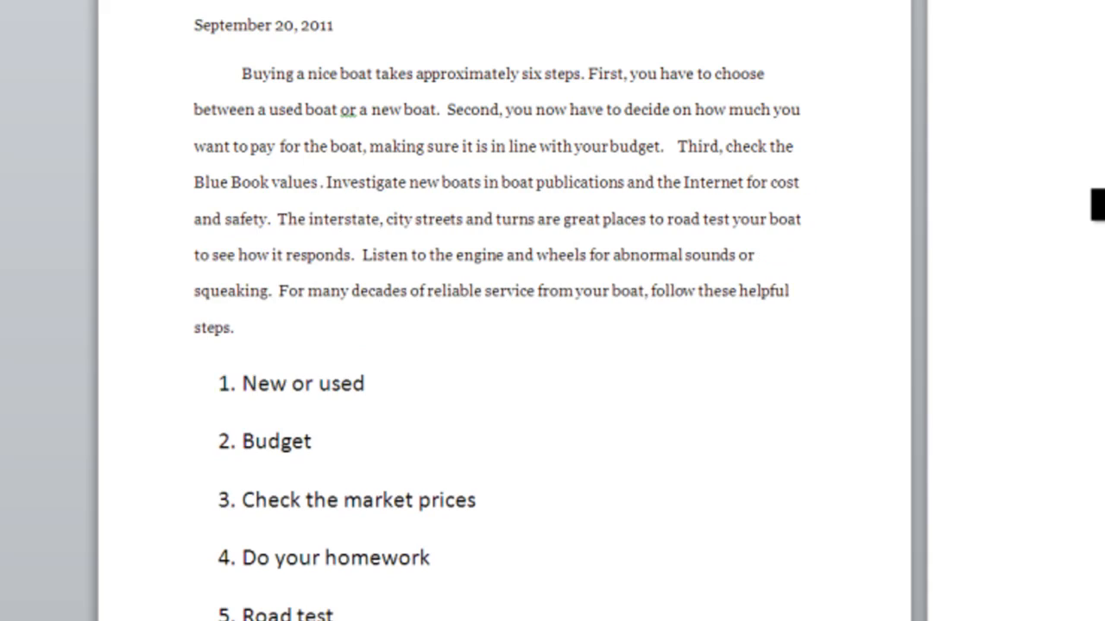
{"action": "type", "text": "on. In"}
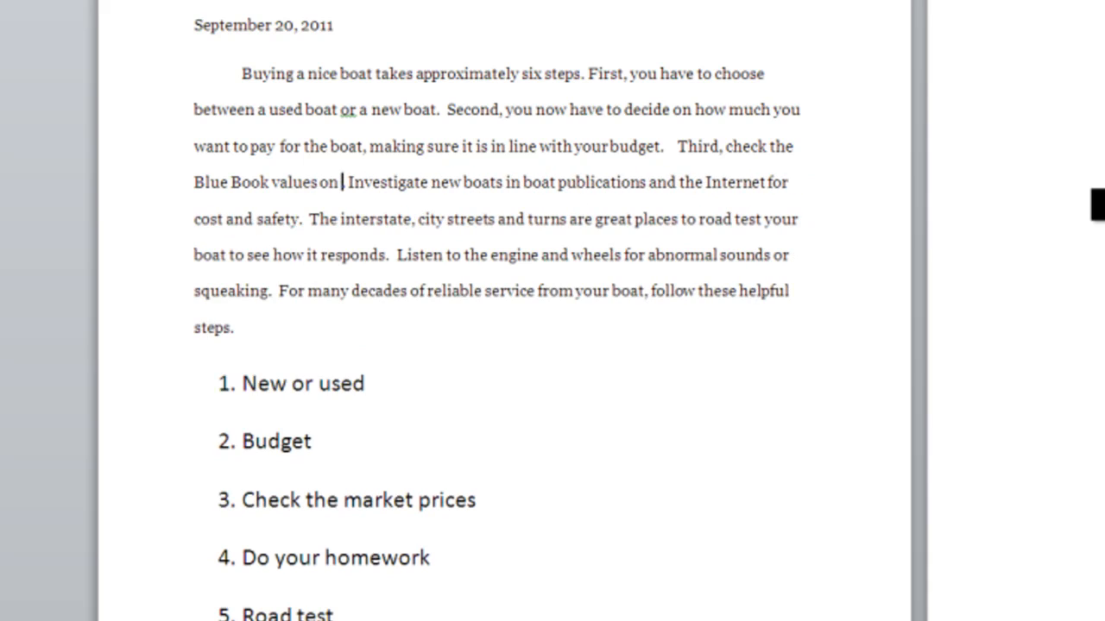
{"action": "type", "text": "vestiga"}
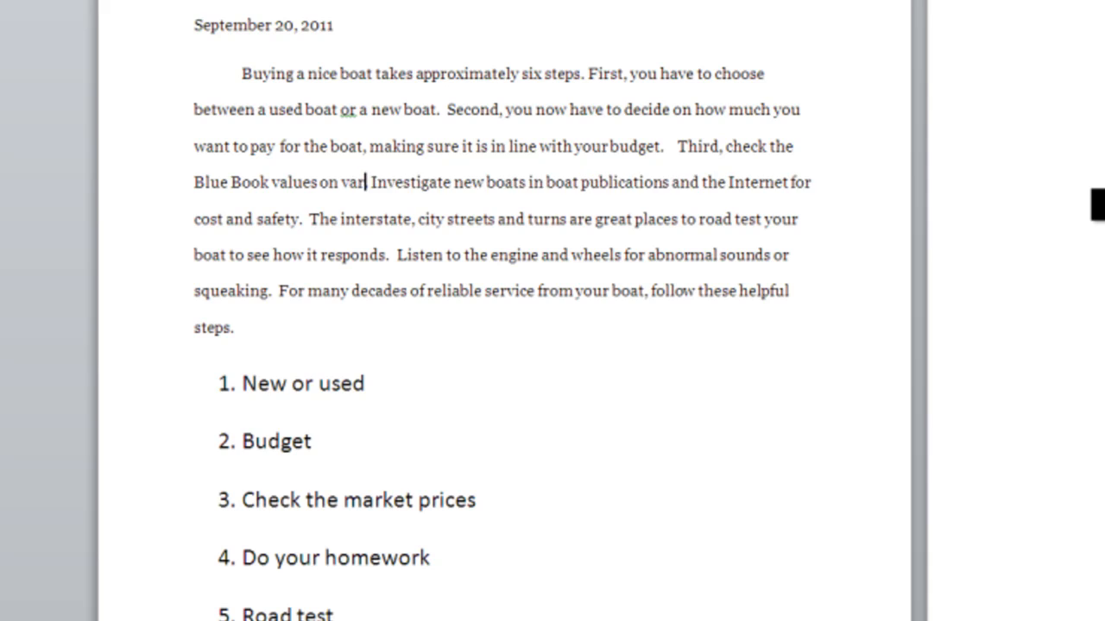
{"action": "key", "text": "BackSpace"}
{"action": "key", "text": "BackSpace"}
{"action": "key", "text": "BackSpace"}
{"action": "key", "text": "BackSpace"}
{"action": "key", "text": "BackSpace"}
{"action": "key", "text": "BackSpace"}
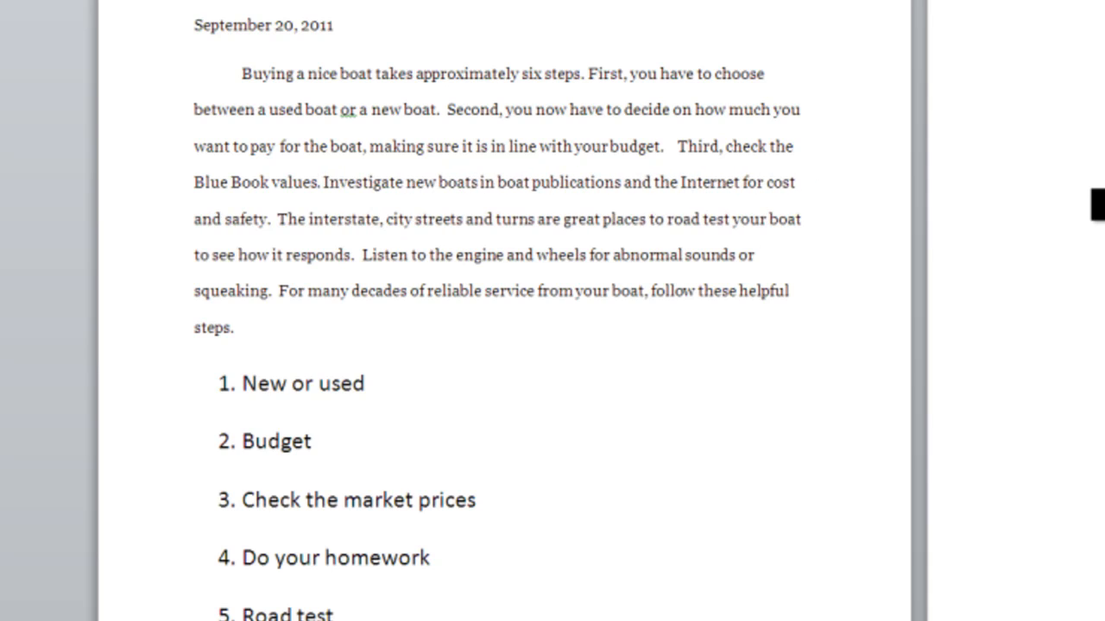
- Extend the third sentence after "Blue Book values" with ", Craigslist or eBay for the current prices on boat."
{"action": "type", "text": ", "}
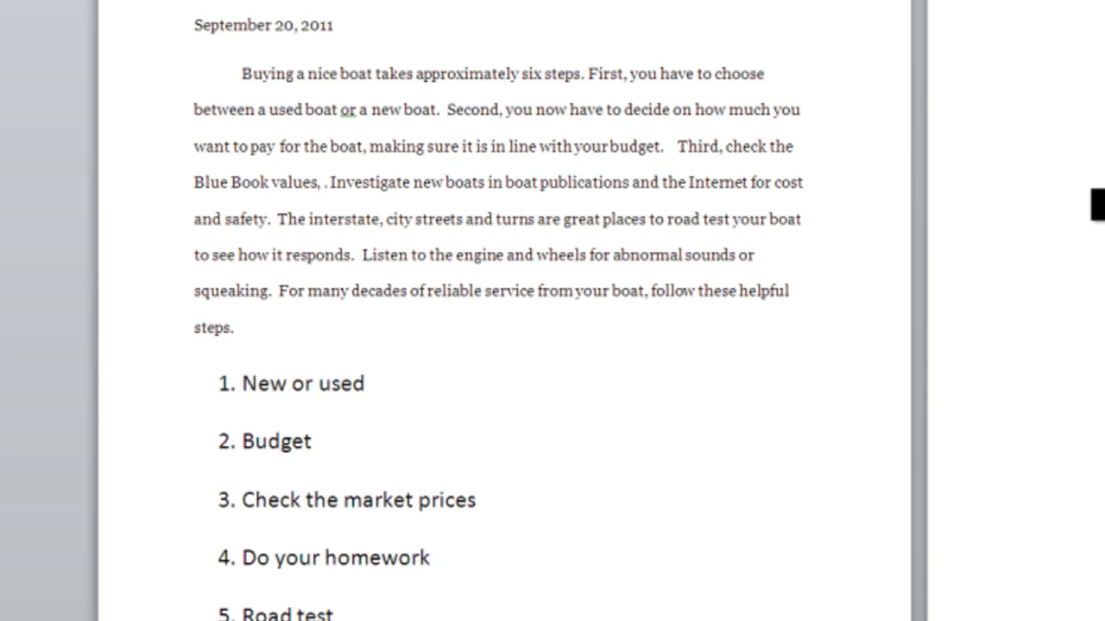
{"action": "type", "text": "Crai"}
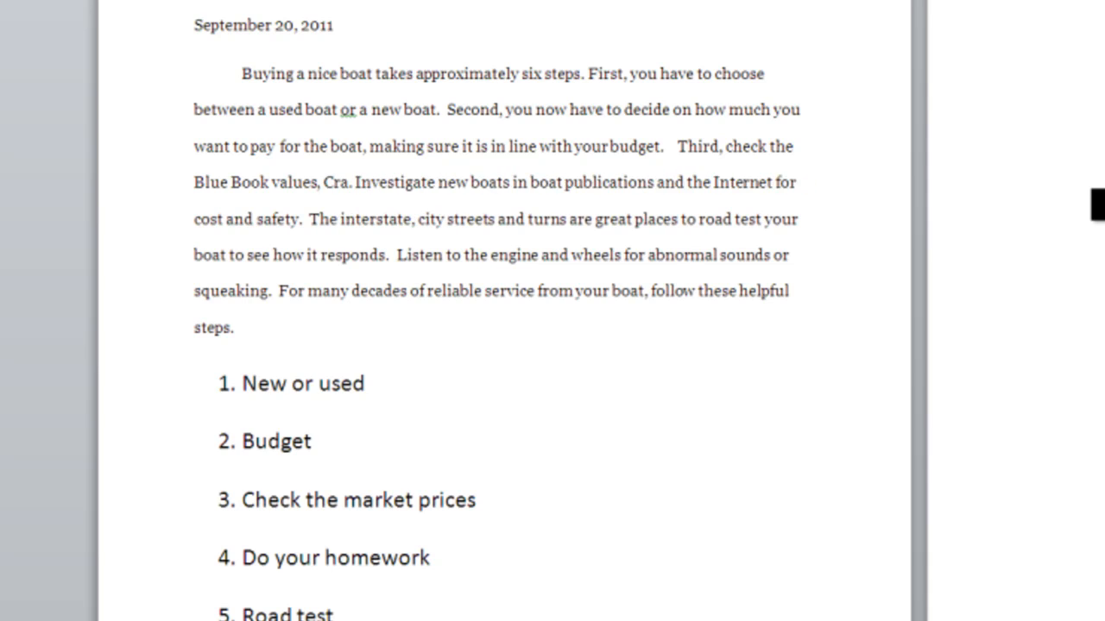
{"action": "type", "text": "gsli"}
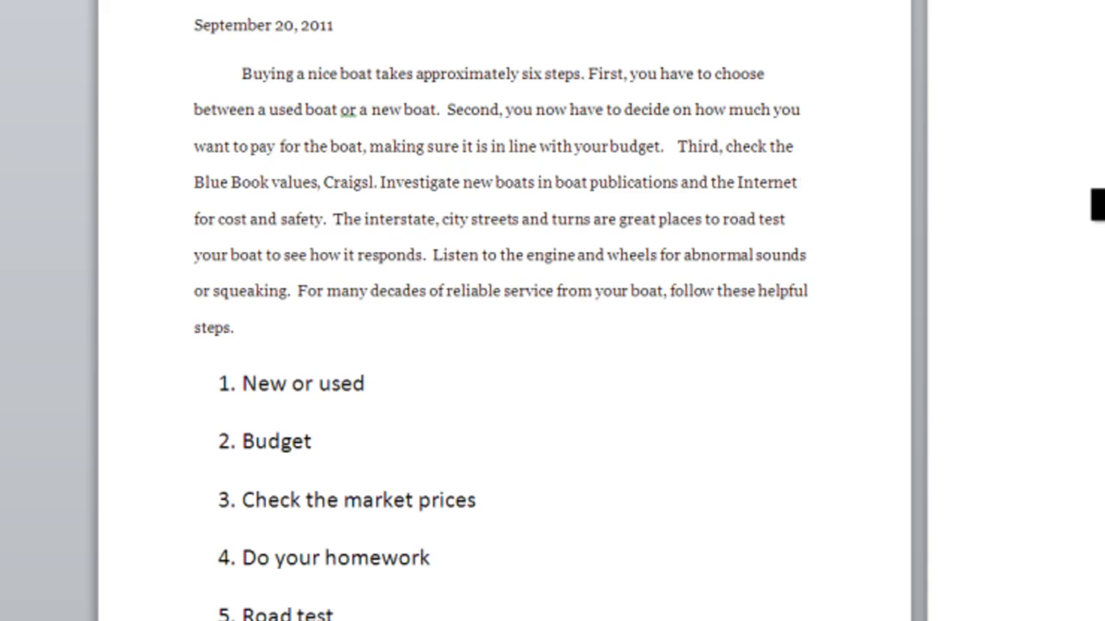
{"action": "type", "text": "st or "}
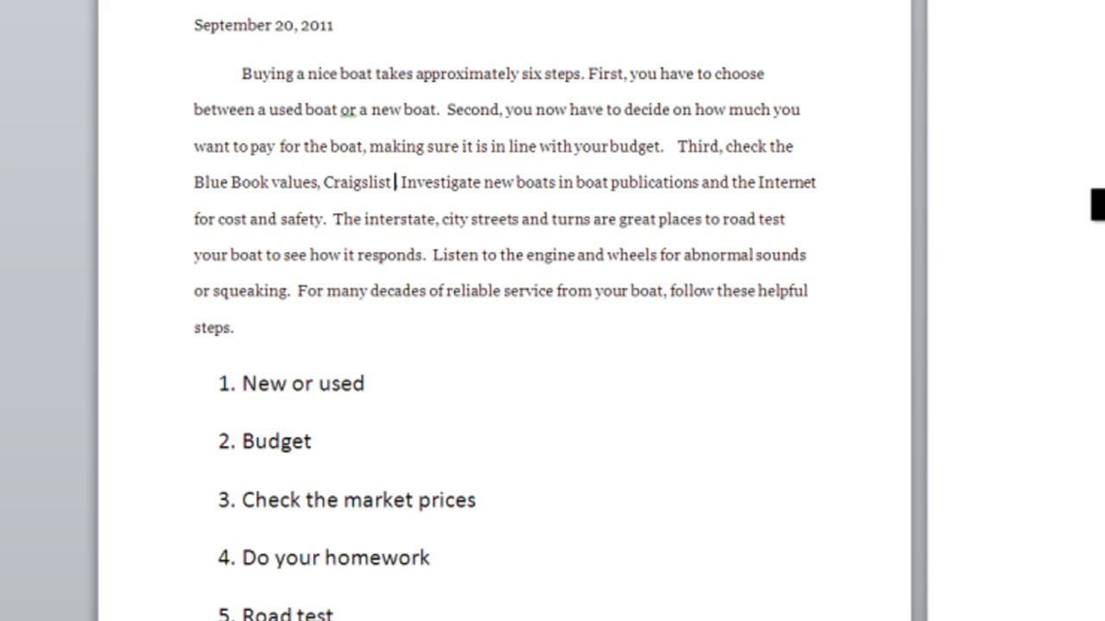
{"action": "type", "text": "e"}
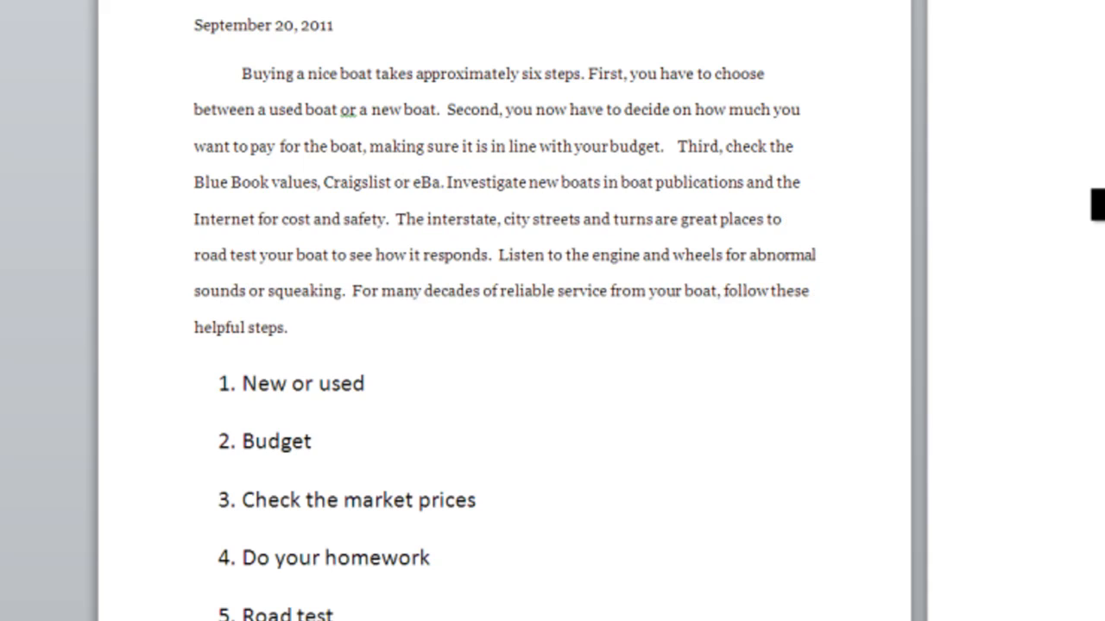
{"action": "type", "text": "Bay for the"}
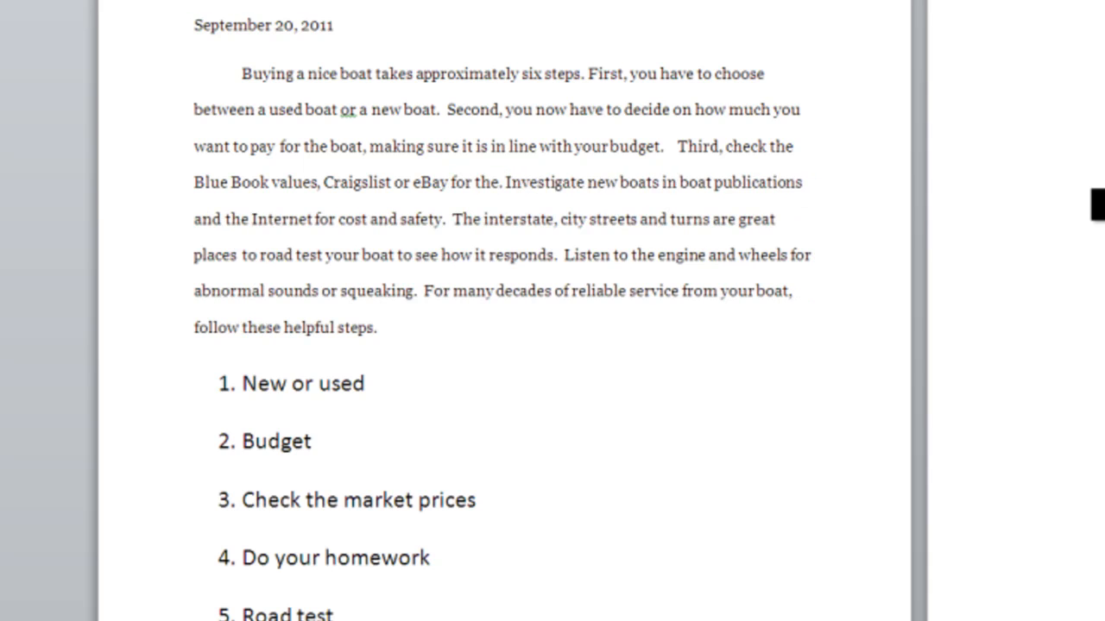
{"action": "key", "text": "Delete"}
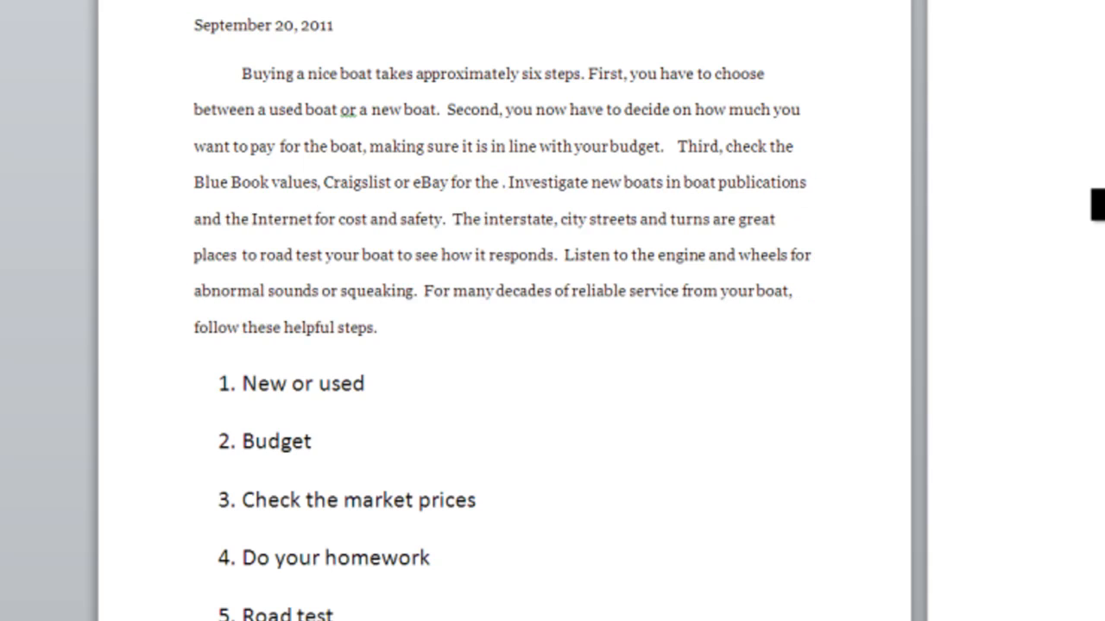
{"action": "type", "text": "current"}
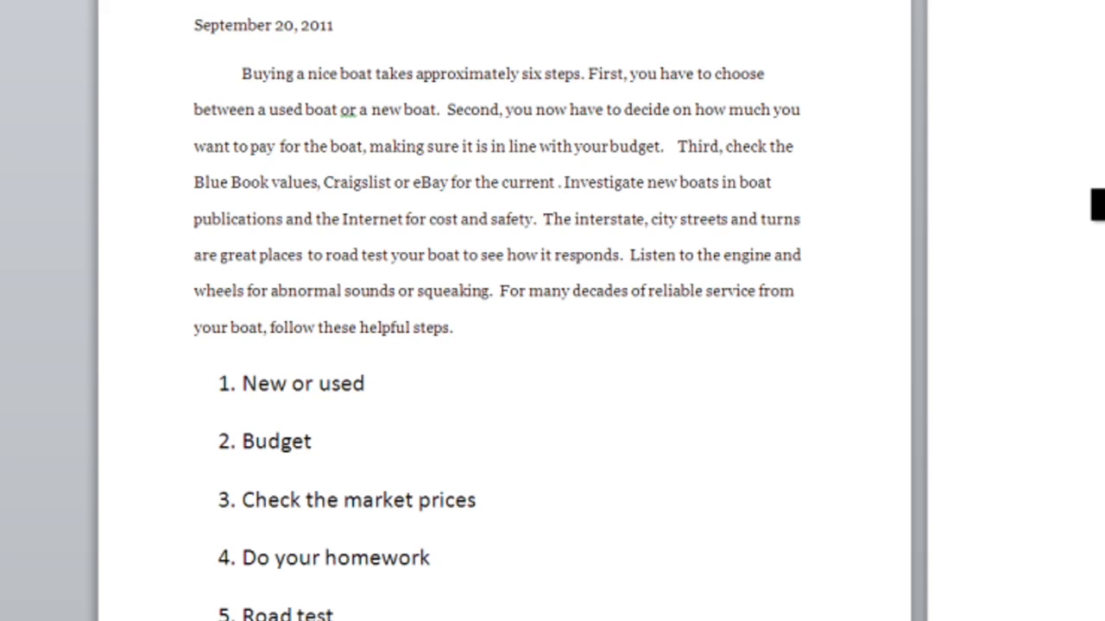
{"action": "type", "text": " prices"}
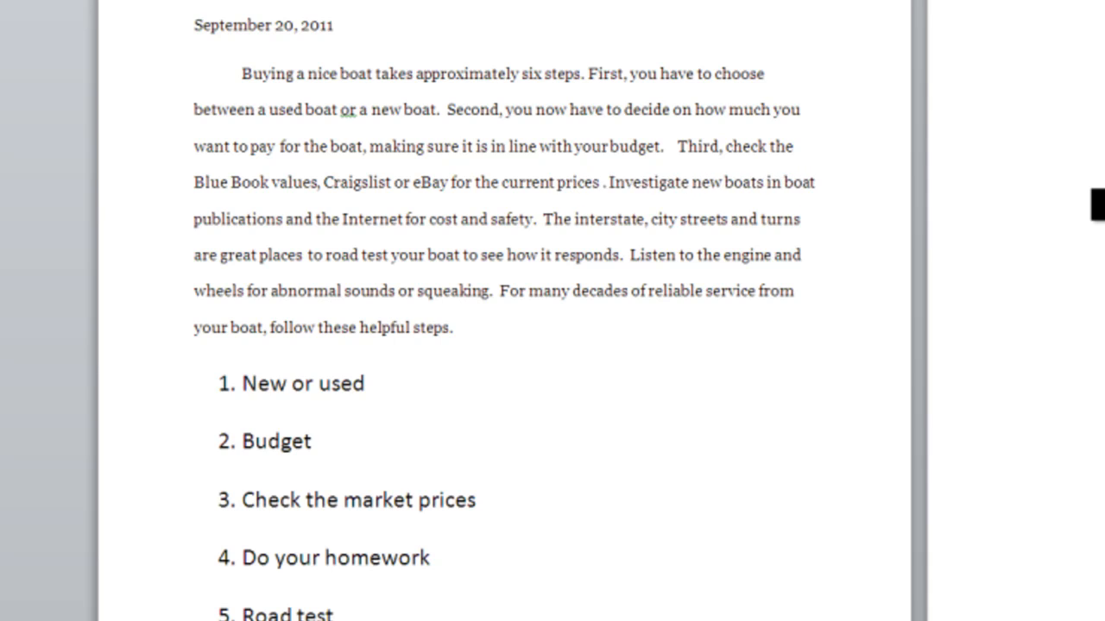
{"action": "type", "text": " on "}
{"action": "type", "text": "boa"}
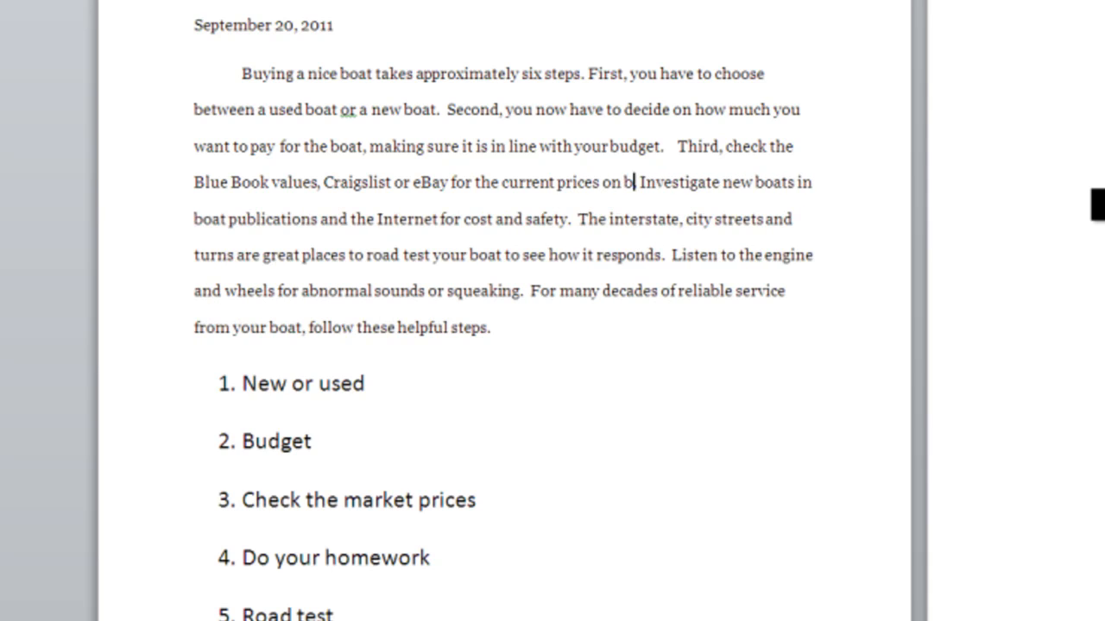
{"action": "type", "text": "t."}
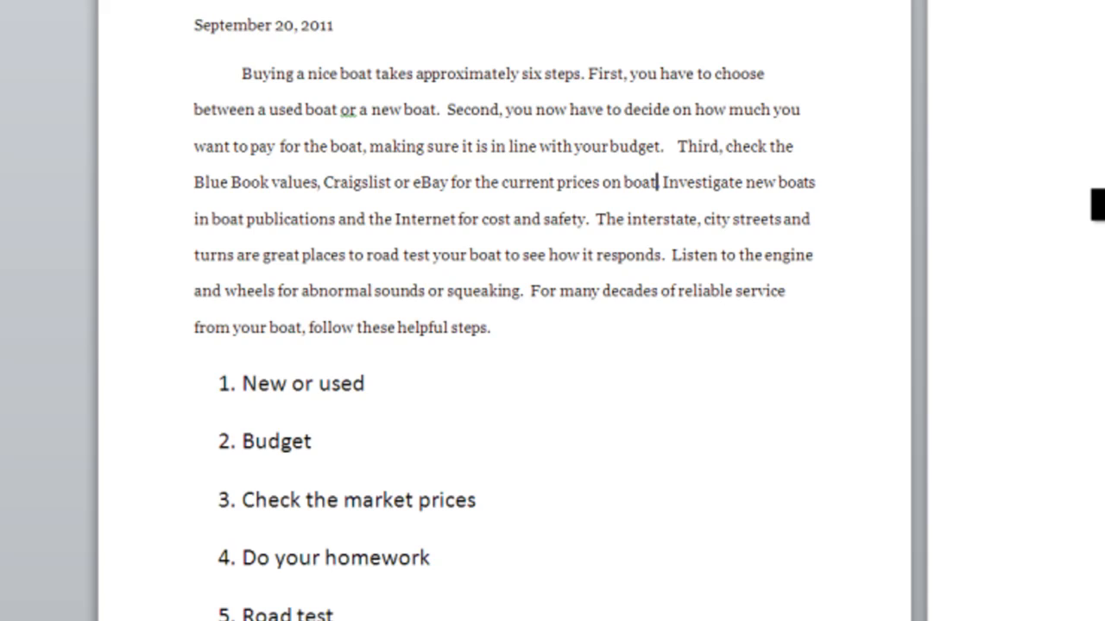
{"action": "right_click", "coordinate": [751, 146]}
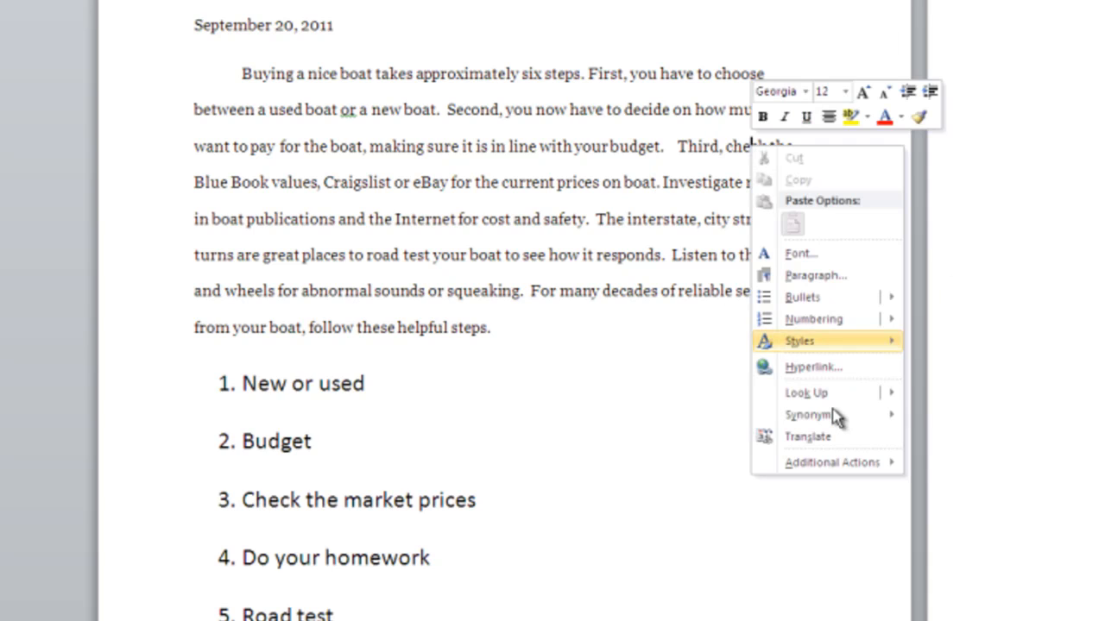
{"action": "mouse_move", "coordinate": [834, 420]}
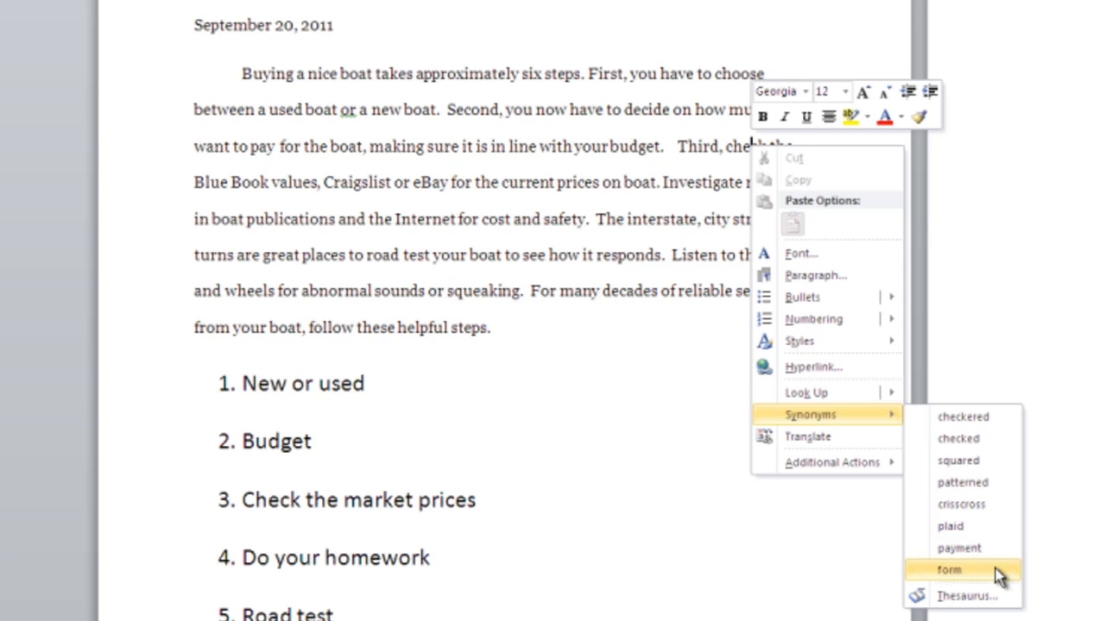
{"action": "left_click", "coordinate": [624, 367]}
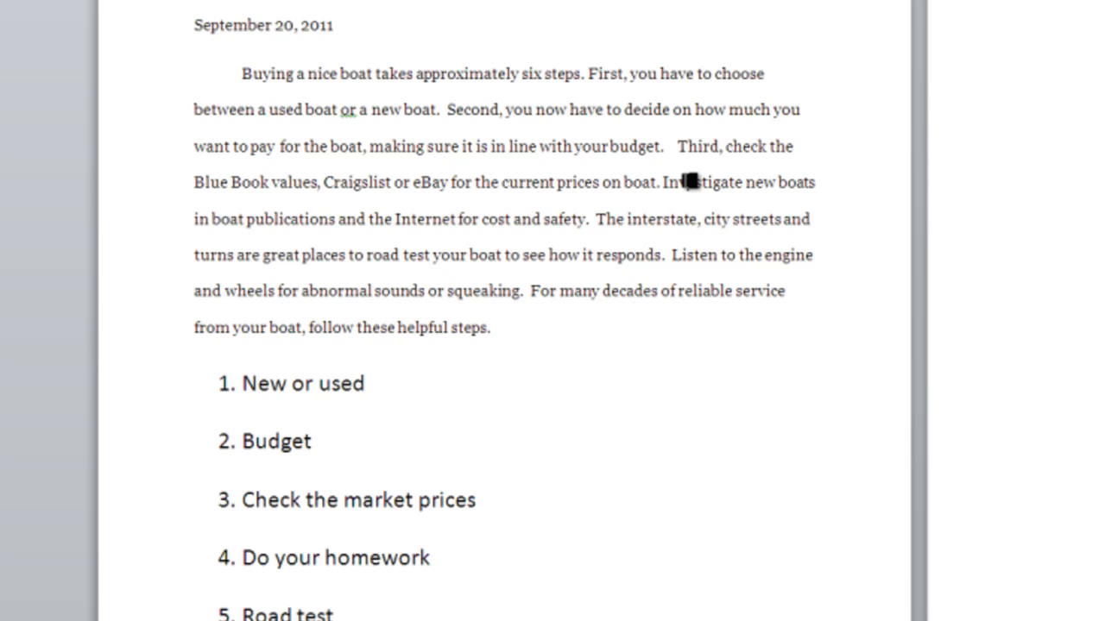
- Replace "Investigate" at the start of the new-boats sentence with its synonym "Study"
{"action": "right_click", "coordinate": [690, 183]}
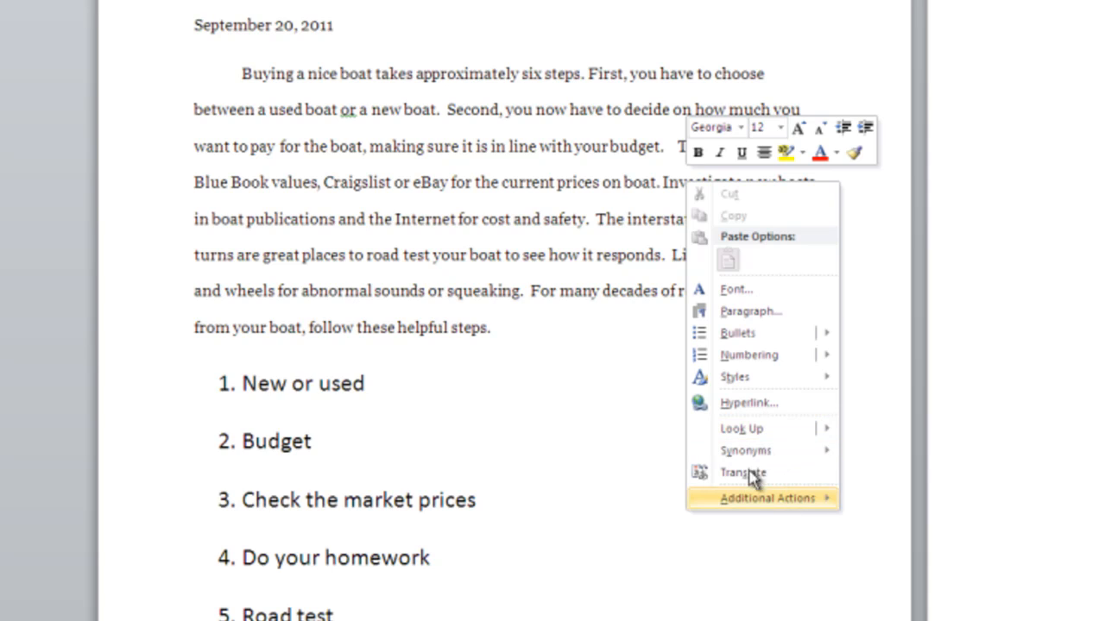
{"action": "mouse_move", "coordinate": [750, 452]}
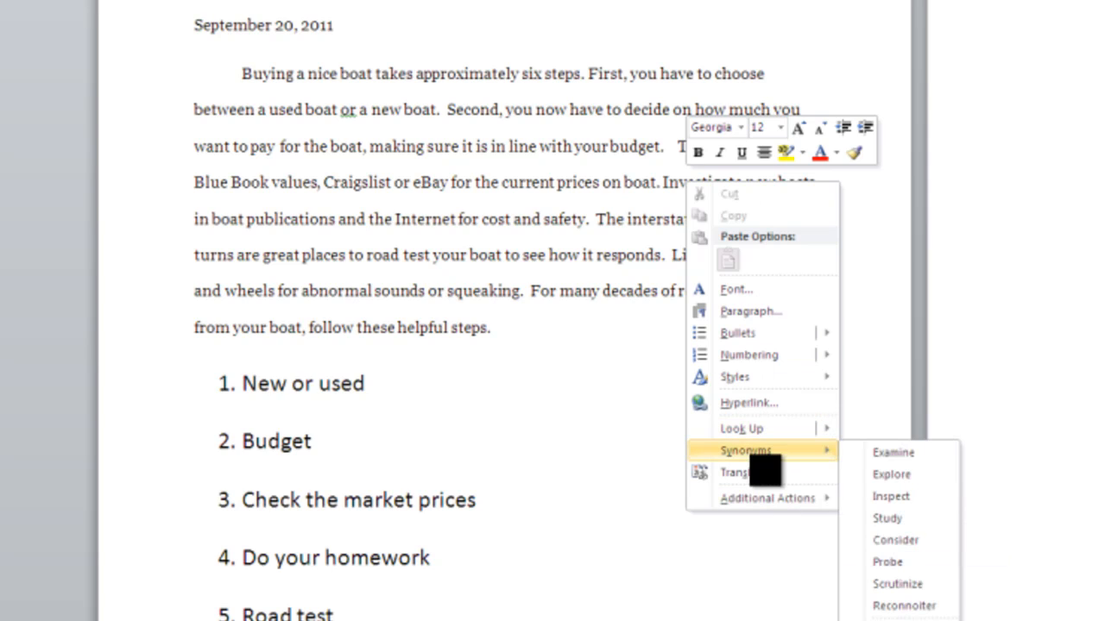
{"action": "left_click", "coordinate": [920, 523]}
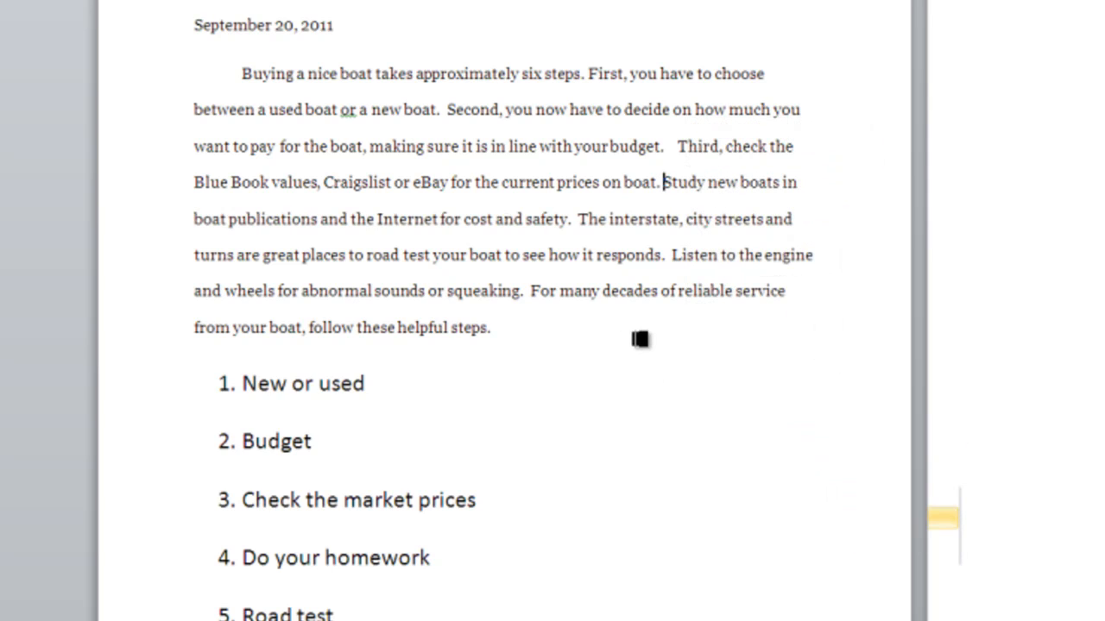
- Start the new-boats sentence with "Next," and change "Study" to lowercase "study"
{"action": "type", "text": "Nex"}
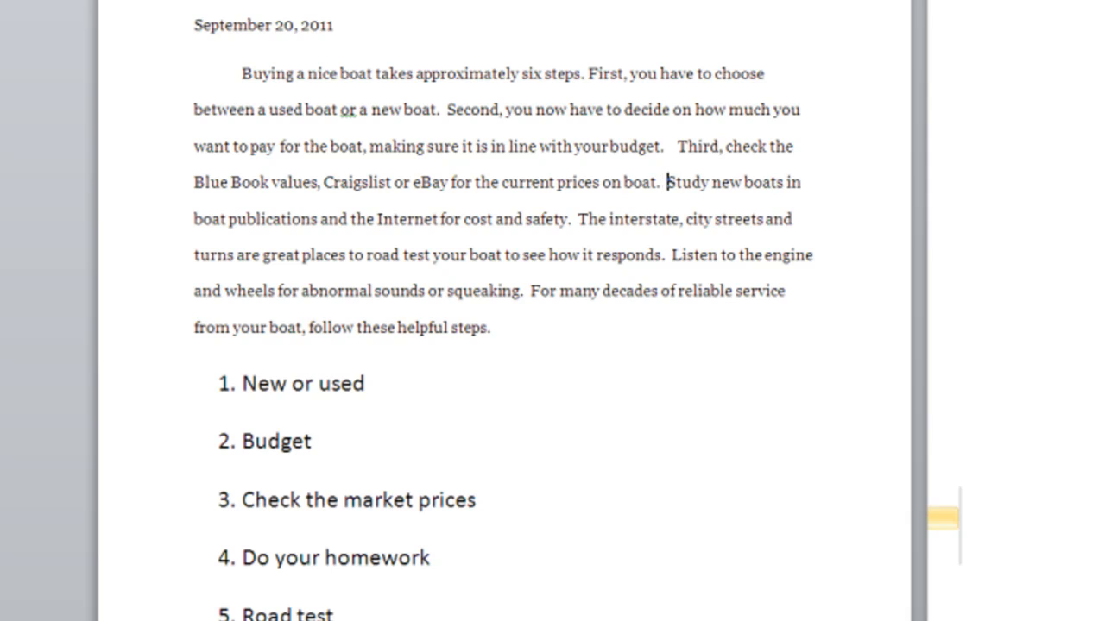
{"action": "type", "text": "t,"}
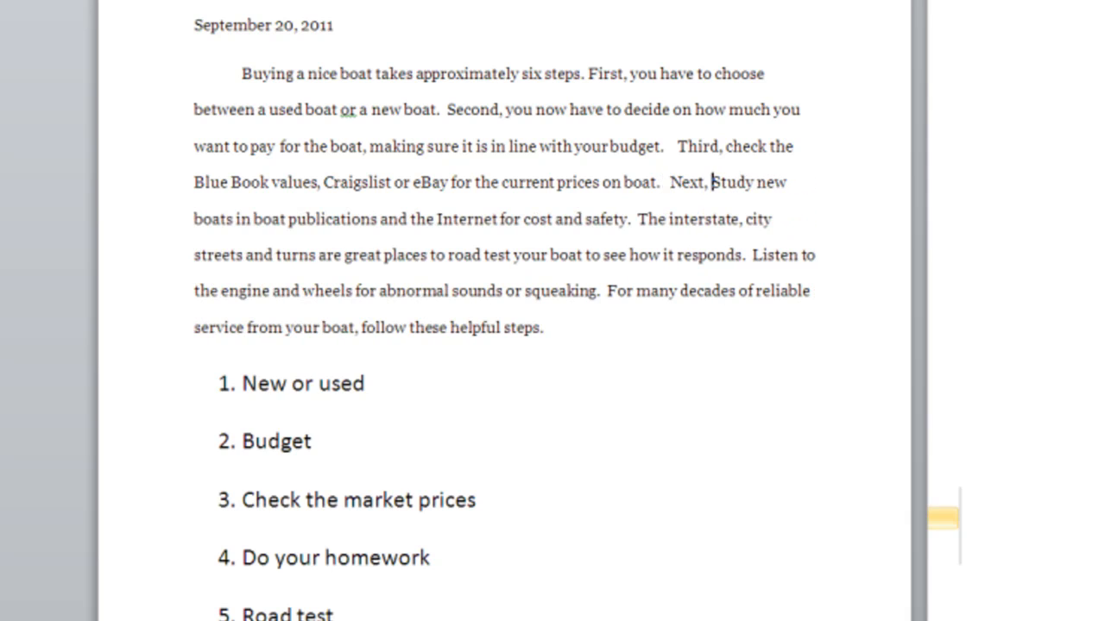
{"action": "key", "text": "Delete"}
{"action": "type", "text": "s"}
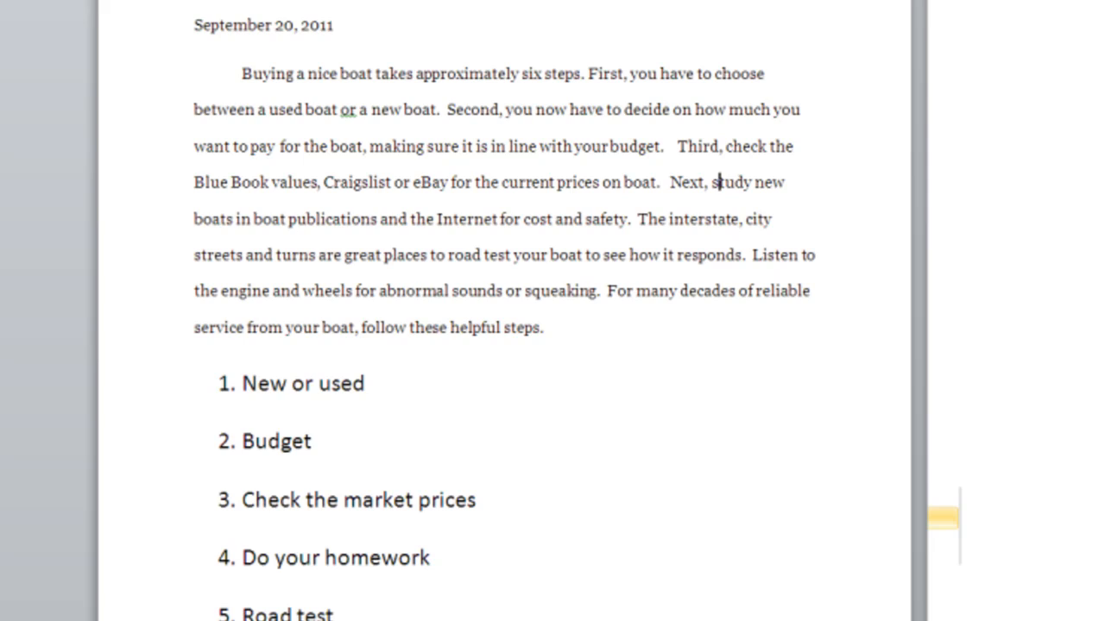
- Insert "you should do your homework;" between "Next," and "study new boats"
{"action": "key", "text": "Left"}
{"action": "type", "text": "do your h"}
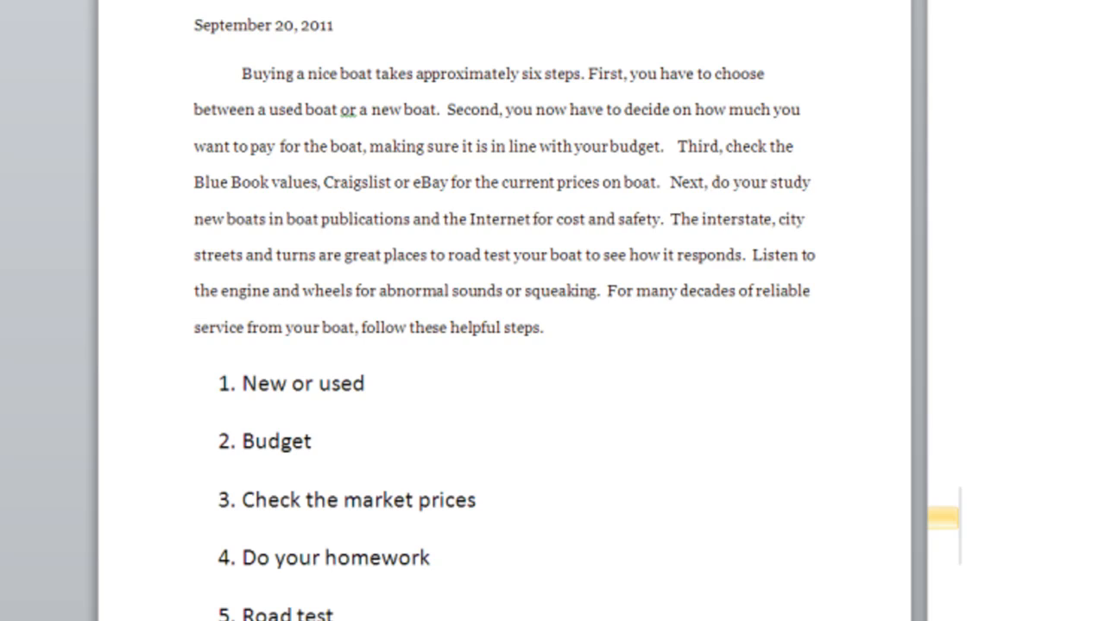
{"action": "type", "text": "omework; study new boats in boat publications and the Internet for cost and safety."}
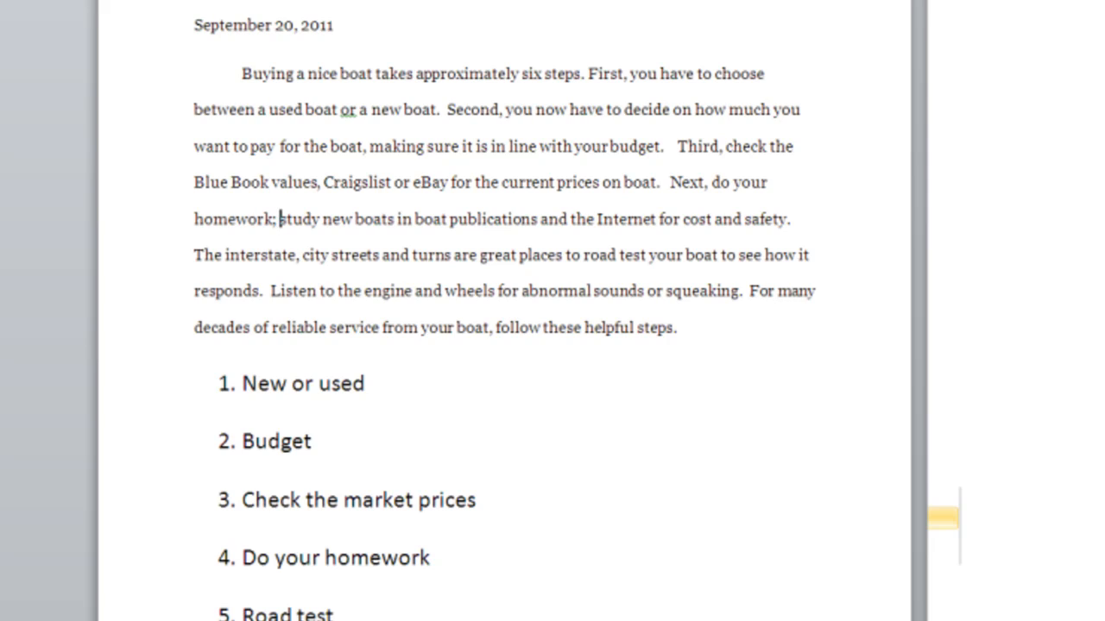
{"action": "left_click", "coordinate": [710, 182]}
{"action": "type", "text": "you shoul"}
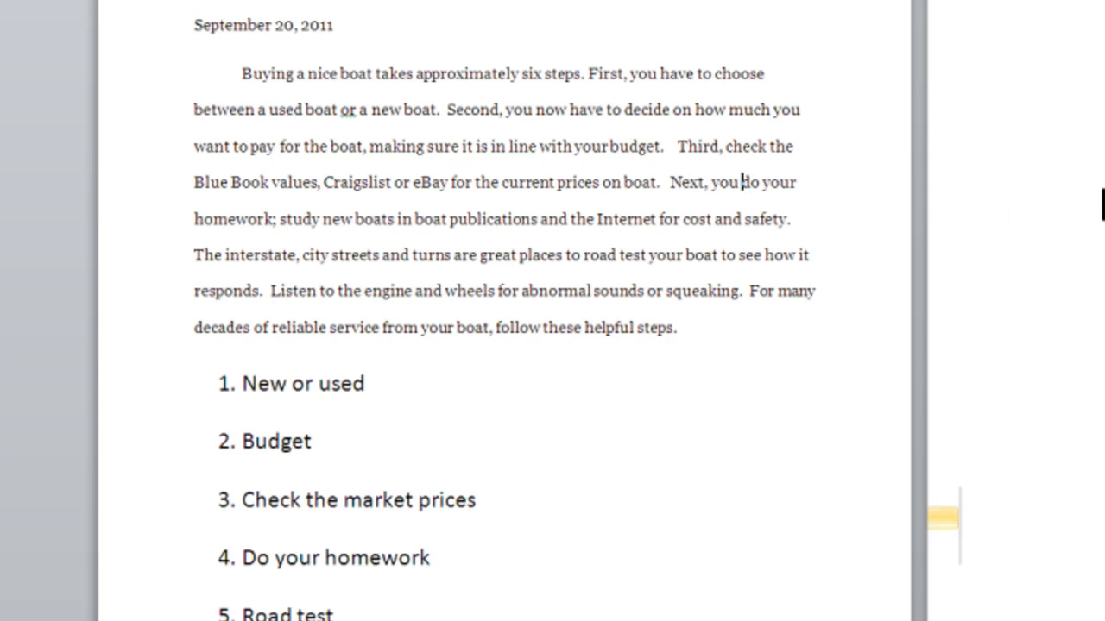
{"action": "type", "text": "d"}
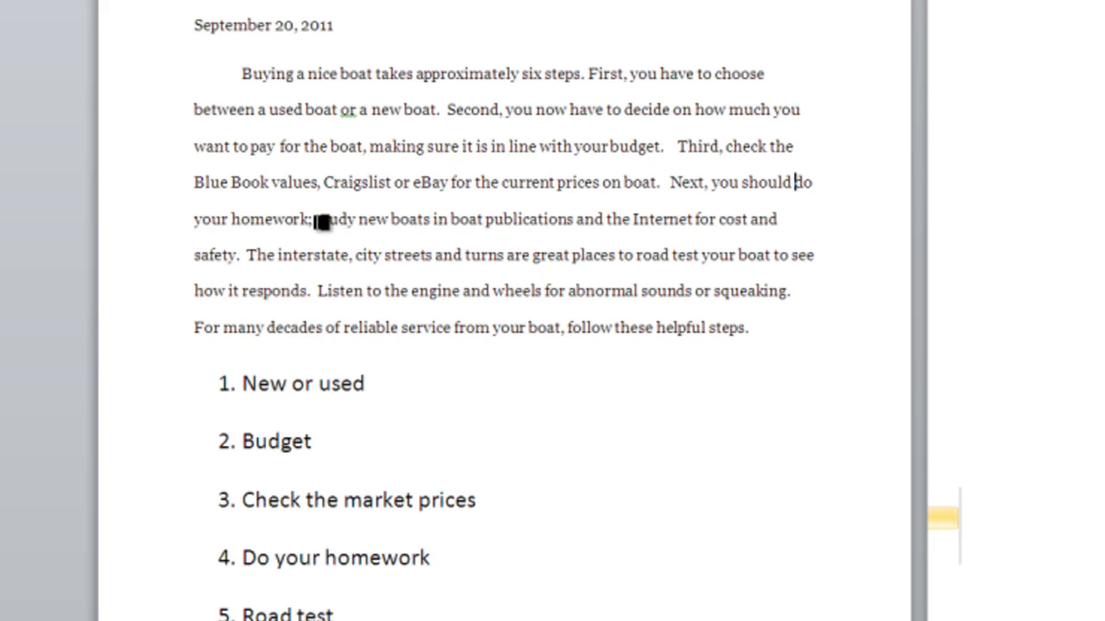
- Replace "study new boats in boat publications and the" before "Internet" with "check"
{"action": "left_click_drag", "start_coordinate": [316, 220], "coordinate": [629, 222]}
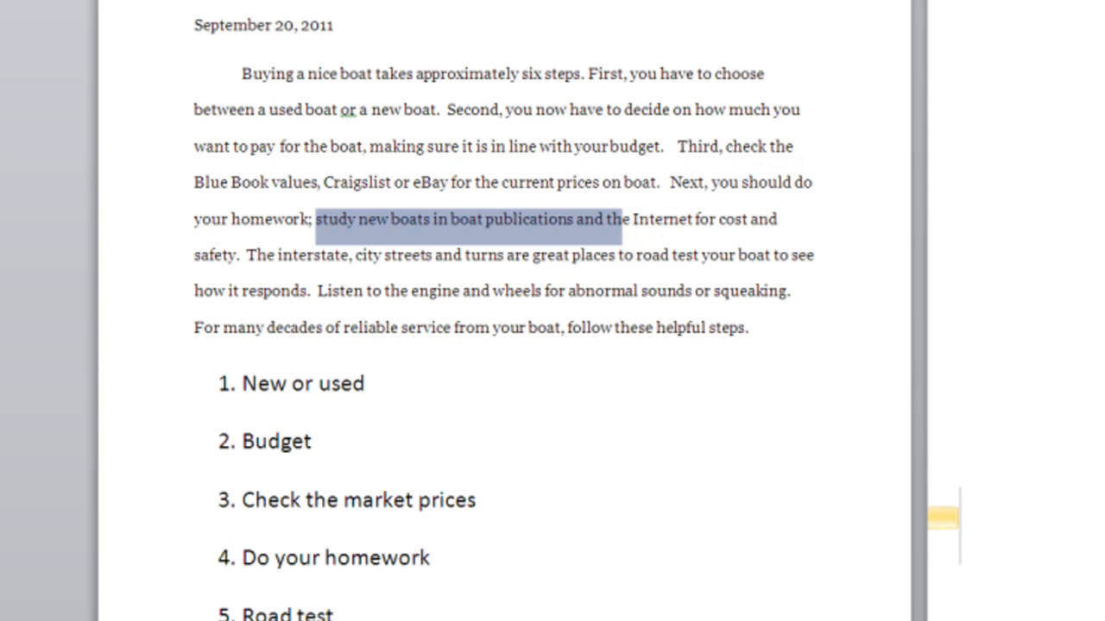
{"action": "type", "text": "study"}
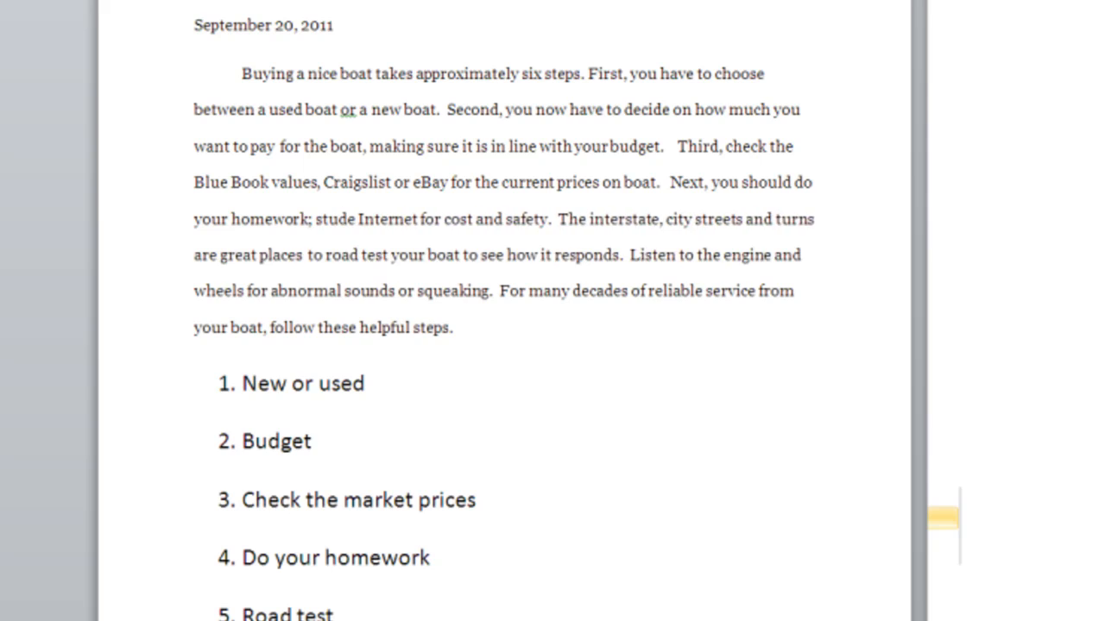
{"action": "key", "text": "BackSpace"}
{"action": "key", "text": "BackSpace"}
{"action": "key", "text": "BackSpace"}
{"action": "key", "text": "BackSpace"}
{"action": "key", "text": "BackSpace"}
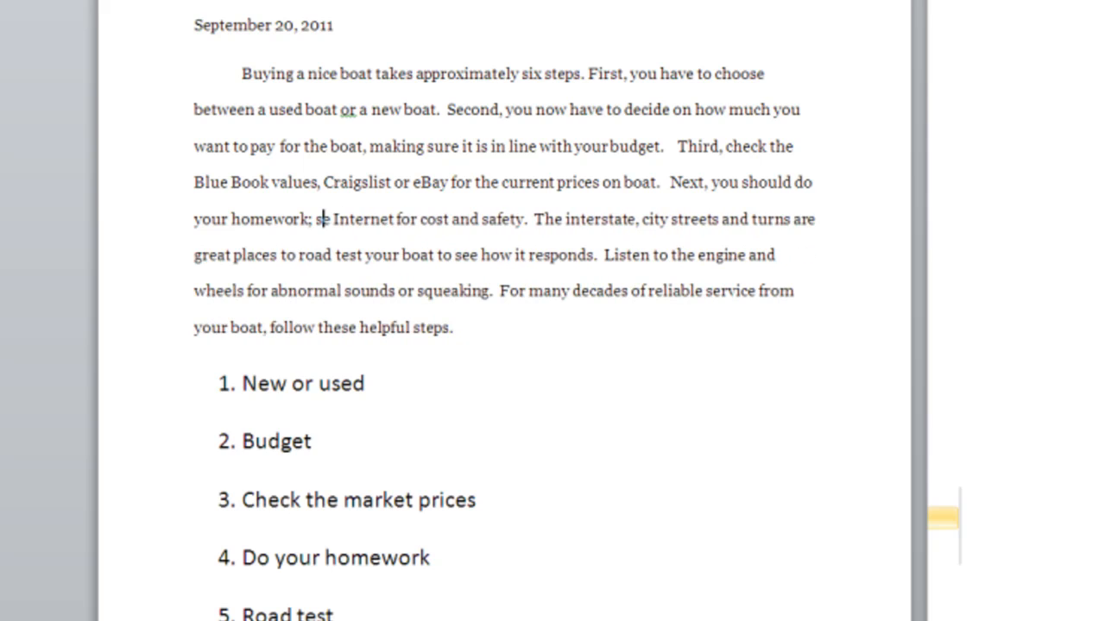
{"action": "type", "text": "chec"}
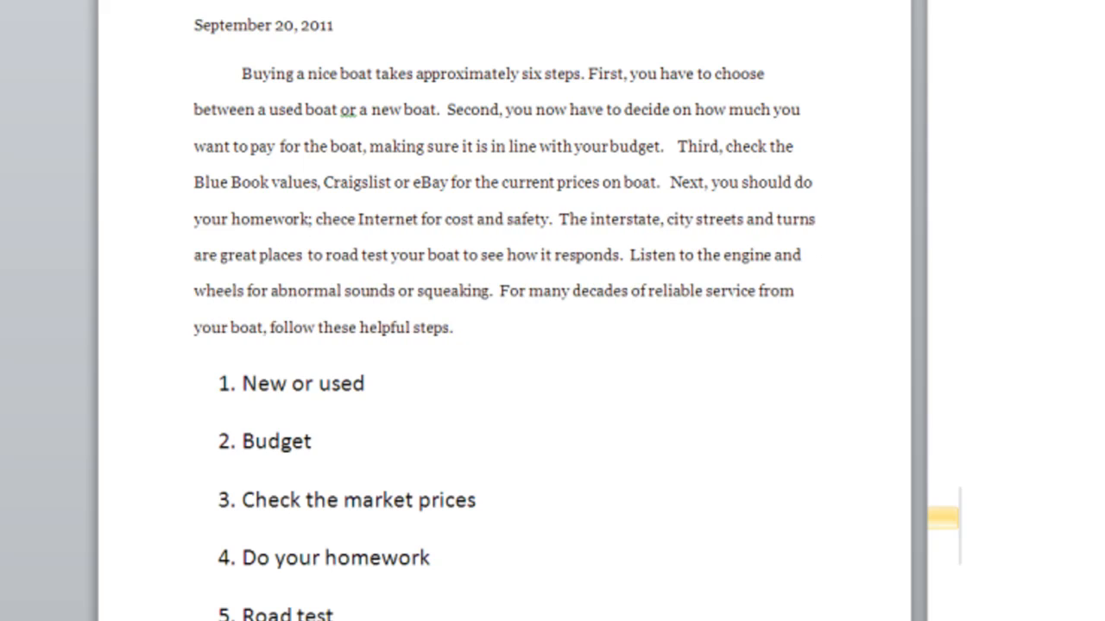
{"action": "type", "text": "k"}
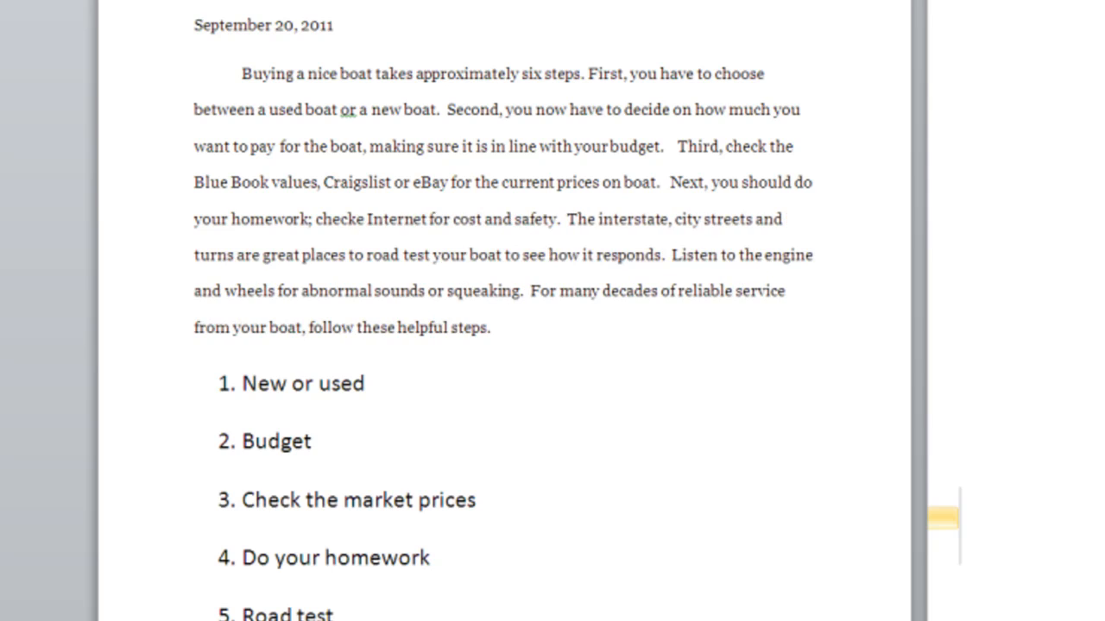
{"action": "key", "text": "Delete"}
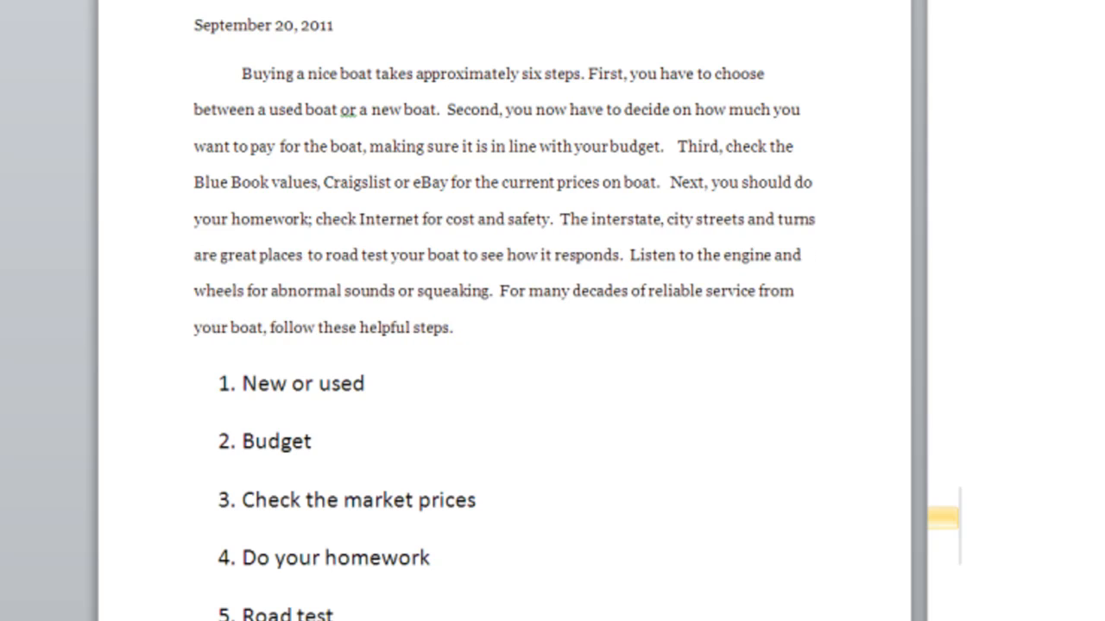
{"action": "right_click", "coordinate": [341, 221]}
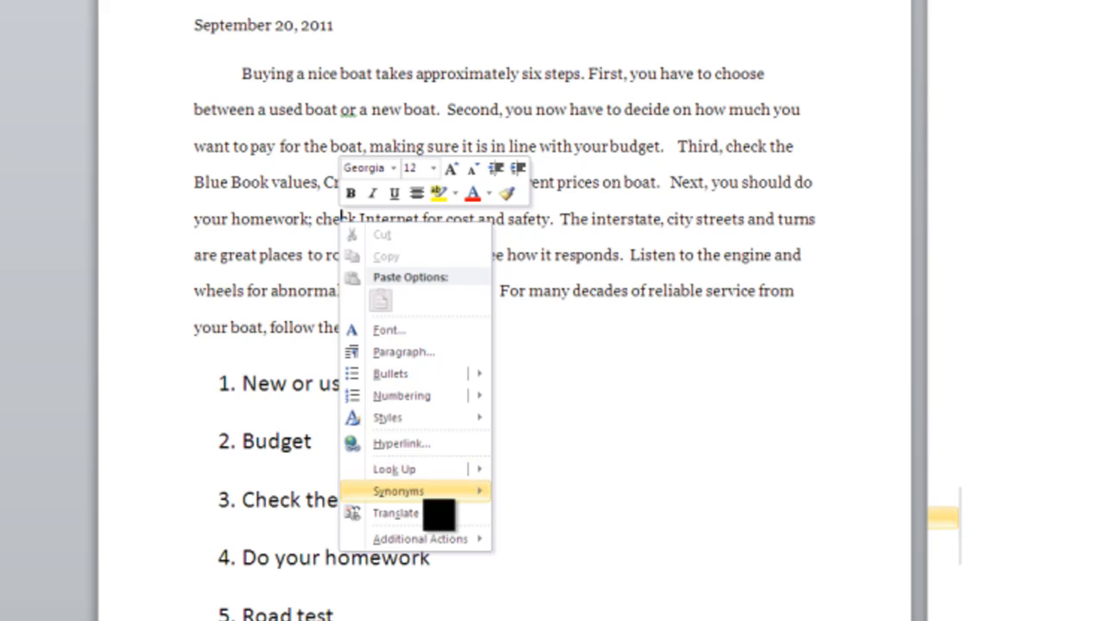
{"action": "mouse_move", "coordinate": [427, 496]}
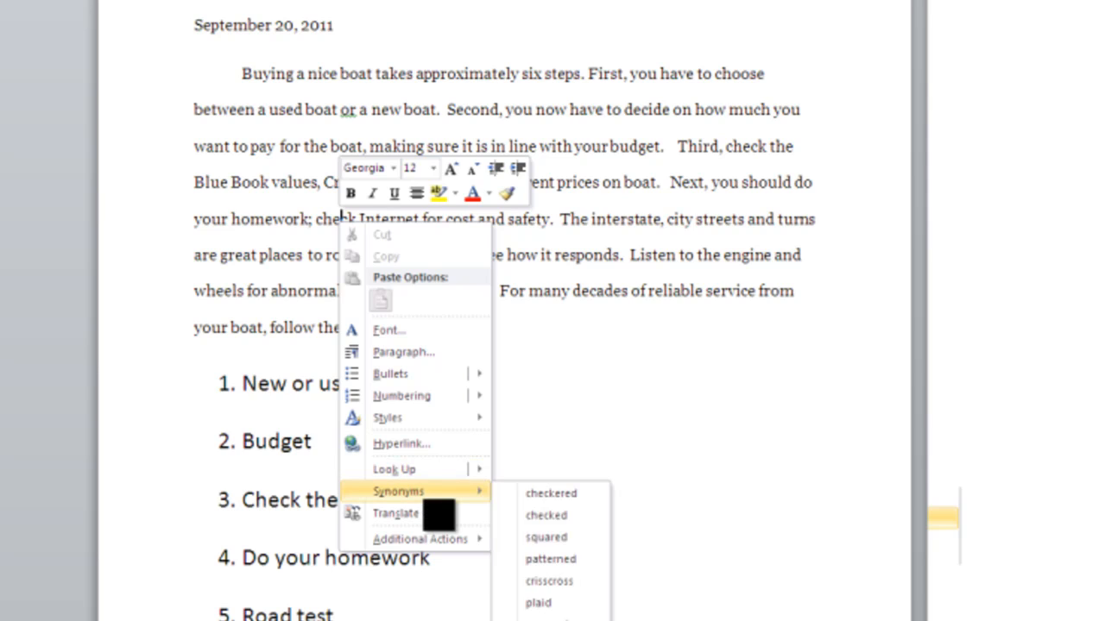
{"action": "left_click", "coordinate": [568, 387]}
- Replace "check" before "Internet" in the homework sentence with "look on the"
{"action": "double_click", "coordinate": [336, 220]}
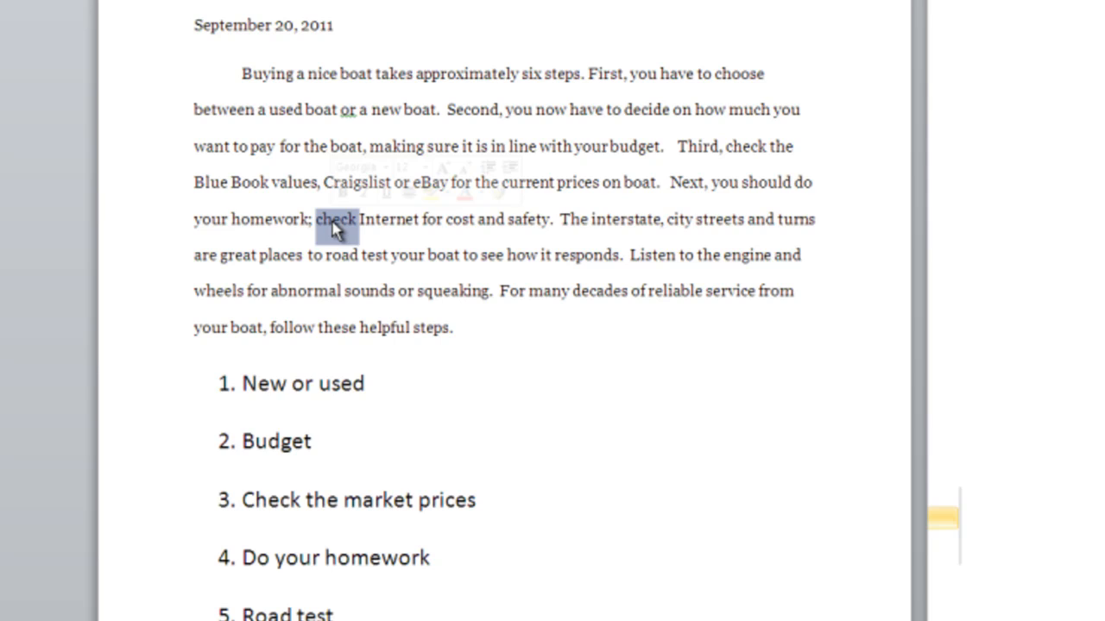
{"action": "type", "text": "look on t"}
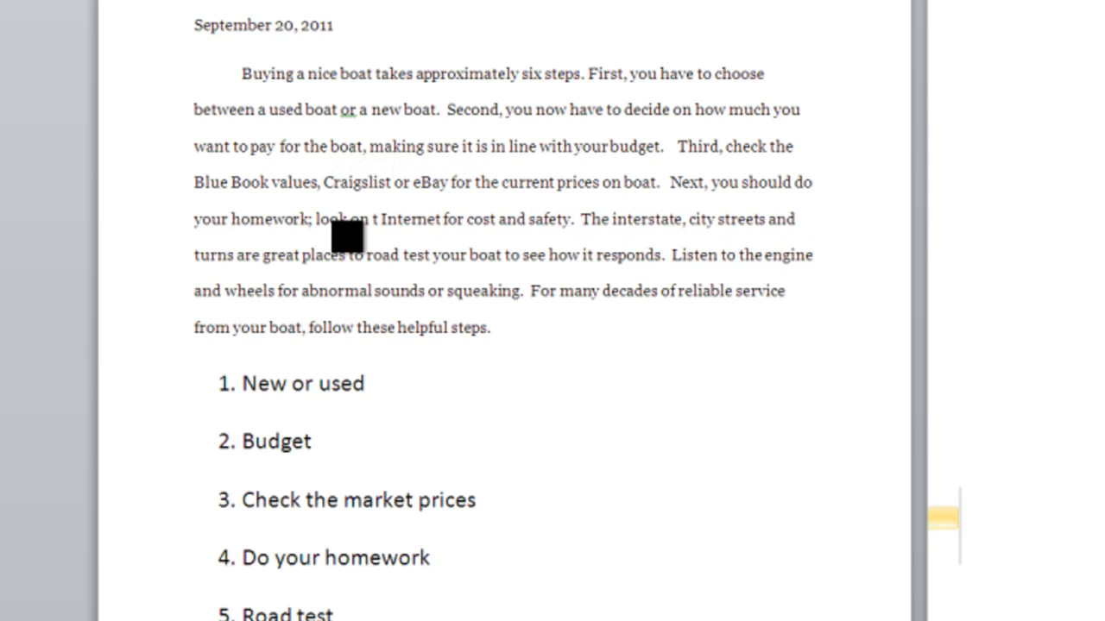
{"action": "type", "text": "he"}
{"action": "key", "text": "BackSpace"}
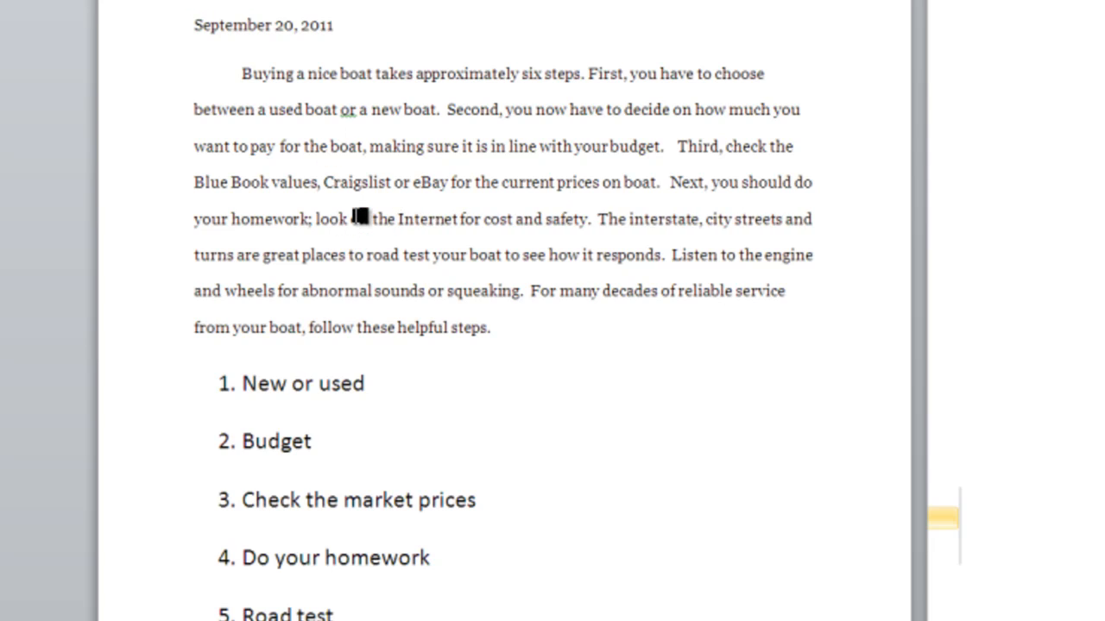
- Insert "for new boats" between "look" and "on the Internet" in the homework sentence
{"action": "left_click", "coordinate": [351, 219]}
{"action": "type", "text": "for new"}
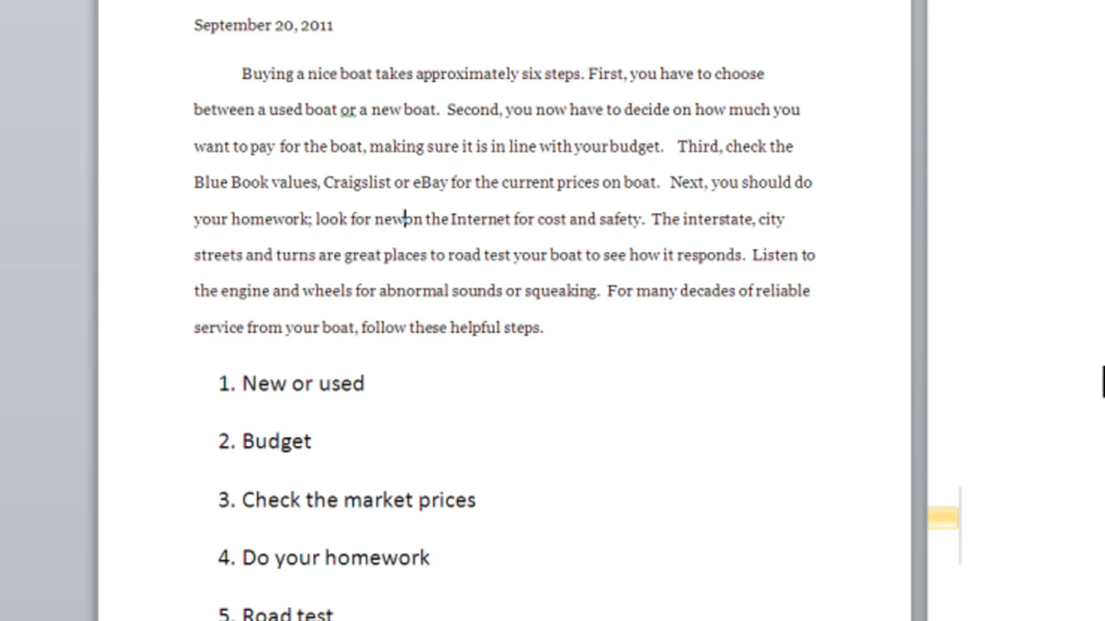
{"action": "type", "text": " boats"}
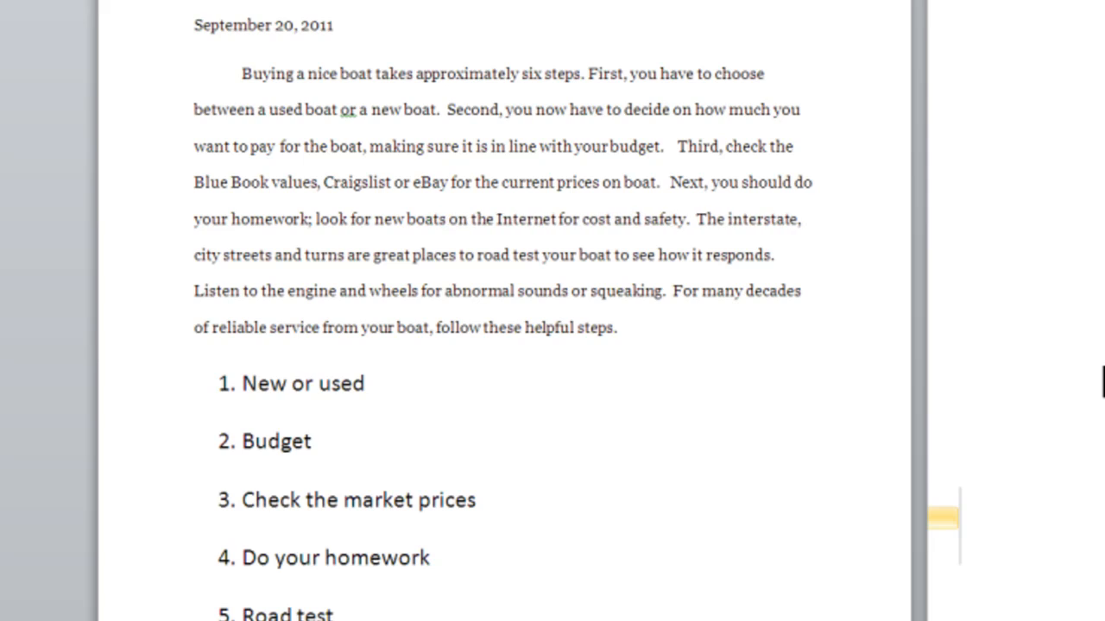
- Insert ", checking them" between "Internet" and "for cost and safety" in the homework sentence
{"action": "key", "text": "Right"}
{"action": "key", "text": "Right"}
{"action": "key", "text": "Right"}
{"action": "key", "text": "Right"}
{"action": "key", "text": "Right"}
{"action": "key", "text": "Right"}
{"action": "key", "text": "Right"}
{"action": "key", "text": "Right"}
{"action": "key", "text": "Right"}
{"action": "key", "text": "Right"}
{"action": "key", "text": "Right"}
{"action": "key", "text": "Right"}
{"action": "key", "text": "Right"}
{"action": "key", "text": "Right"}
{"action": "key", "text": "Right"}
{"action": "key", "text": "Right"}
{"action": "key", "text": "Right"}
{"action": "key", "text": "Right"}
{"action": "key", "text": "Left"}
{"action": "key", "text": "Left"}
{"action": "key", "text": "Left"}
{"action": "type", "text": ", checking t"}
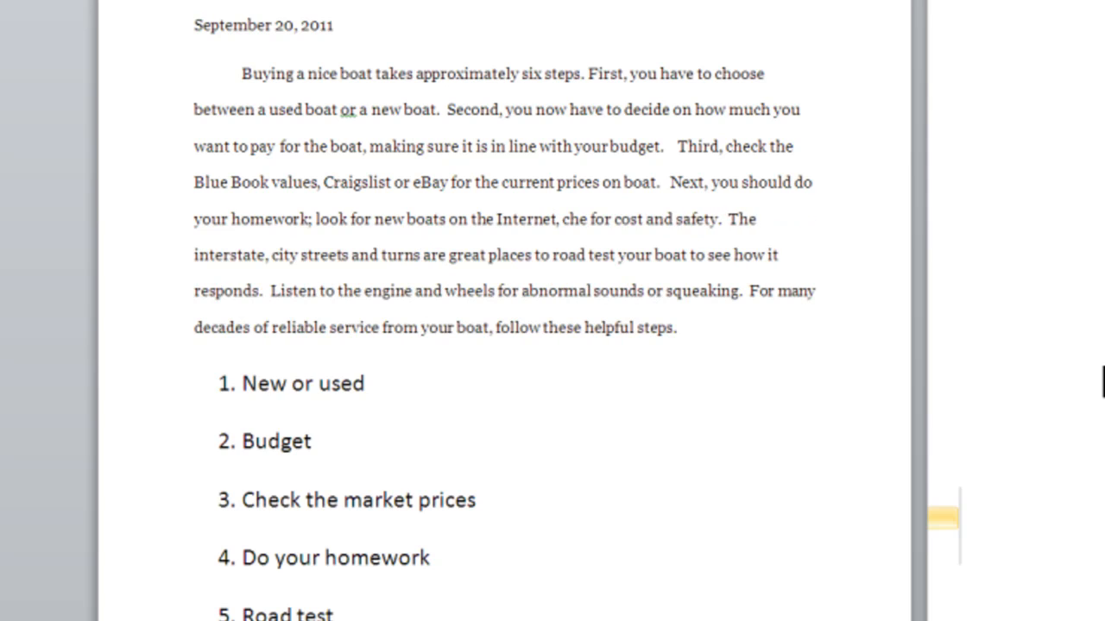
{"action": "type", "text": "hem"}
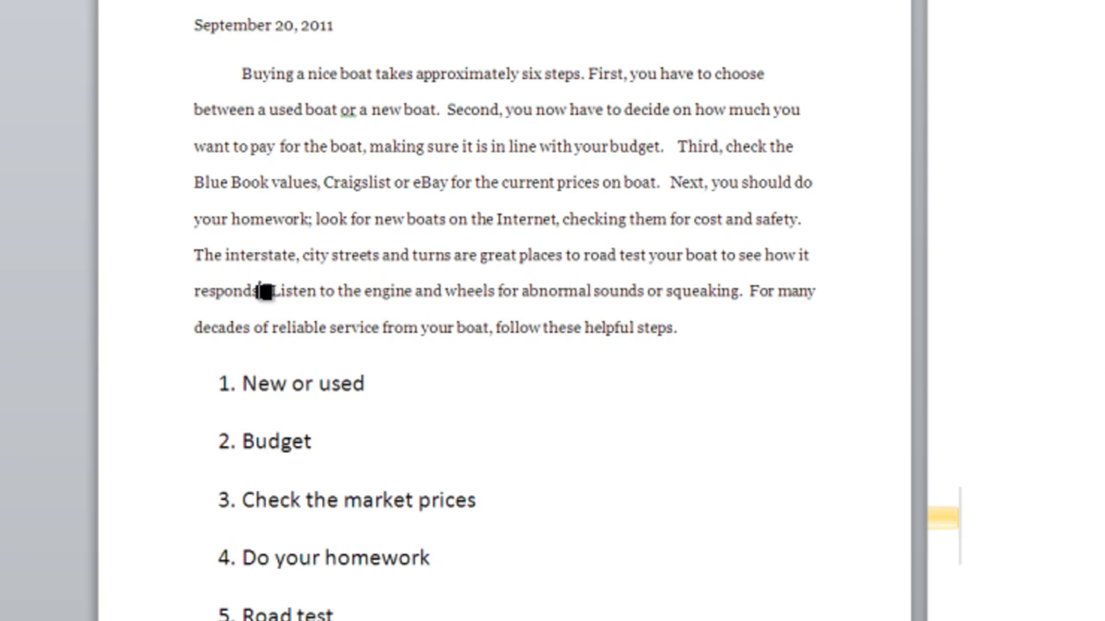
- Replace the sentence about the interstate, city streets and turns with "Road testing a boat isn't always easy,"
{"action": "left_click_drag", "start_coordinate": [259, 291], "coordinate": [205, 272]}
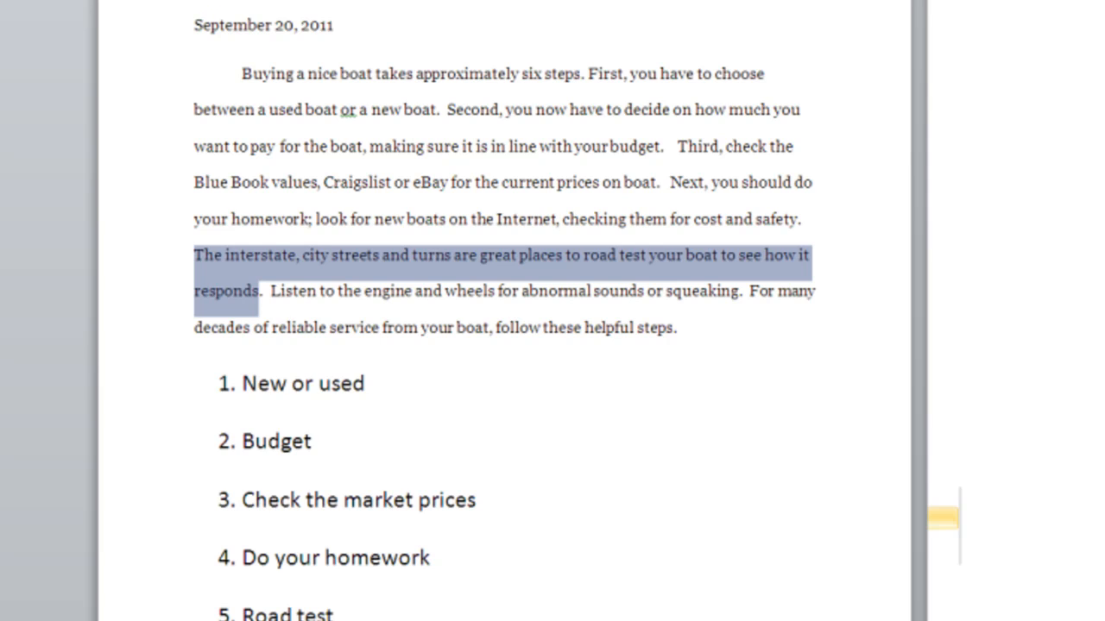
{"action": "type", "text": "Roa"}
{"action": "type", "text": "d testi"}
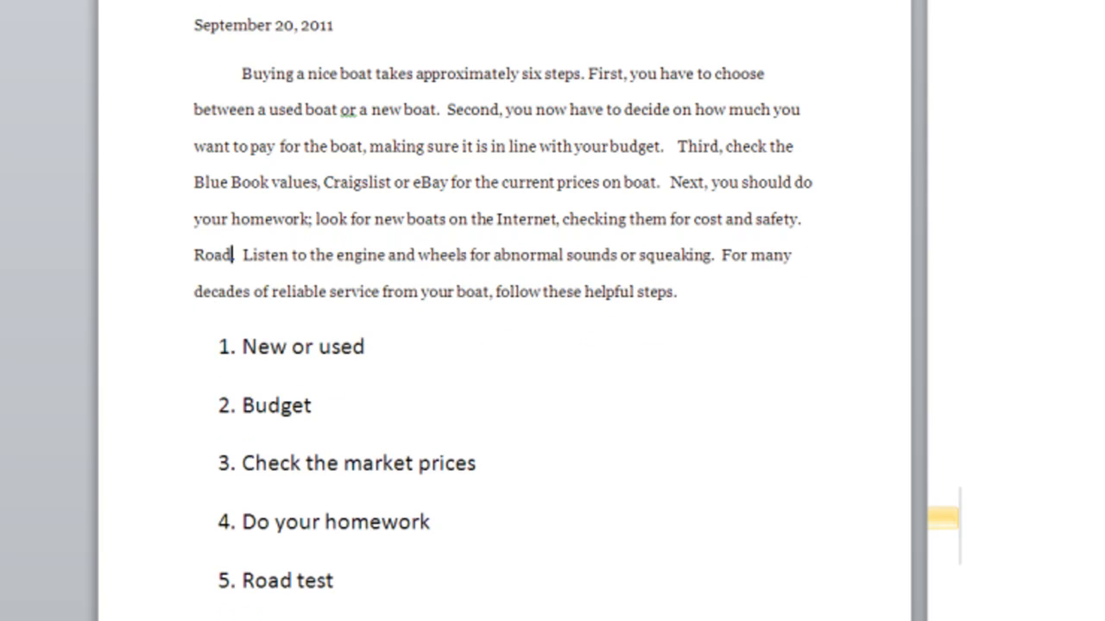
{"action": "type", "text": "ng a boa"}
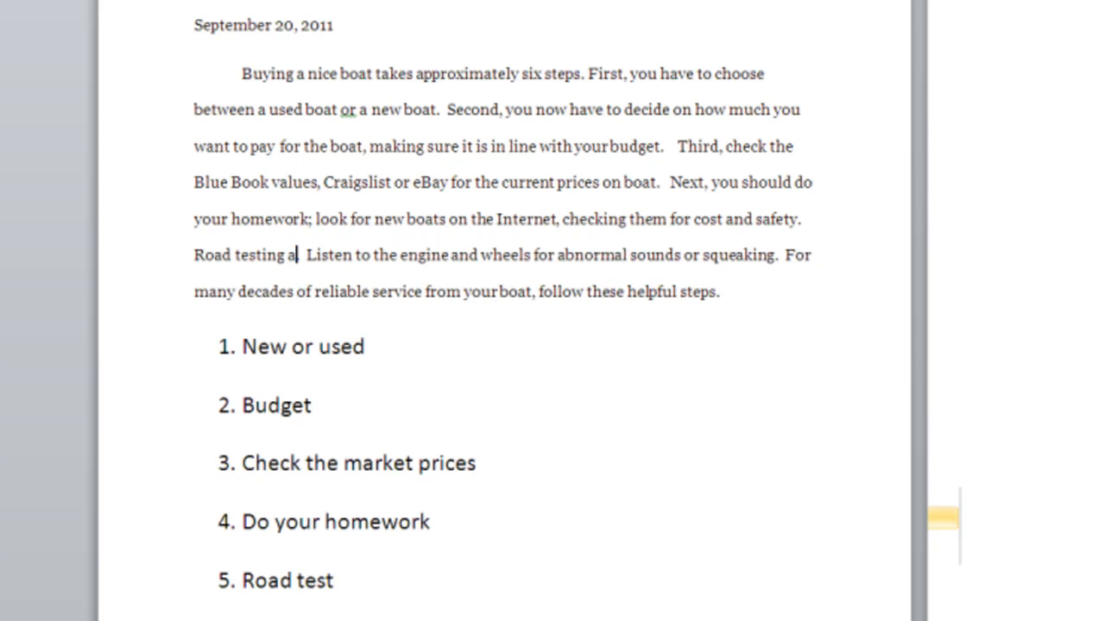
{"action": "type", "text": "t isn't al"}
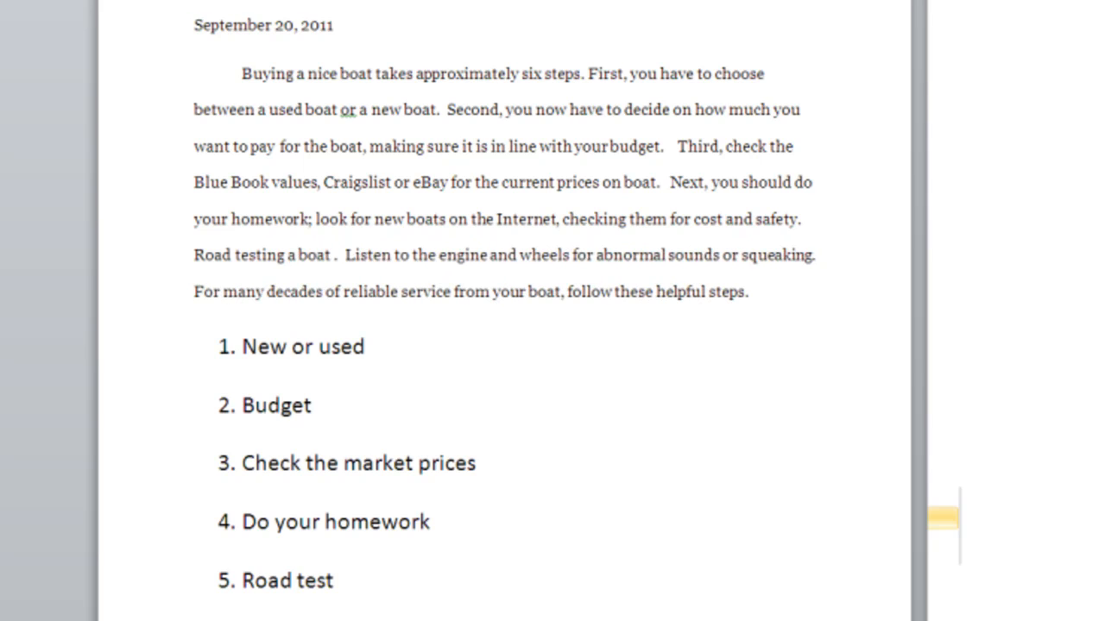
{"action": "type", "text": "ways eas"}
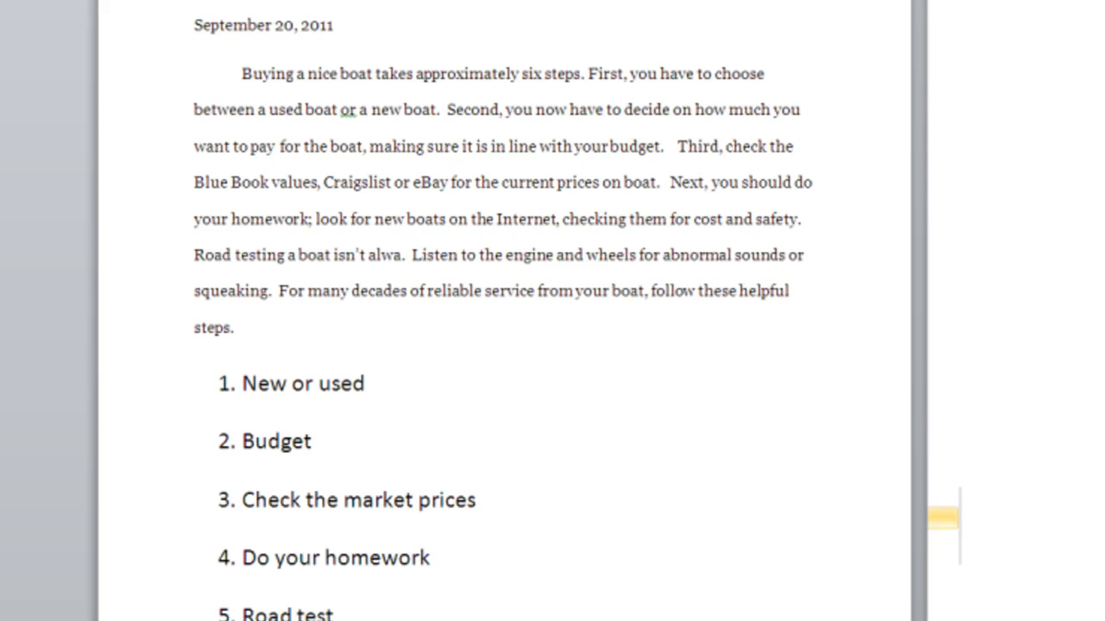
{"action": "type", "text": "y,"}
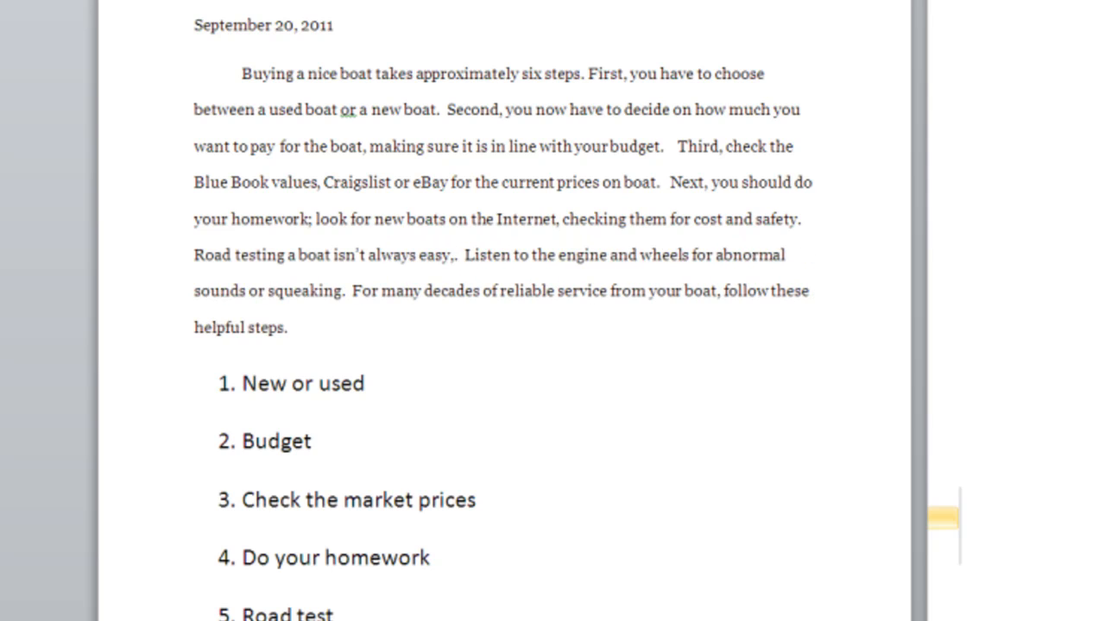
- Continue the road-testing sentence after "easy," with "so try to find a dealer whose location"
{"action": "key", "text": "Delete"}
{"action": "type", "text": "so i"}
{"action": "key", "text": "BackSpace"}
{"action": "type", "text": "try."}
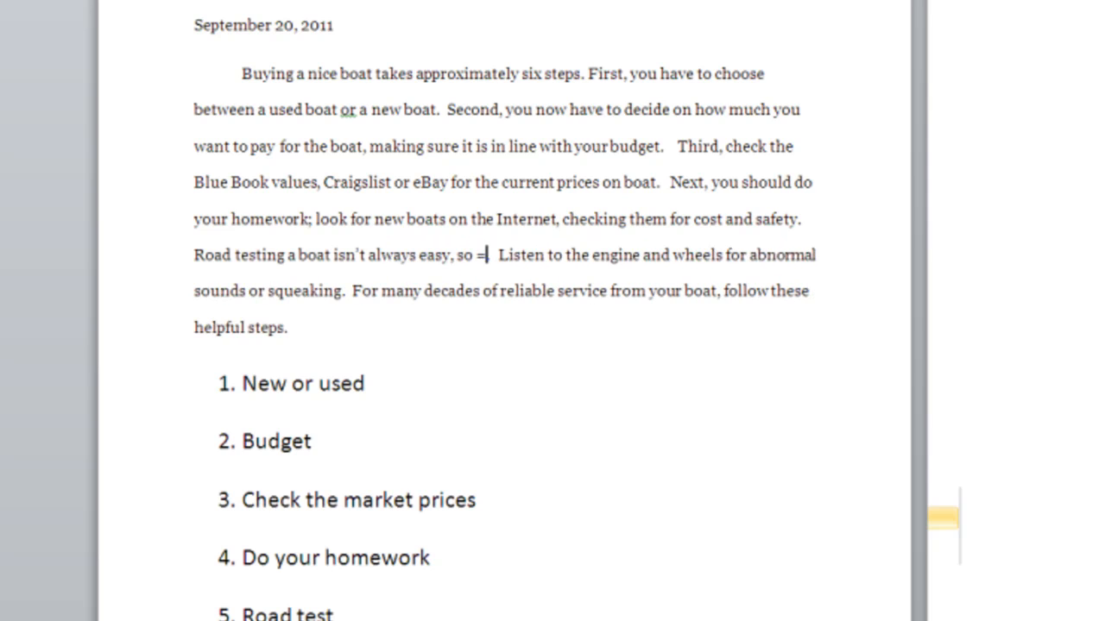
{"action": "type", "text": " to find a"}
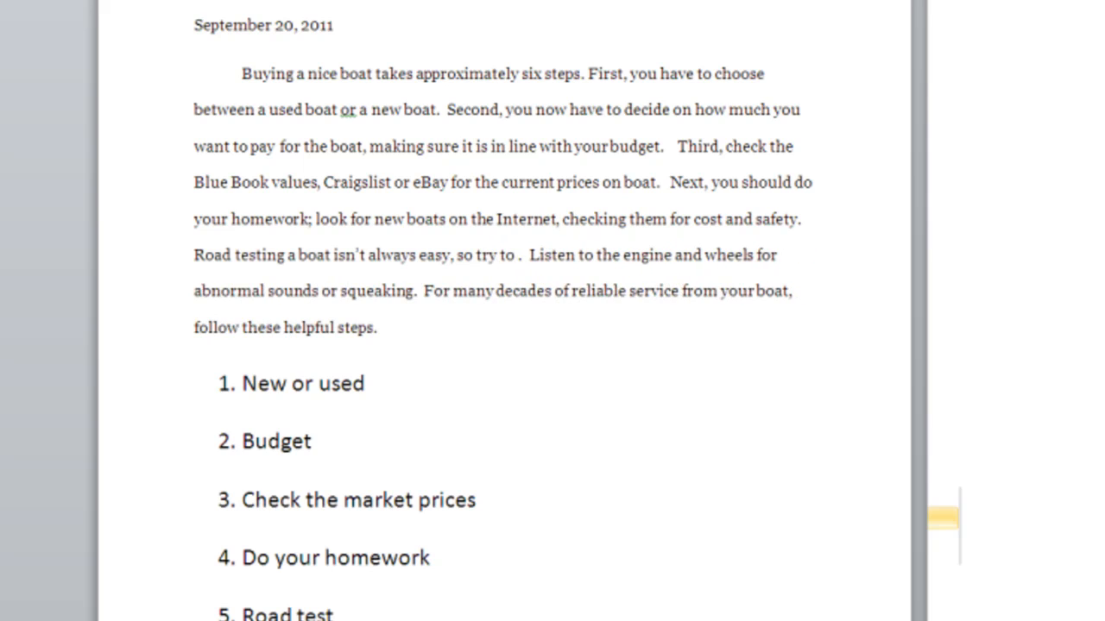
{"action": "type", "text": " dea"}
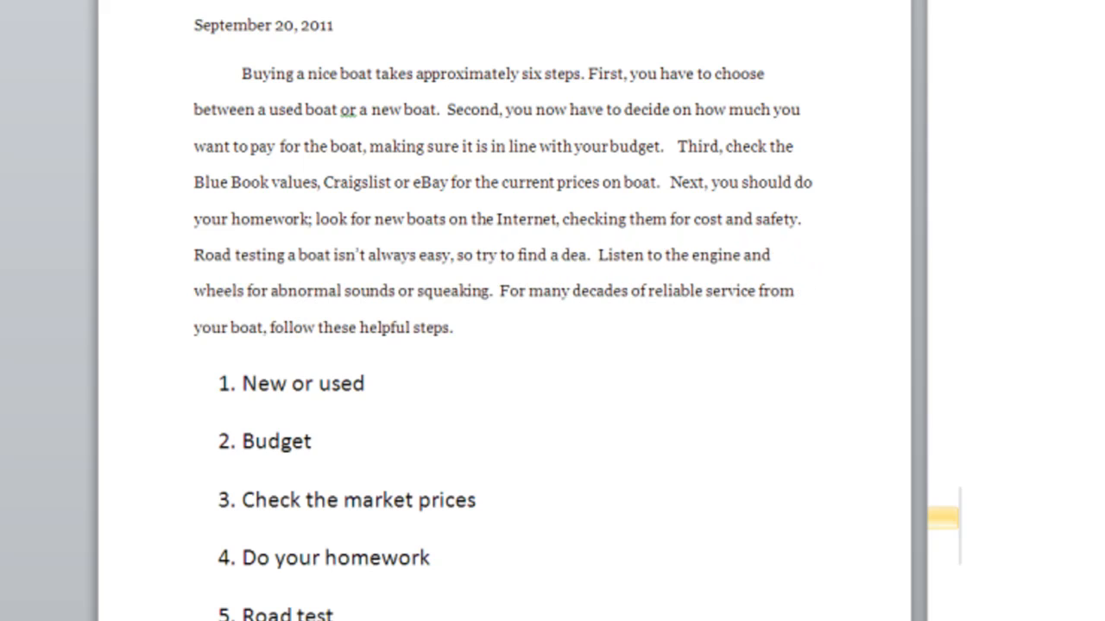
{"action": "type", "text": "ler"}
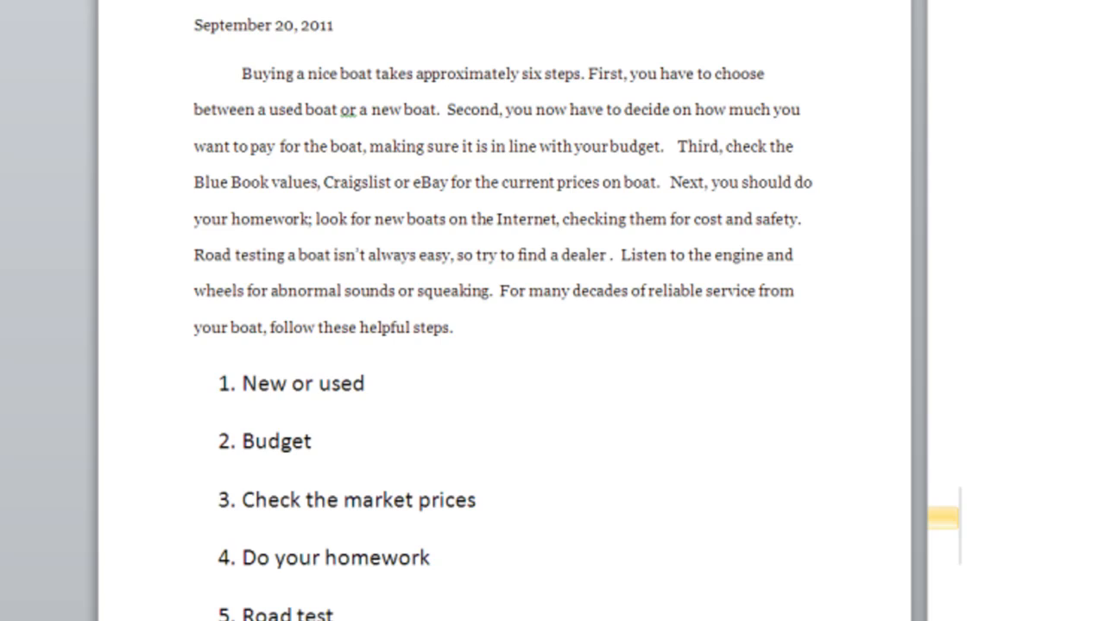
{"action": "type", "text": " who "}
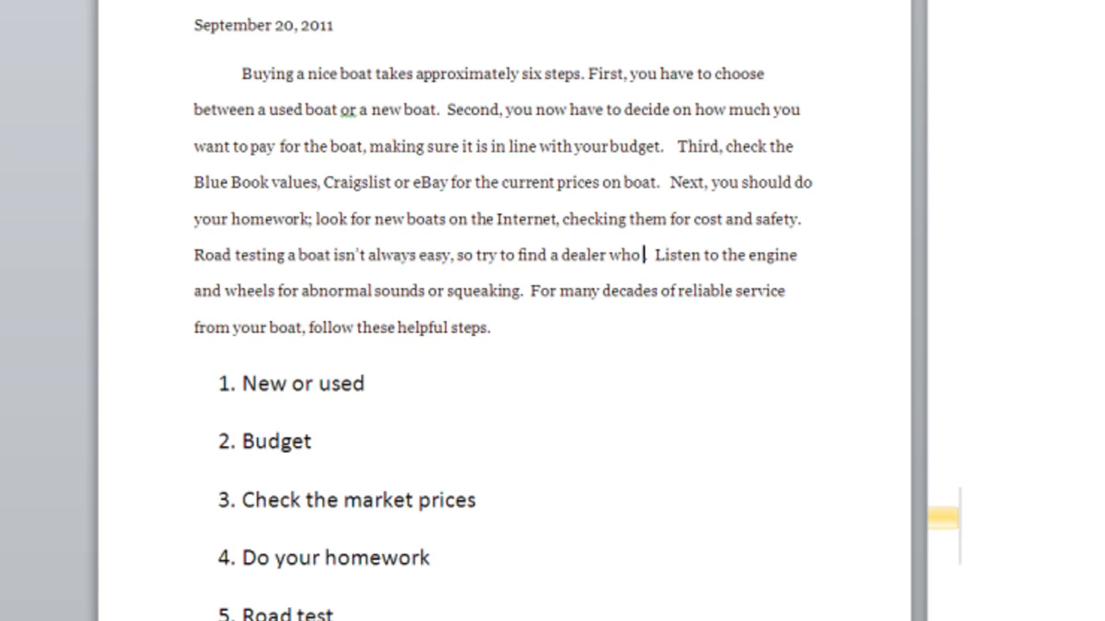
{"action": "type", "text": "se l"}
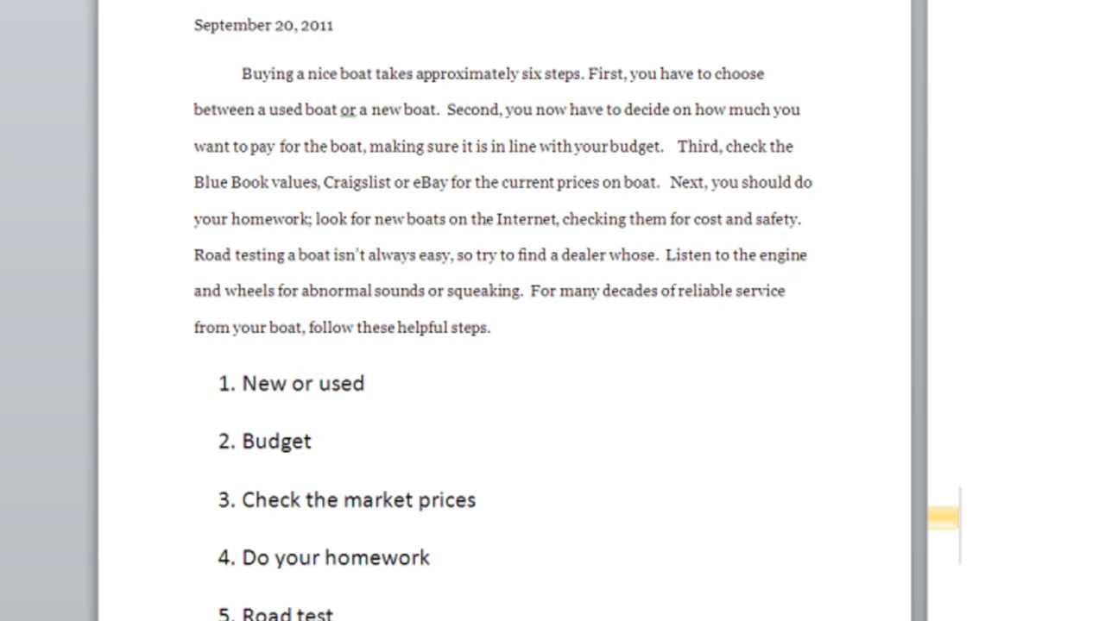
{"action": "type", "text": "ocation"}
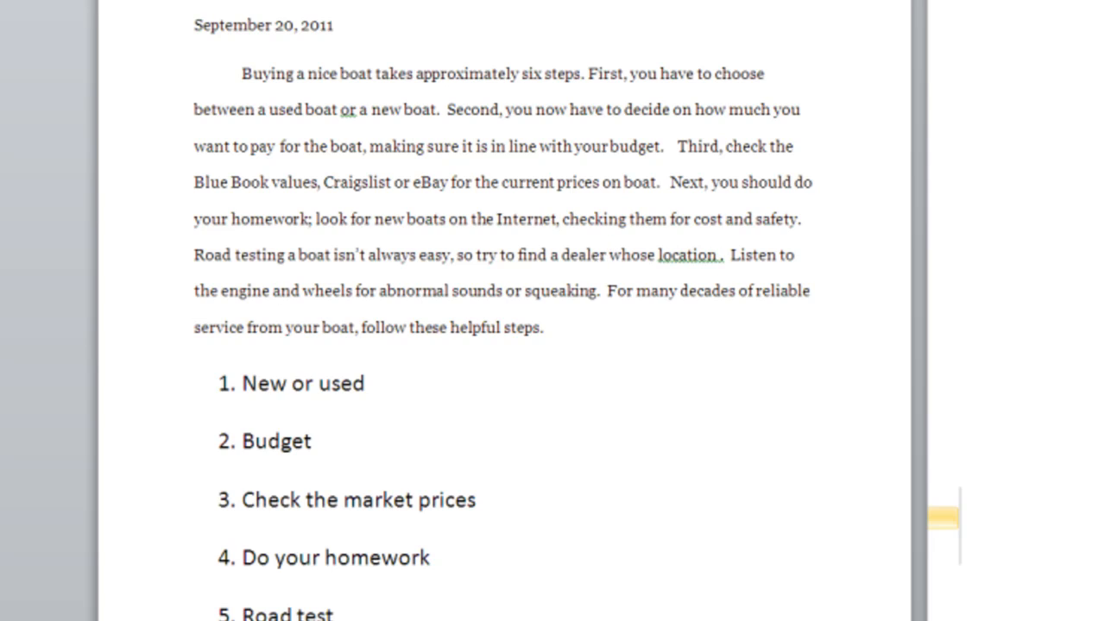
- Insert "or seller" between "dealer" and "whose" in the road-testing sentence
{"action": "left_click", "coordinate": [609, 255]}
{"action": "type", "text": "or s"}
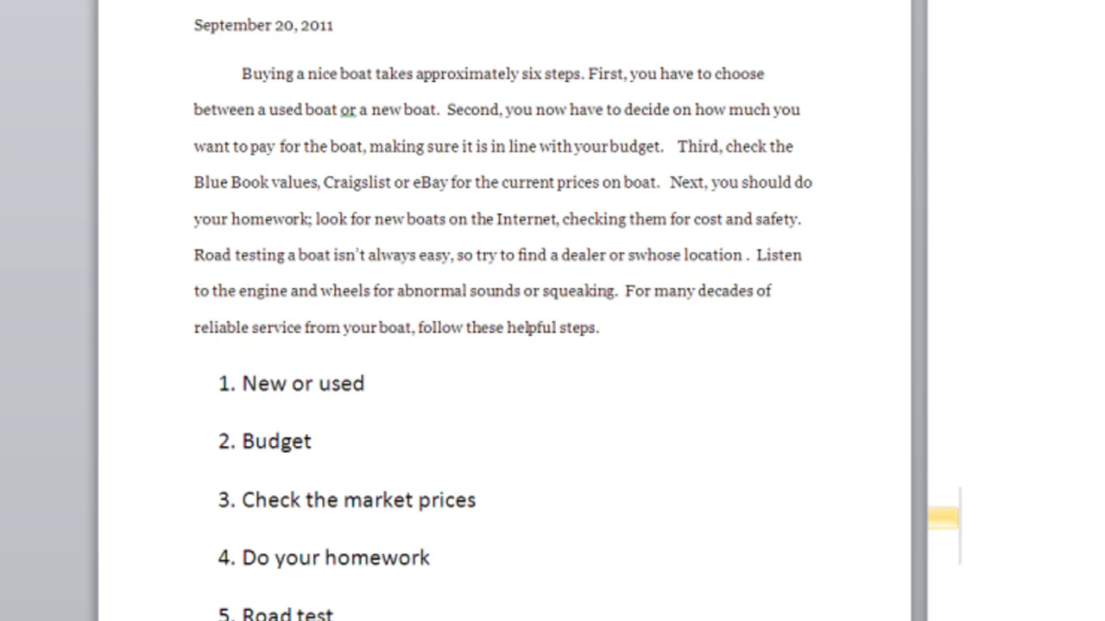
{"action": "type", "text": "eller"}
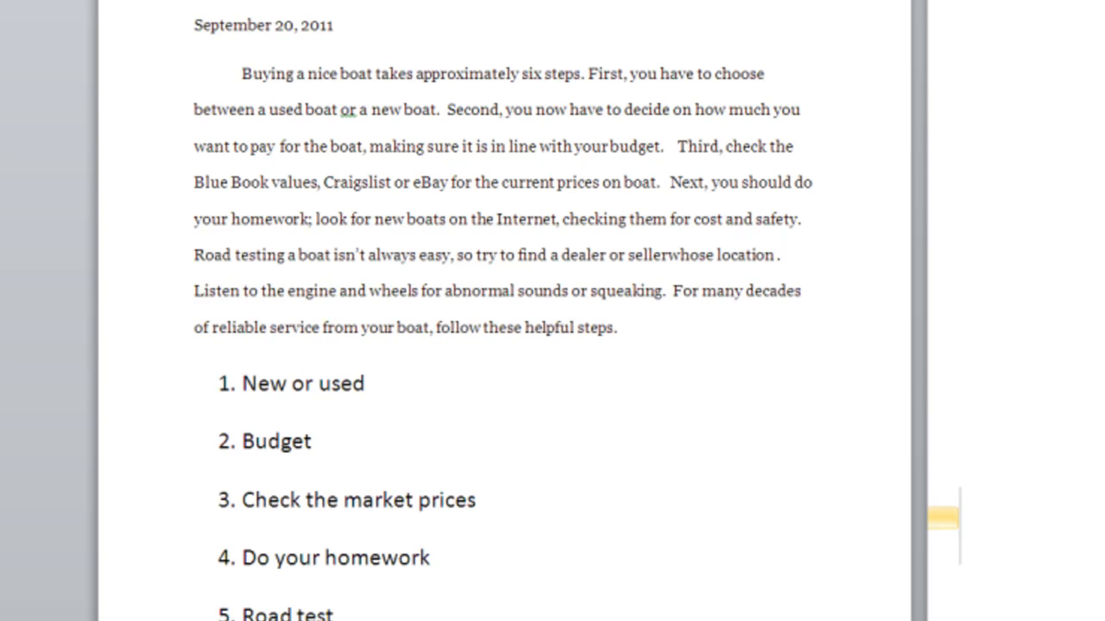
- Insert "boat is already in the water." between "whose" and "location" in the road-testing sentence
{"action": "left_click", "coordinate": [719, 254]}
{"action": "type", "text": "boat is "}
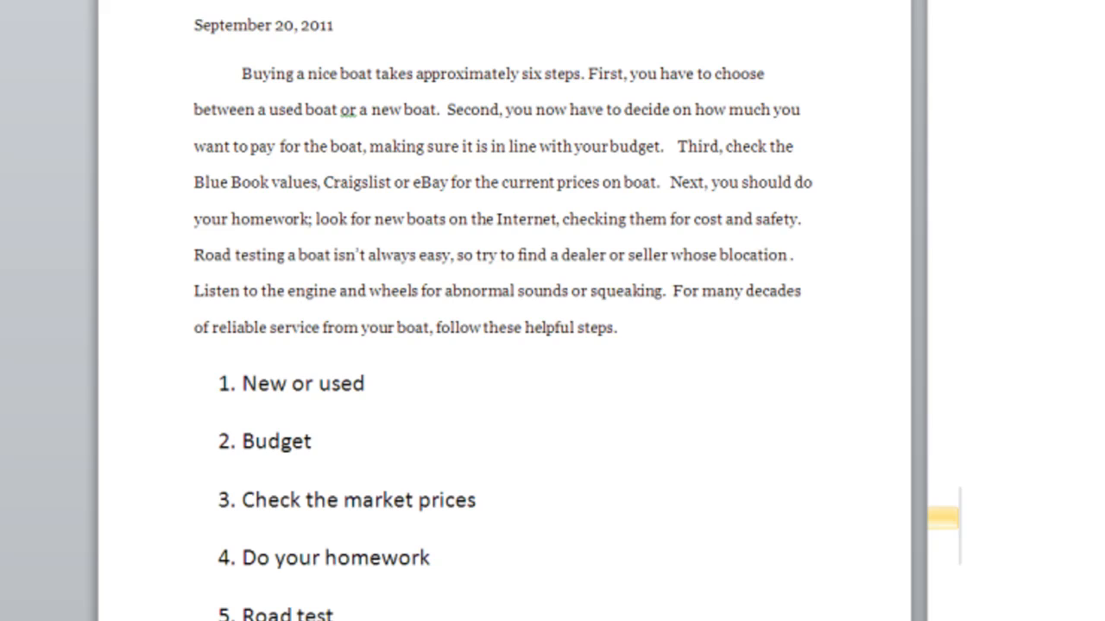
{"action": "type", "text": "alreay"}
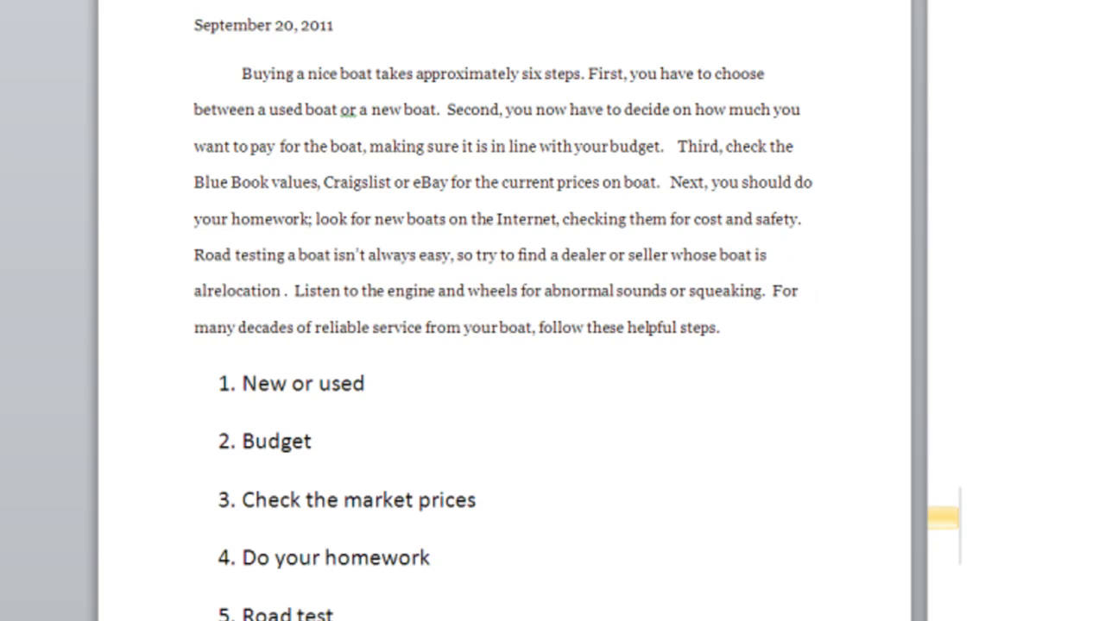
{"action": "key", "text": "BackSpace"}
{"action": "key", "text": "BackSpace"}
{"action": "type", "text": "dy in the "}
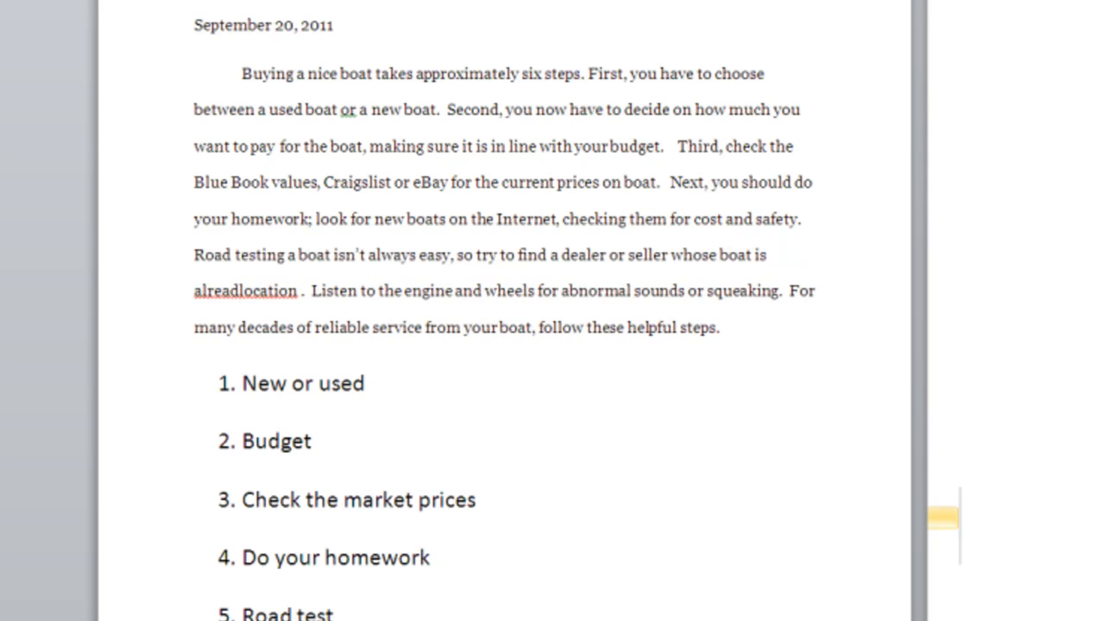
{"action": "type", "text": "water."}
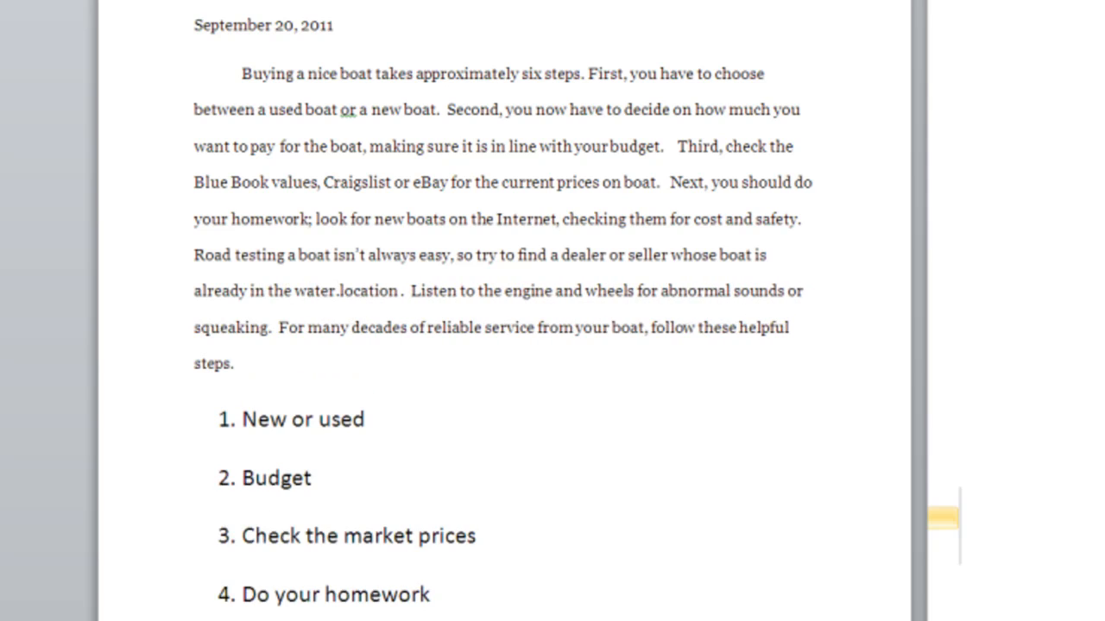
- Delete the leftover word "location" with its extra period and surplus spacing after "already in the water."
{"action": "key", "text": "Delete"}
{"action": "key", "text": "Delete"}
{"action": "key", "text": "Delete"}
{"action": "key", "text": "Delete"}
{"action": "key", "text": "Delete"}
{"action": "key", "text": "Delete"}
{"action": "key", "text": "Delete"}
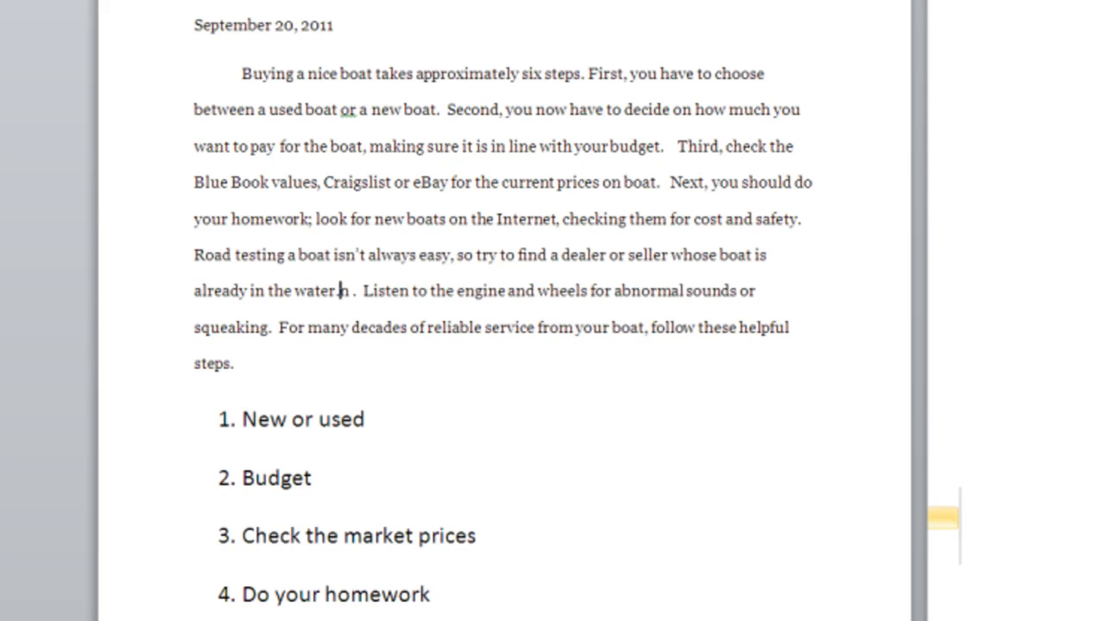
{"action": "key", "text": "Delete"}
{"action": "key", "text": "Delete"}
{"action": "key", "text": "Delete"}
{"action": "key", "text": "Delete"}
{"action": "key", "text": "Delete"}
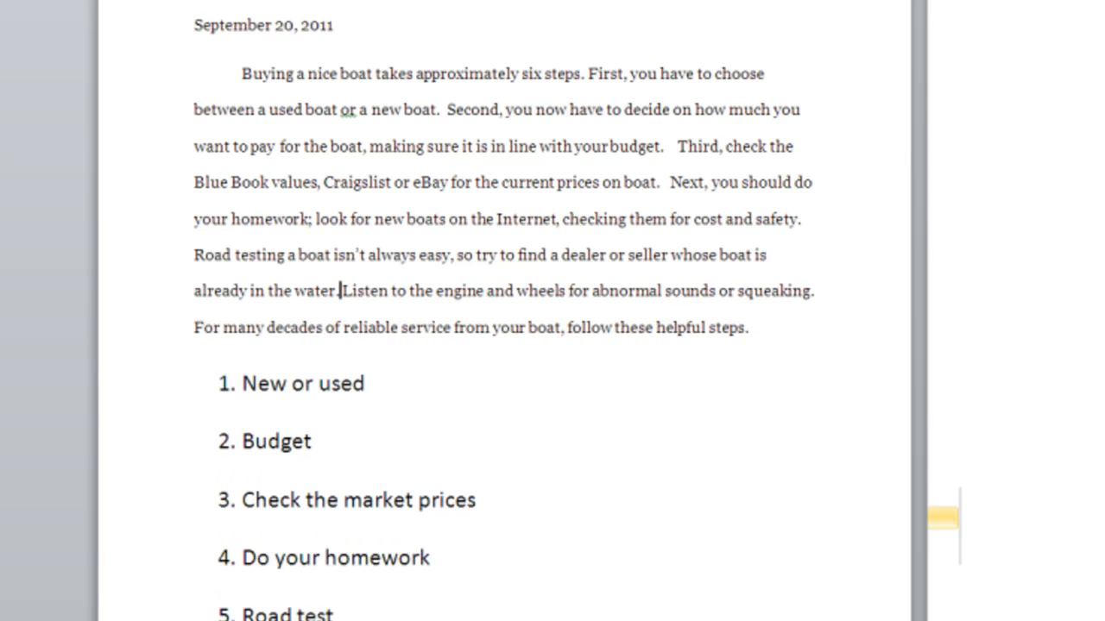
{"action": "key", "text": "Delete"}
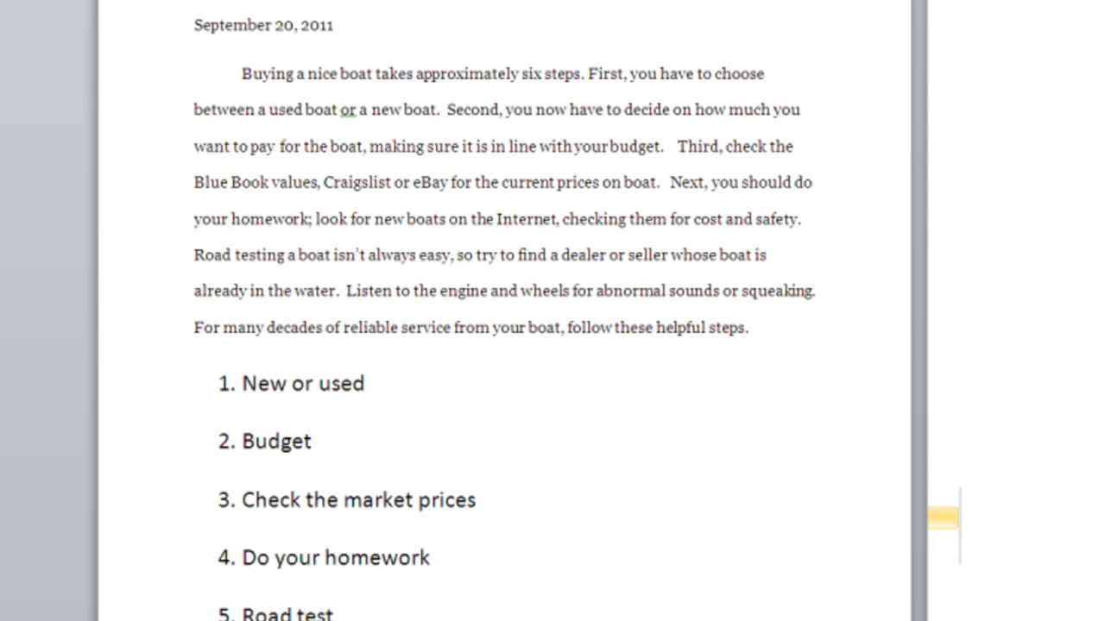
- Start the engine-sounds sentence with "Depending on the type of boat," and change "Listen" to lowercase "listen"
{"action": "type", "text": "Depen"}
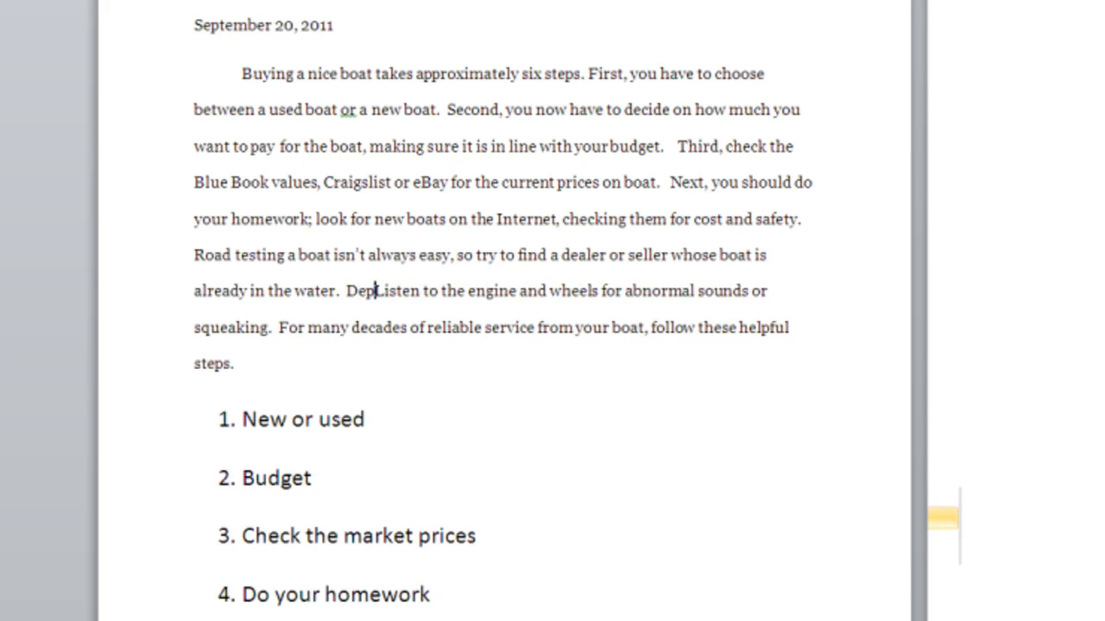
{"action": "type", "text": "ding on the ty"}
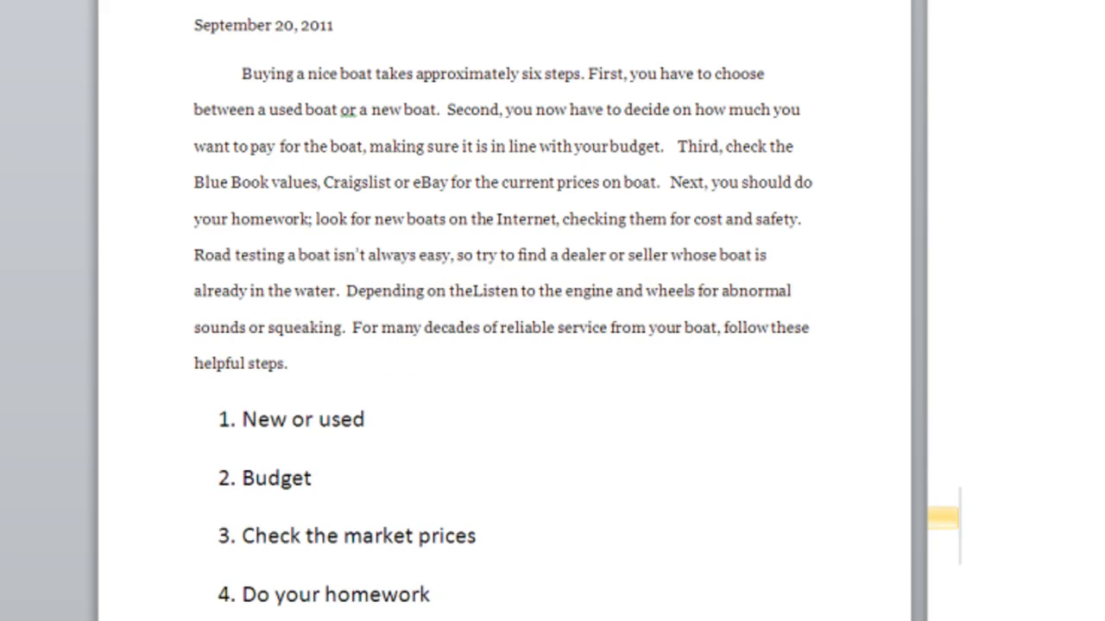
{"action": "type", "text": "pe of "}
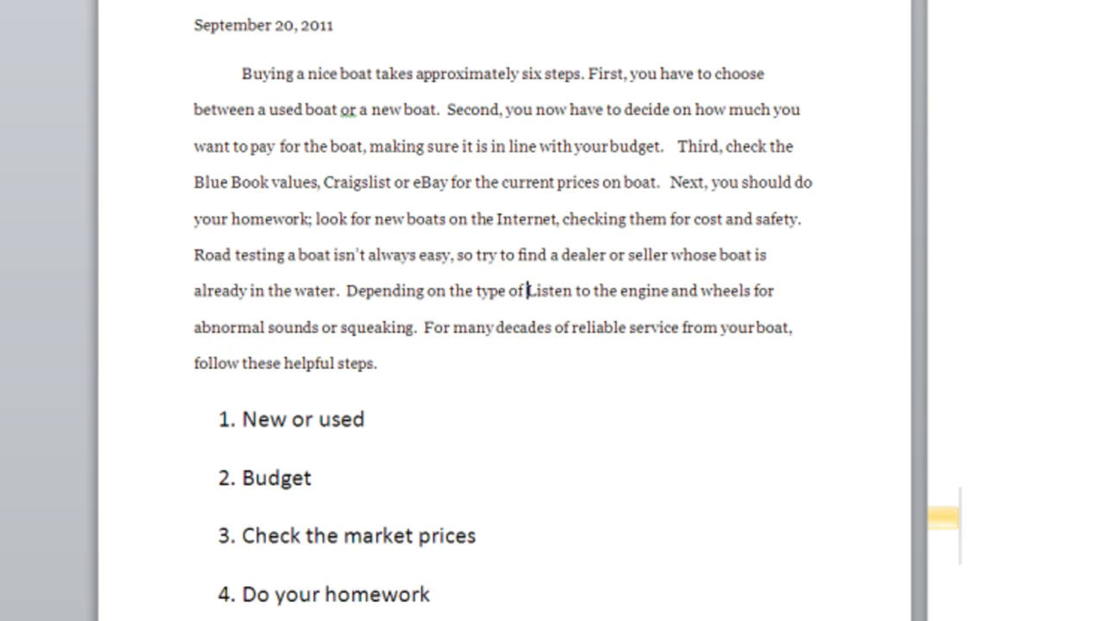
{"action": "type", "text": "boat,"}
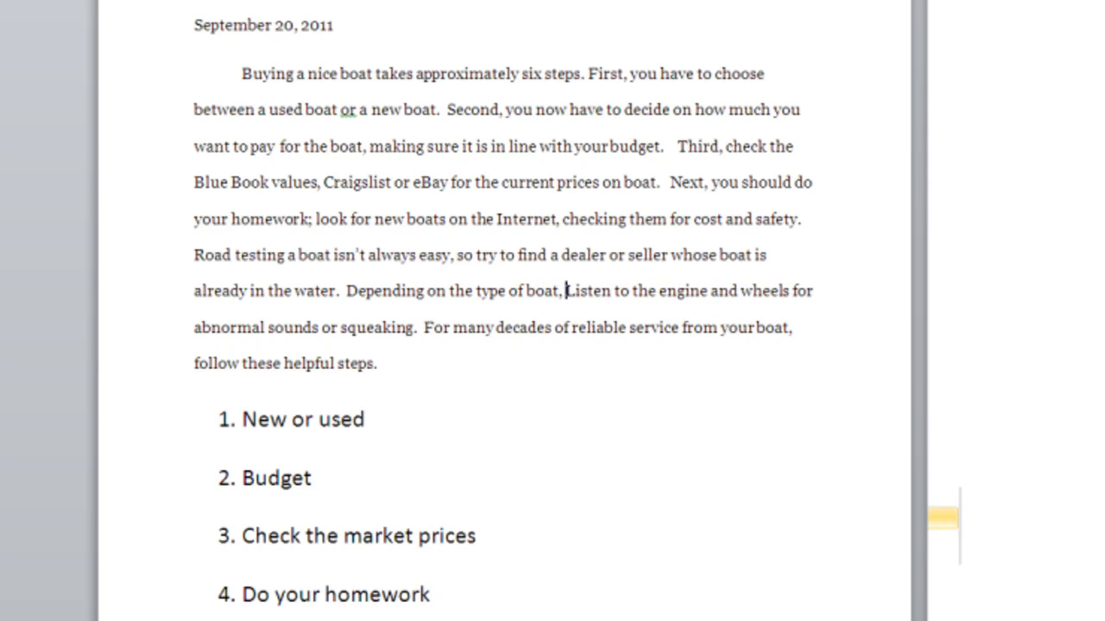
{"action": "key", "text": "Delete"}
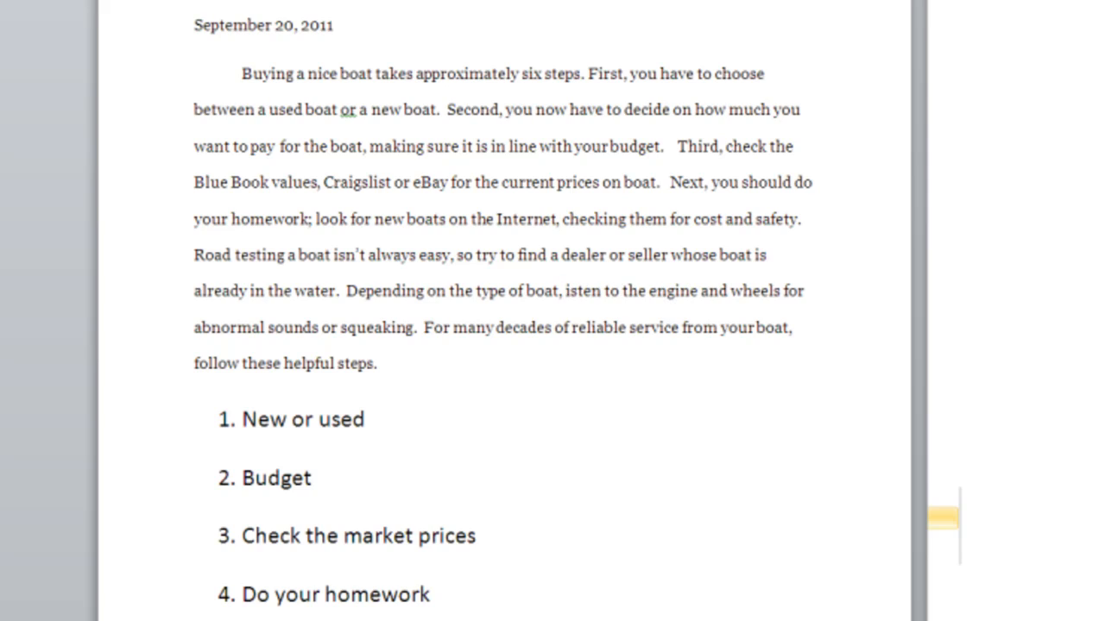
{"action": "type", "text": "l"}
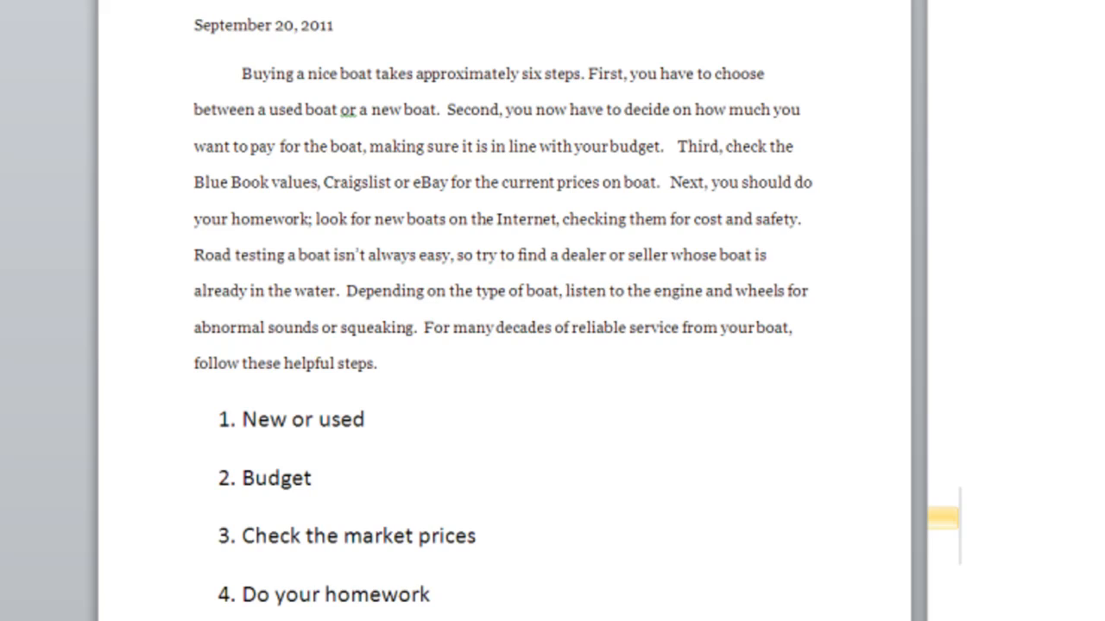
- Insert "or outboard motor" between "engine" and "and wheels" in the listening sentence
{"action": "left_click", "coordinate": [706, 291]}
{"action": "type", "text": "or "}
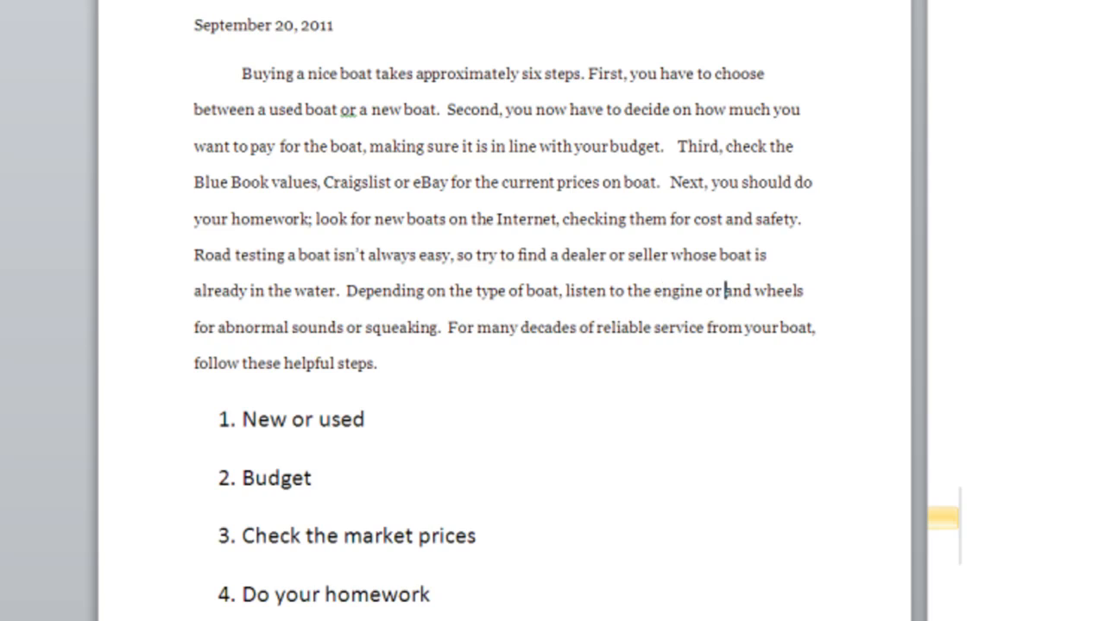
{"action": "type", "text": "outboard "}
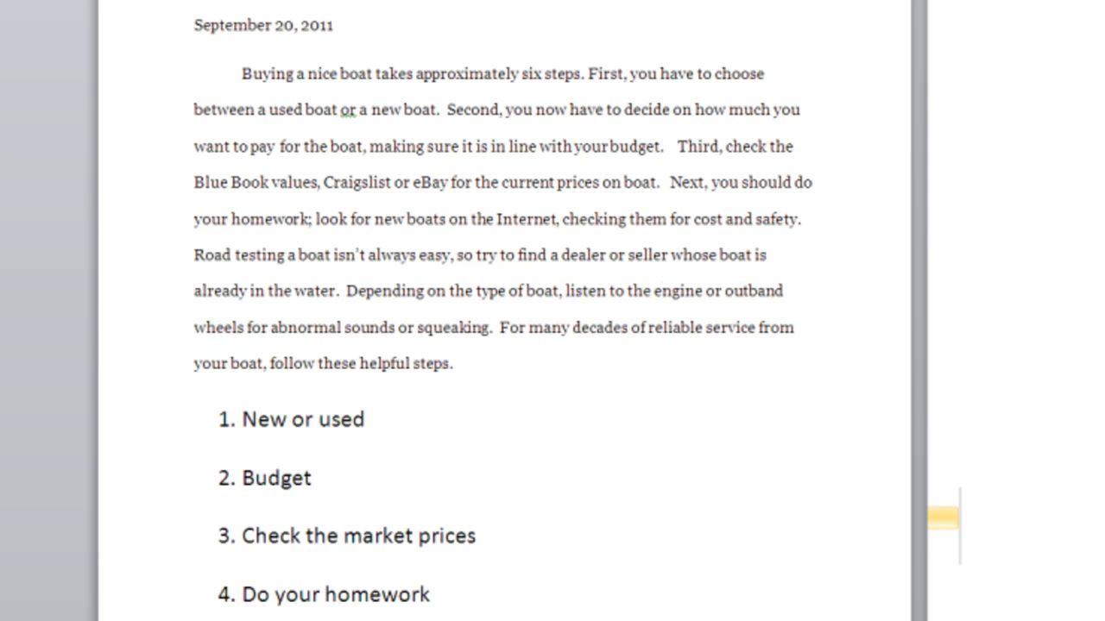
{"action": "type", "text": "motor and"}
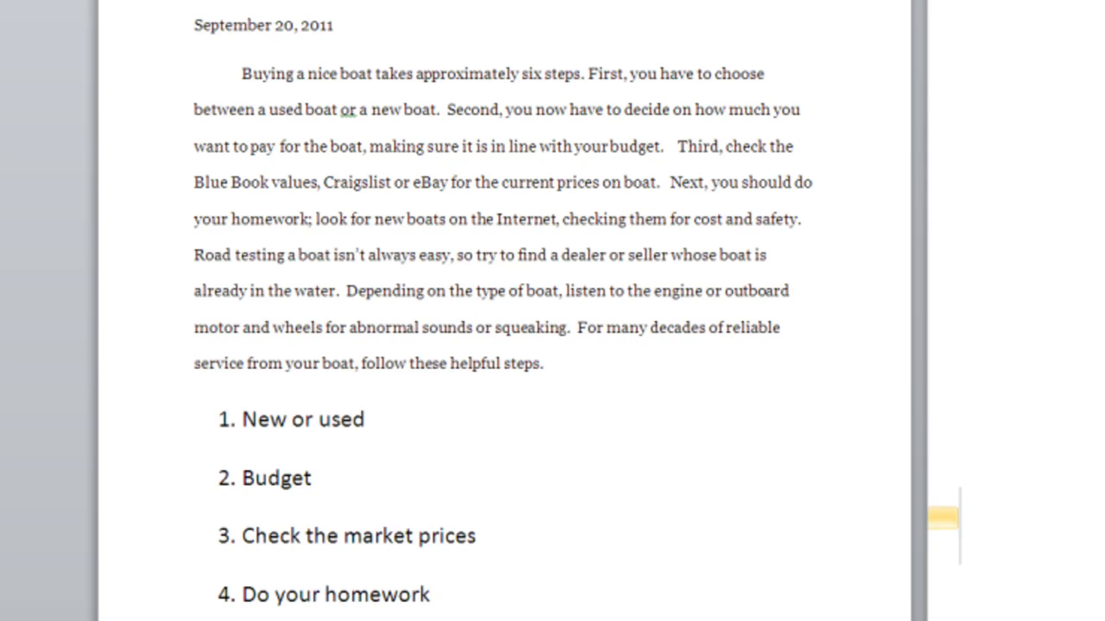
- Replace "and wheels for abnormal" after "outboard motor" with "for strange" in the listening sentence
{"action": "key", "text": "Delete"}
{"action": "key", "text": "Delete"}
{"action": "key", "text": "Delete"}
{"action": "key", "text": "Delete"}
{"action": "key", "text": "Delete"}
{"action": "key", "text": "Delete"}
{"action": "key", "text": "Delete"}
{"action": "key", "text": "Delete"}
{"action": "key", "text": "Delete"}
{"action": "key", "text": "Delete"}
{"action": "key", "text": "Delete"}
{"action": "key", "text": "Delete"}
{"action": "key", "text": "Delete"}
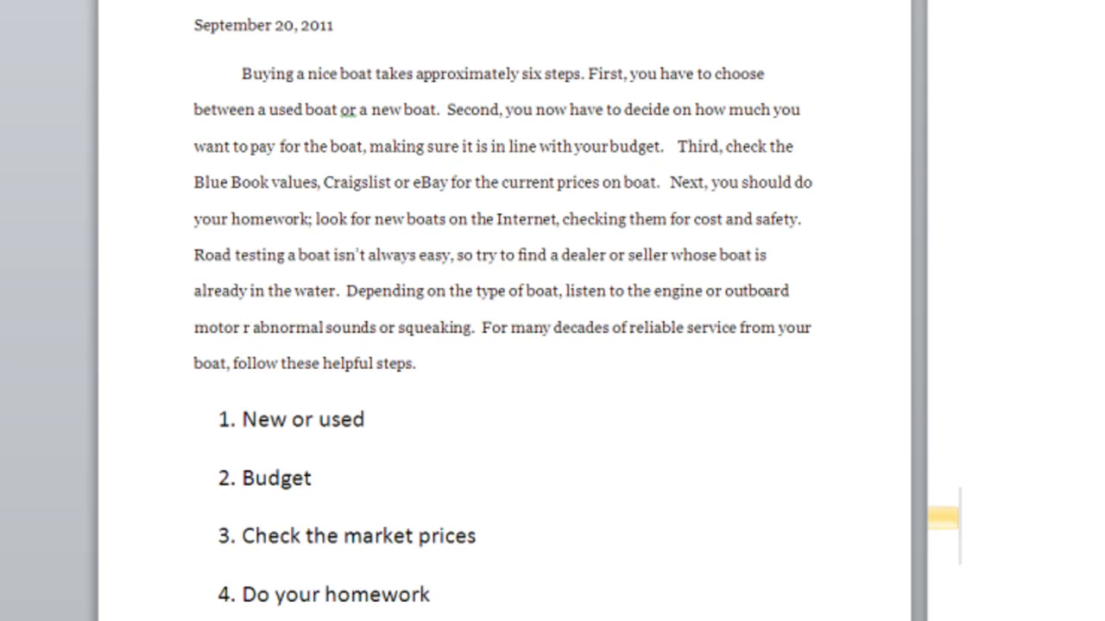
{"action": "key", "text": "Delete"}
{"action": "key", "text": "Delete"}
{"action": "key", "text": "Delete"}
{"action": "key", "text": "Delete"}
{"action": "key", "text": "Delete"}
{"action": "key", "text": "Delete"}
{"action": "key", "text": "Delete"}
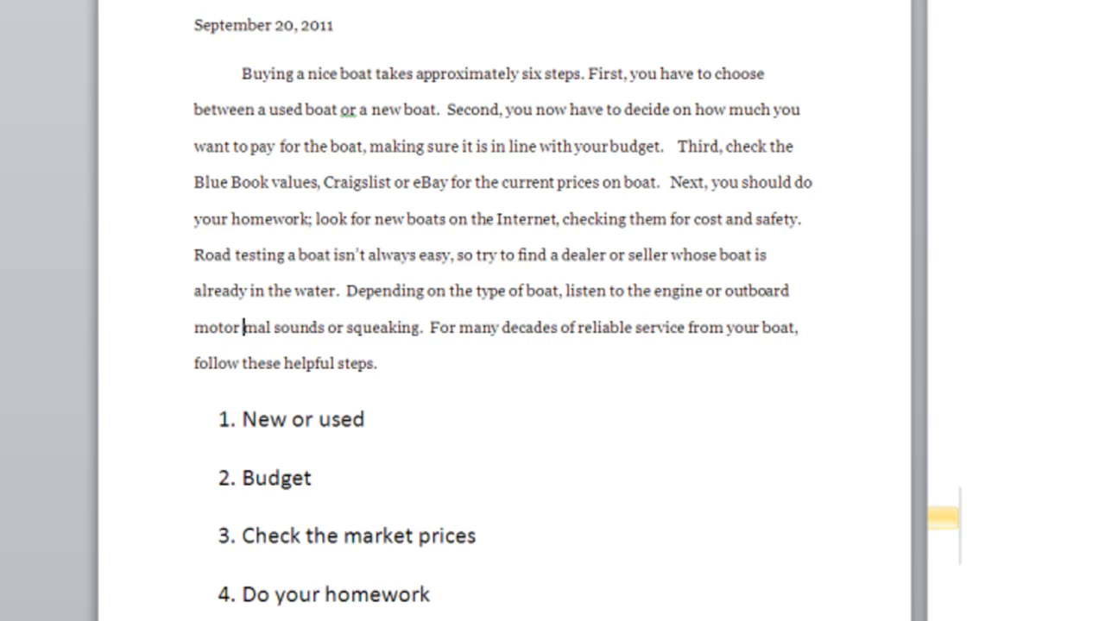
{"action": "key", "text": "Delete"}
{"action": "key", "text": "Delete"}
{"action": "key", "text": "Delete"}
{"action": "key", "text": "Delete"}
{"action": "type", "text": "strange"}
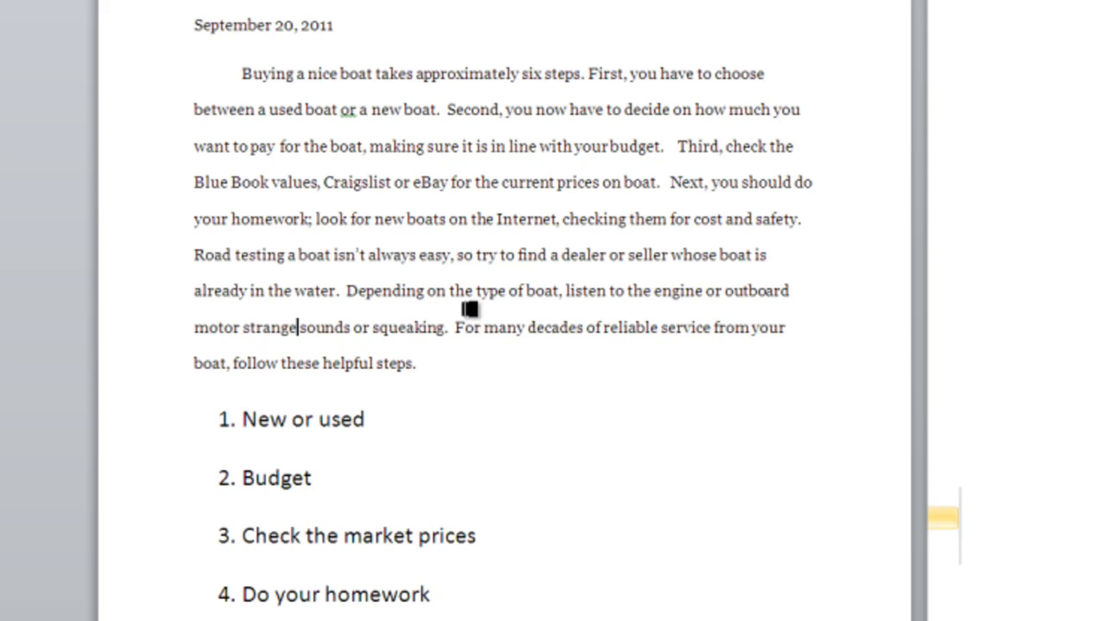
{"action": "left_click", "coordinate": [243, 327]}
{"action": "type", "text": "for"}
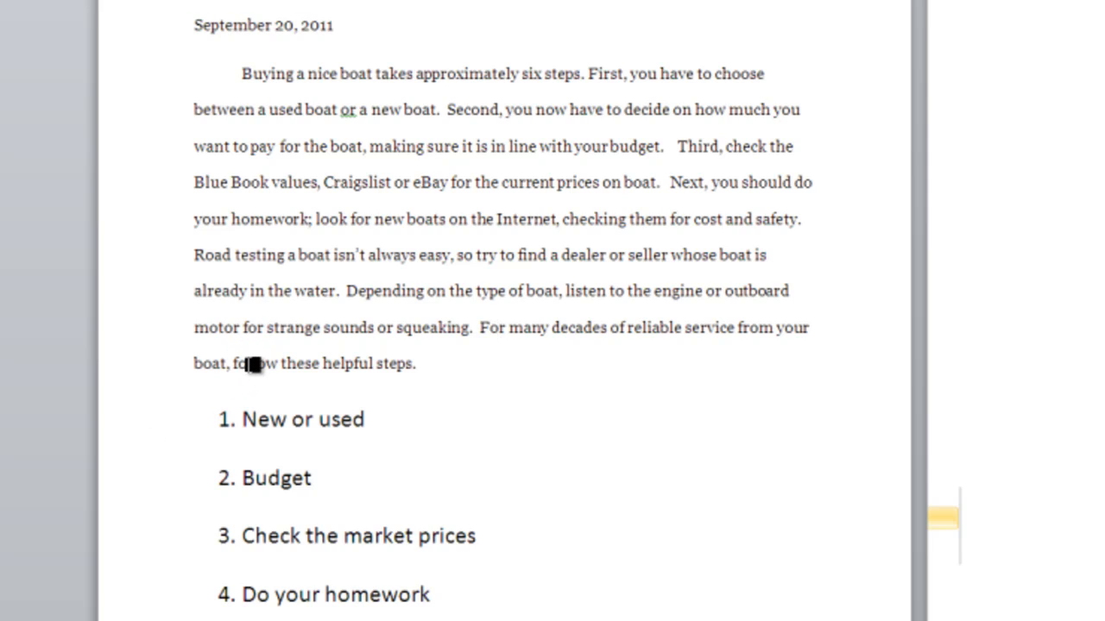
- Move "For many decades of reliable service from your boat" to the end of the closing sentence and delete the leftover comma and space before "follow"
{"action": "left_click_drag", "start_coordinate": [482, 328], "coordinate": [230, 367]}
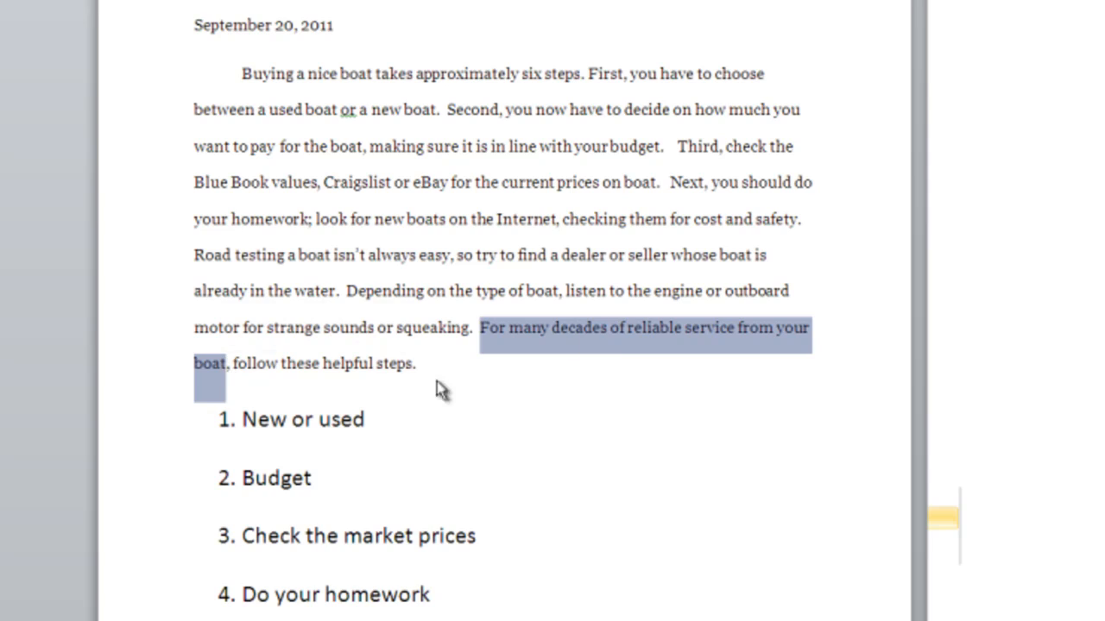
{"action": "left_click_drag", "start_coordinate": [610, 350], "coordinate": [414, 366]}
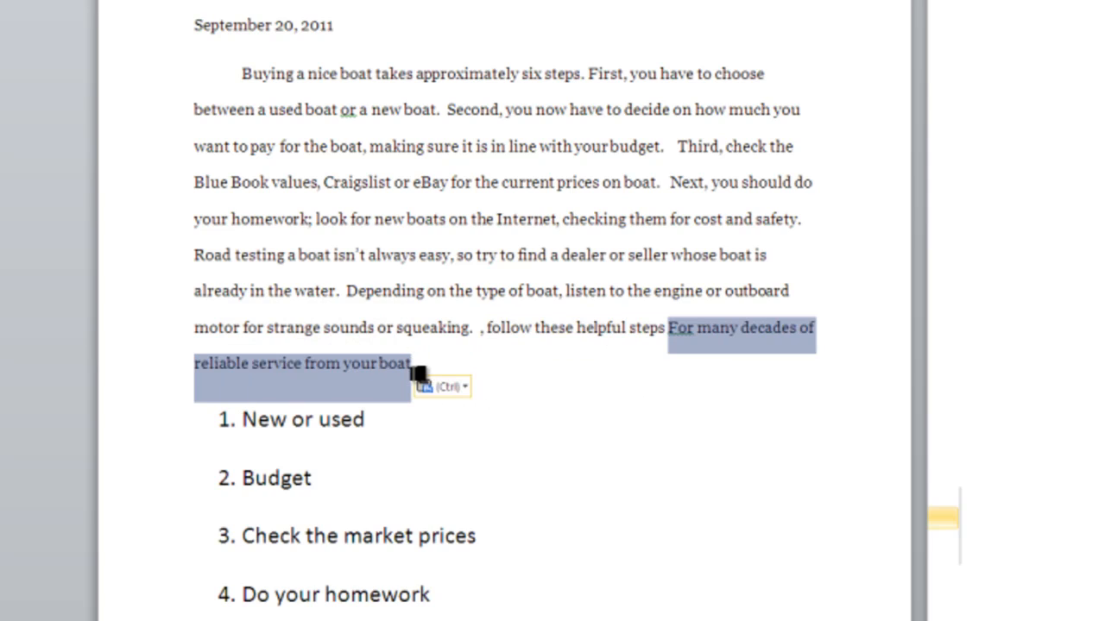
{"action": "left_click", "coordinate": [488, 332]}
{"action": "key", "text": "BackSpace"}
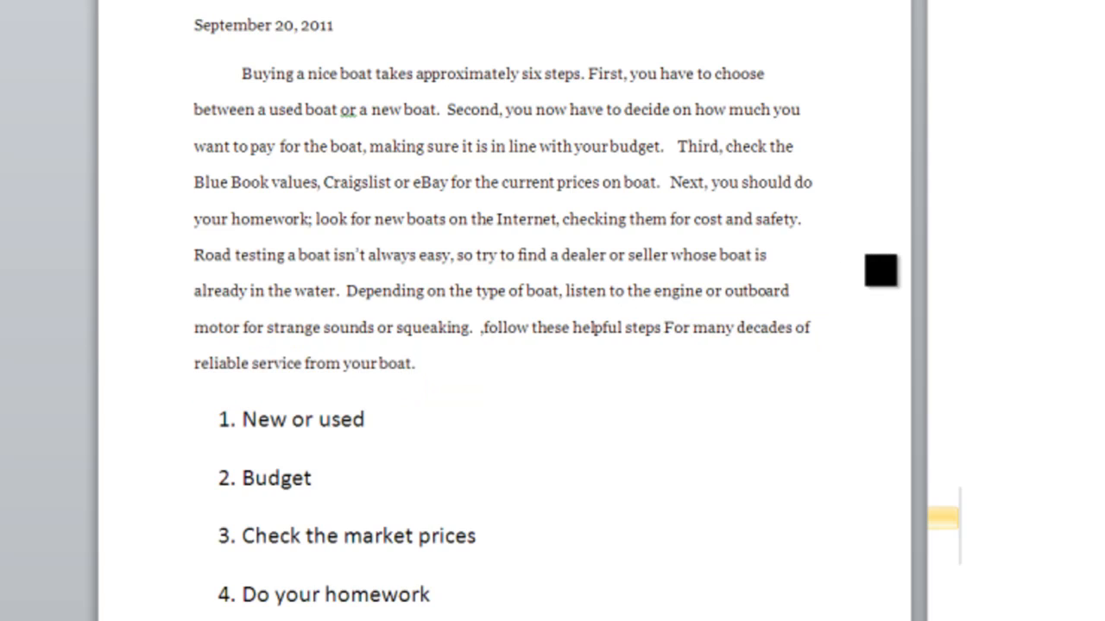
{"action": "key", "text": "BackSpace"}
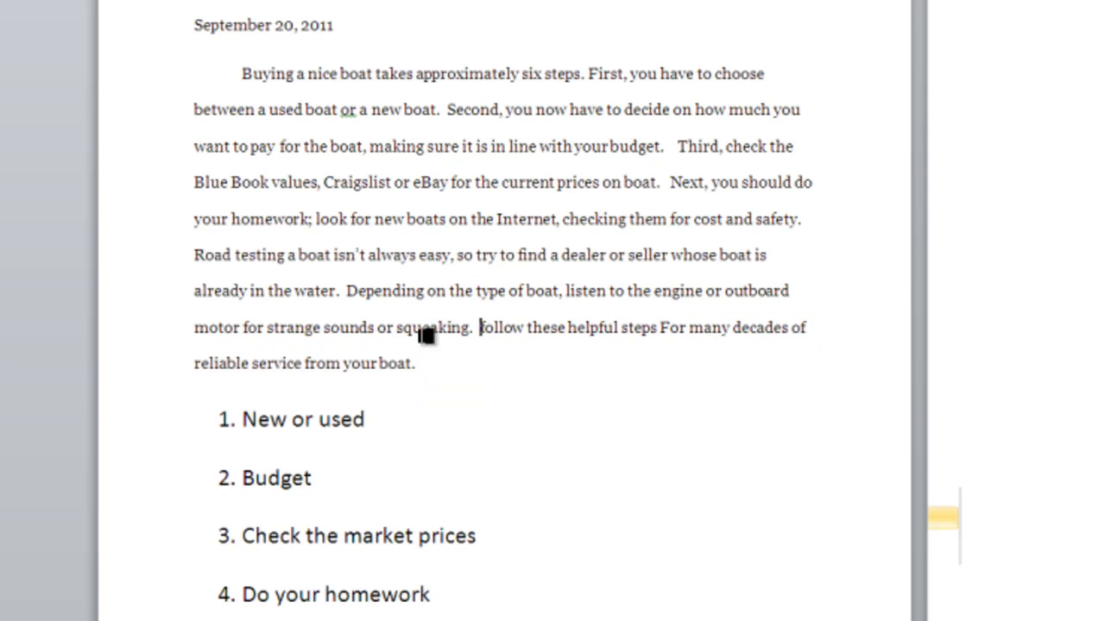
- Capitalize "Follow" at the start of the closing sentence with the grammar suggestion and check the word's synonyms
{"action": "right_click", "coordinate": [517, 328]}
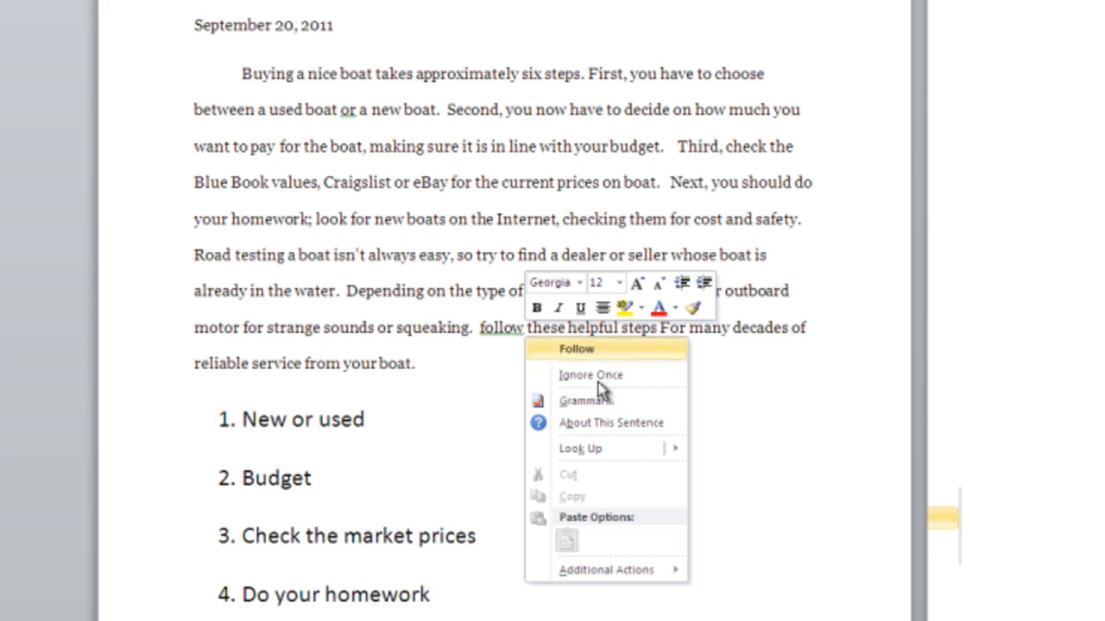
{"action": "left_click", "coordinate": [566, 352]}
{"action": "right_click", "coordinate": [501, 329]}
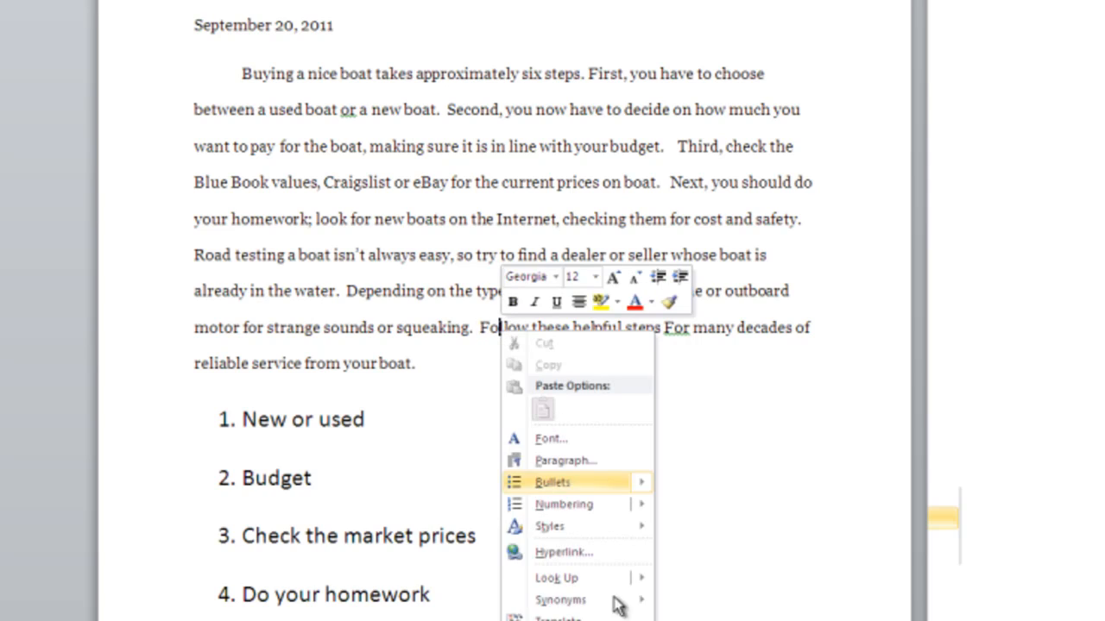
{"action": "mouse_move", "coordinate": [607, 609]}
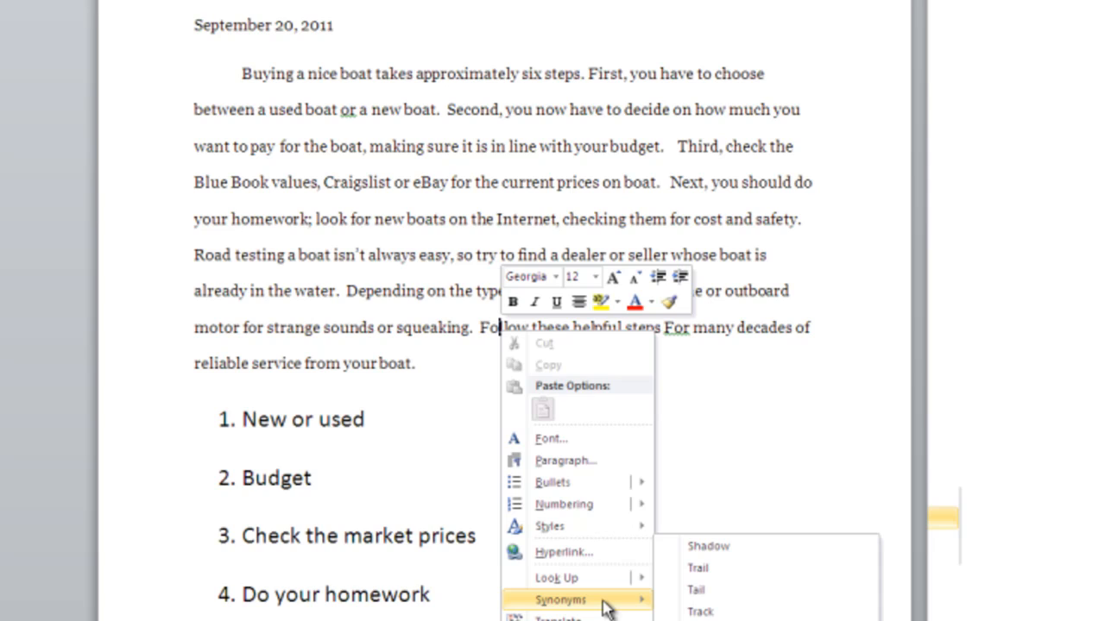
{"action": "left_click", "coordinate": [717, 446]}
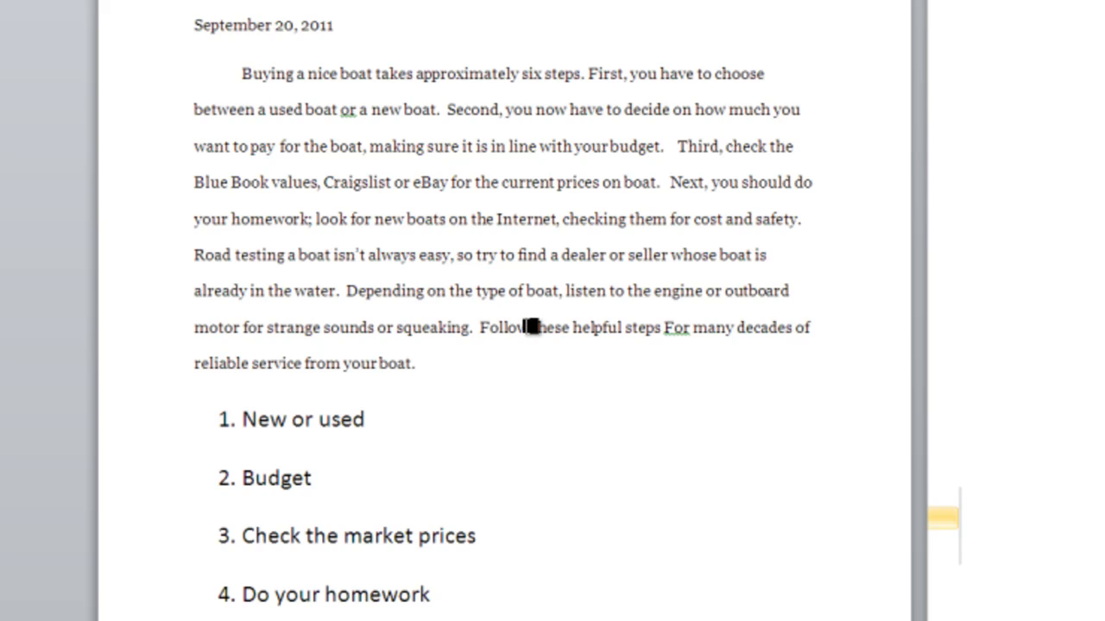
- Change "For" to lowercase "for" after "helpful steps" in the closing sentence
{"action": "left_click", "coordinate": [674, 328]}
{"action": "key", "text": "BackSpace"}
{"action": "type", "text": "f"}
- Start the closing sentence with "Don't forget to" and change "Follow" to lowercase "follow"
{"action": "key", "text": "Left"}
{"action": "key", "text": "Left"}
{"action": "key", "text": "Left"}
{"action": "key", "text": "Left"}
{"action": "key", "text": "Left"}
{"action": "key", "text": "Left"}
{"action": "key", "text": "Left"}
{"action": "key", "text": "Left"}
{"action": "key", "text": "Left"}
{"action": "key", "text": "Left"}
{"action": "key", "text": "Left"}
{"action": "key", "text": "Left"}
{"action": "key", "text": "Left"}
{"action": "key", "text": "Left"}
{"action": "key", "text": "Left"}
{"action": "key", "text": "Left"}
{"action": "key", "text": "Left"}
{"action": "key", "text": "Left"}
{"action": "key", "text": "Left"}
{"action": "key", "text": "Left"}
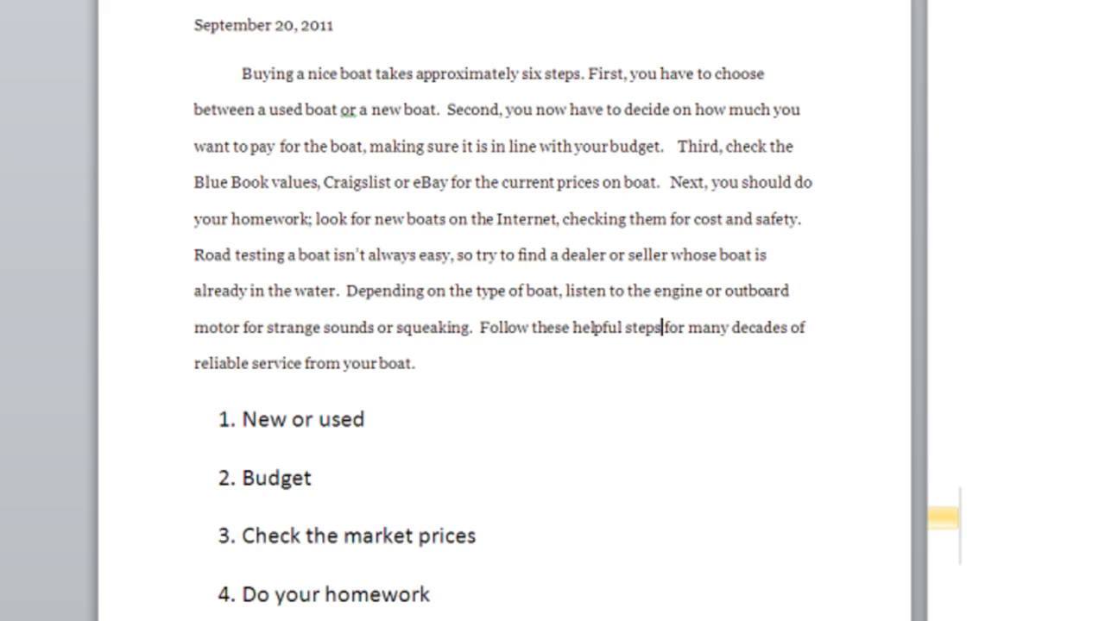
{"action": "key", "text": "Left"}
{"action": "key", "text": "Left"}
{"action": "key", "text": "Left"}
{"action": "key", "text": "Left"}
{"action": "key", "text": "Left"}
{"action": "key", "text": "Left"}
{"action": "key", "text": "Left"}
{"action": "key", "text": "Up"}
{"action": "key", "text": "Up"}
{"action": "key", "text": "Down"}
{"action": "key", "text": "Down"}
{"action": "key", "text": "Down"}
{"action": "key", "text": "Up"}
{"action": "type", "text": "Don't for"}
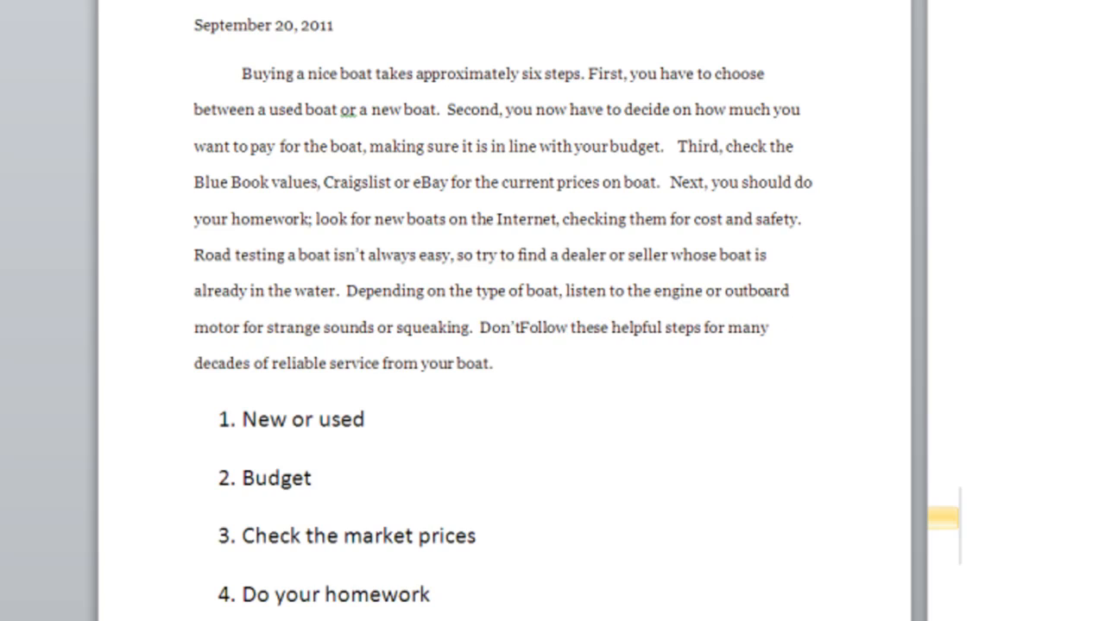
{"action": "type", "text": "get to"}
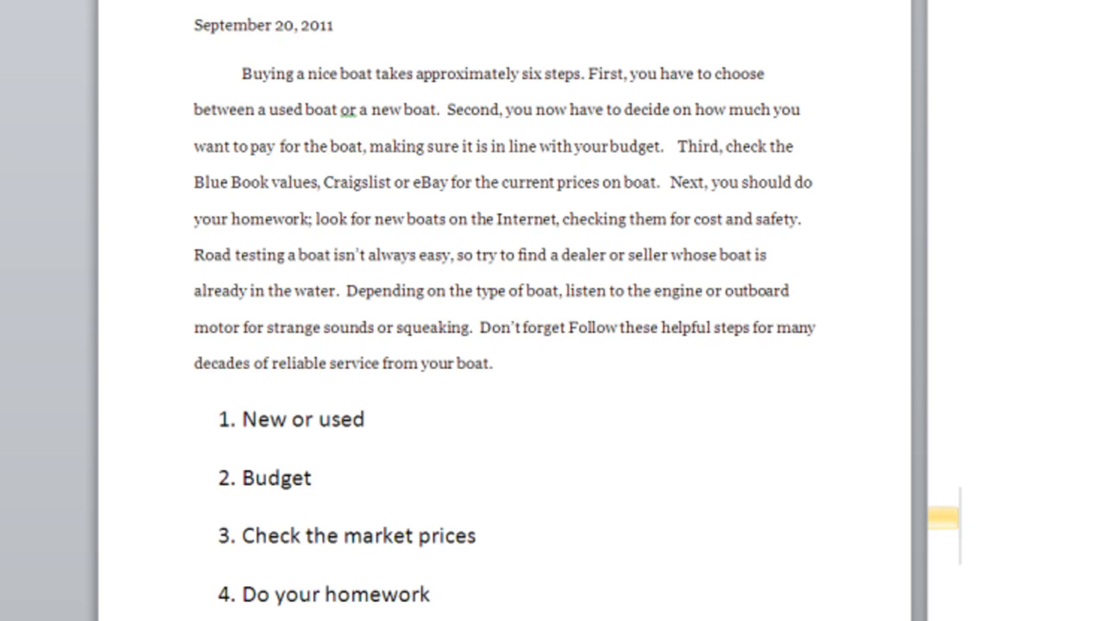
{"action": "key", "text": "Delete"}
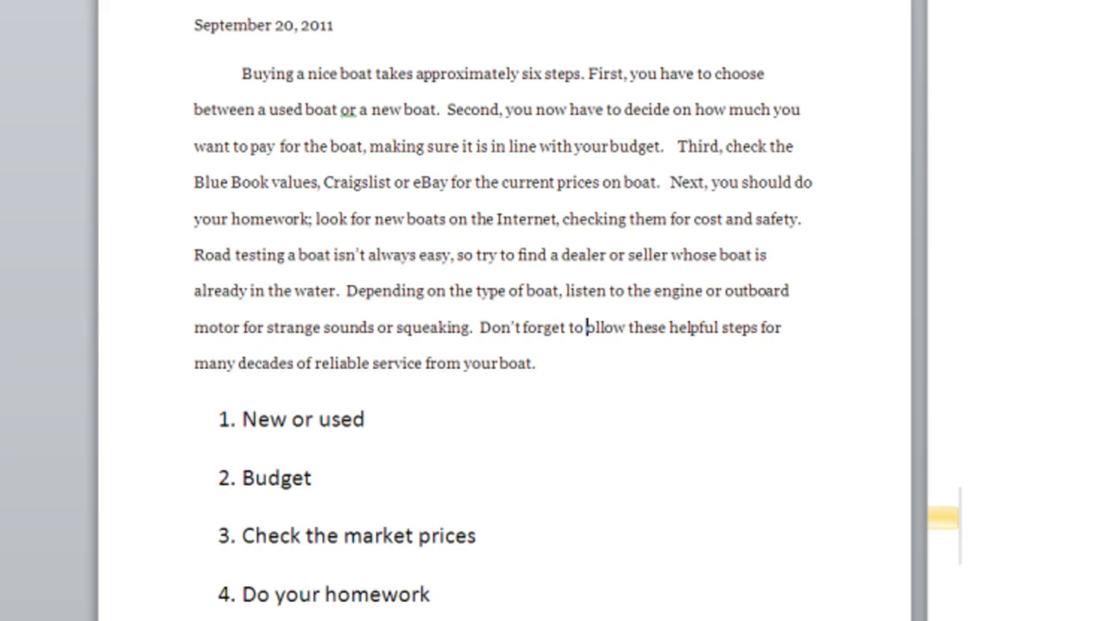
{"action": "type", "text": "f"}
- Replace "helpful" with "useful" before "steps" in the closing sentence
{"action": "key", "text": "Right"}
{"action": "key", "text": "Right"}
{"action": "key", "text": "Right"}
{"action": "key", "text": "Right"}
{"action": "key", "text": "Right"}
{"action": "key", "text": "Right"}
{"action": "key", "text": "Right"}
{"action": "key", "text": "Right"}
{"action": "key", "text": "Right"}
{"action": "key", "text": "Right"}
{"action": "key", "text": "Right"}
{"action": "key", "text": "Right"}
{"action": "key", "text": "Right"}
{"action": "key", "text": "Right"}
{"action": "key", "text": "Right"}
{"action": "key", "text": "Right"}
{"action": "key", "text": "Right"}
{"action": "key", "text": "Right"}
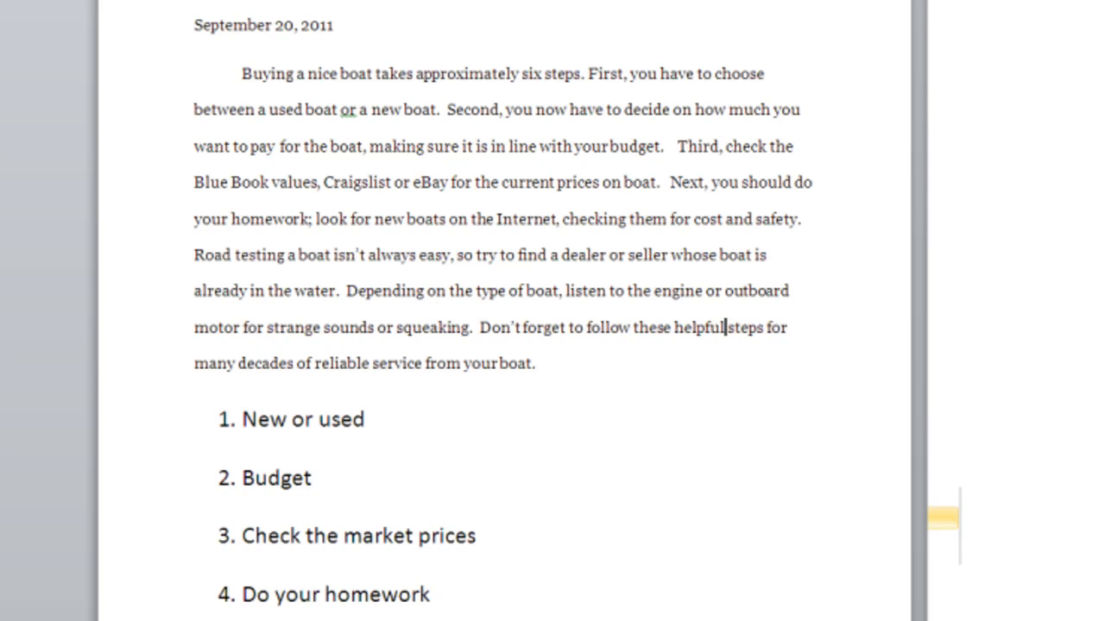
{"action": "key", "text": "BackSpace"}
{"action": "key", "text": "BackSpace"}
{"action": "key", "text": "BackSpace"}
{"action": "key", "text": "BackSpace"}
{"action": "key", "text": "BackSpace"}
{"action": "key", "text": "BackSpace"}
{"action": "key", "text": "BackSpace"}
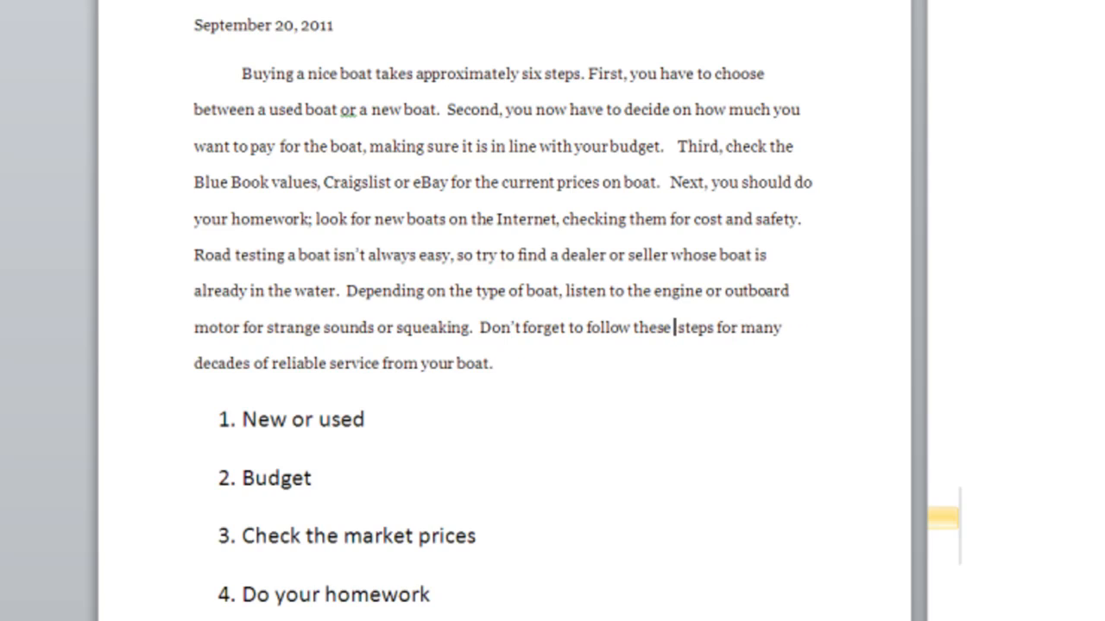
{"action": "type", "text": "useful"}
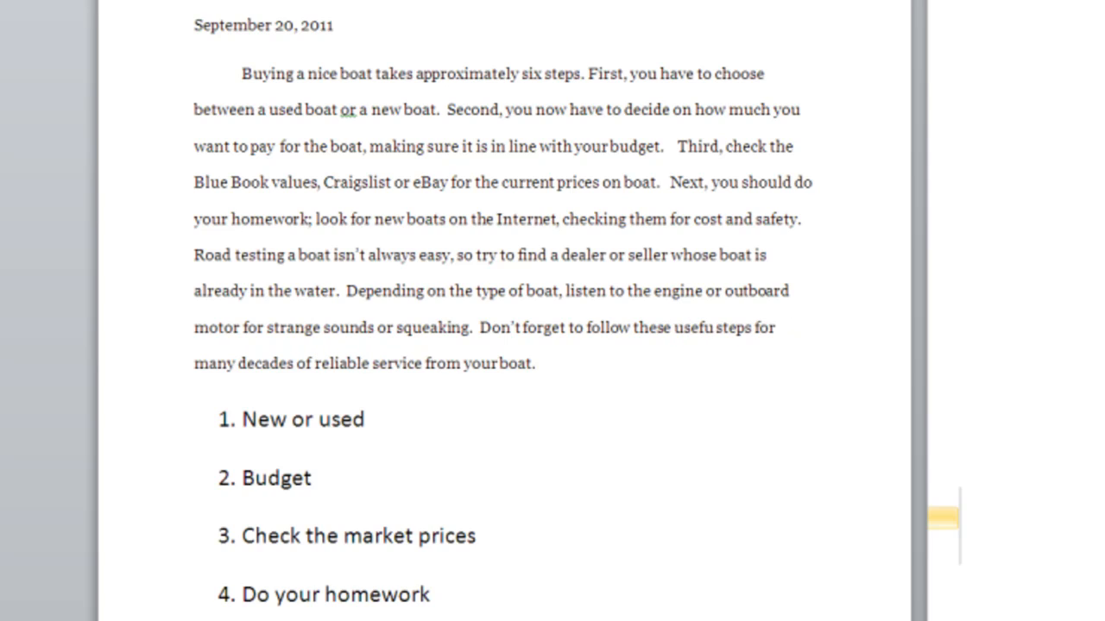
- Look up synonyms for "steps" and "follow" in the closing sentence
{"action": "right_click", "coordinate": [741, 330]}
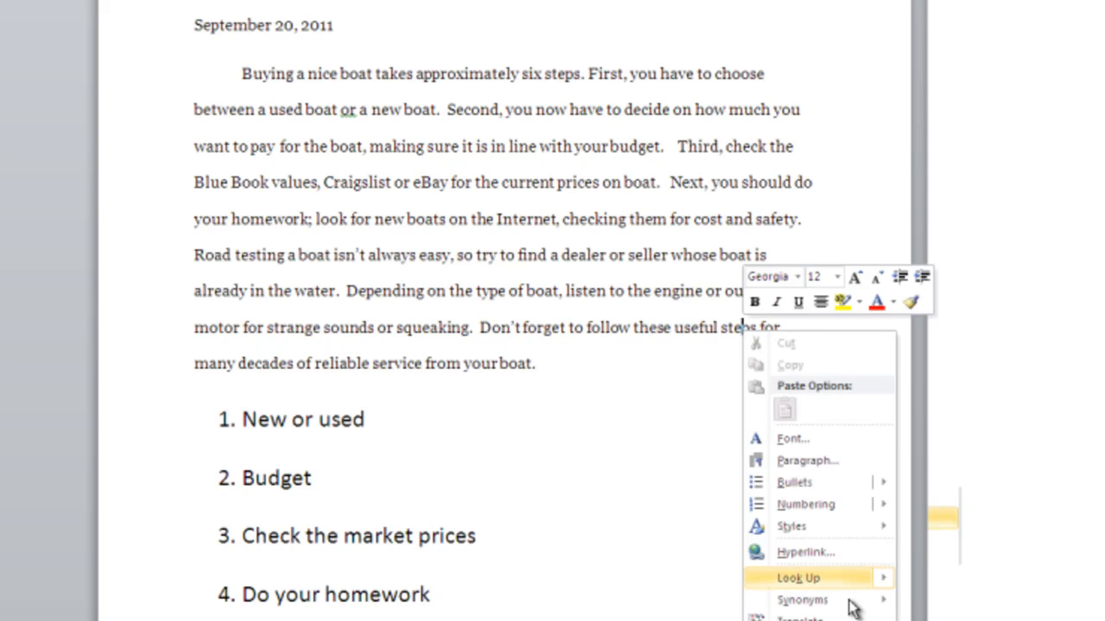
{"action": "mouse_move", "coordinate": [859, 602]}
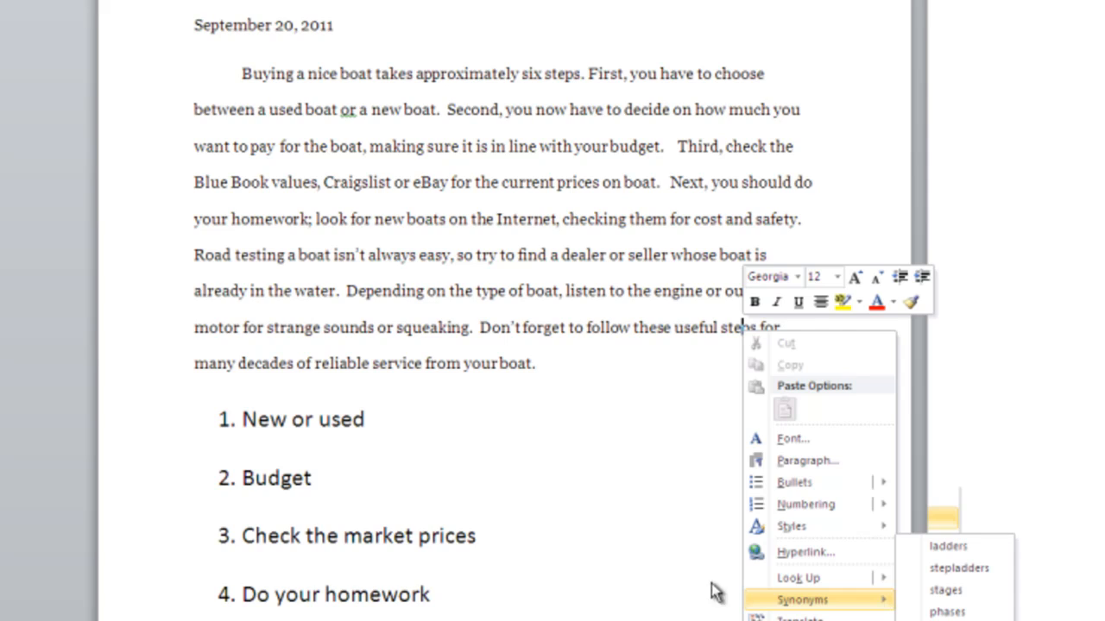
{"action": "left_click", "coordinate": [624, 498]}
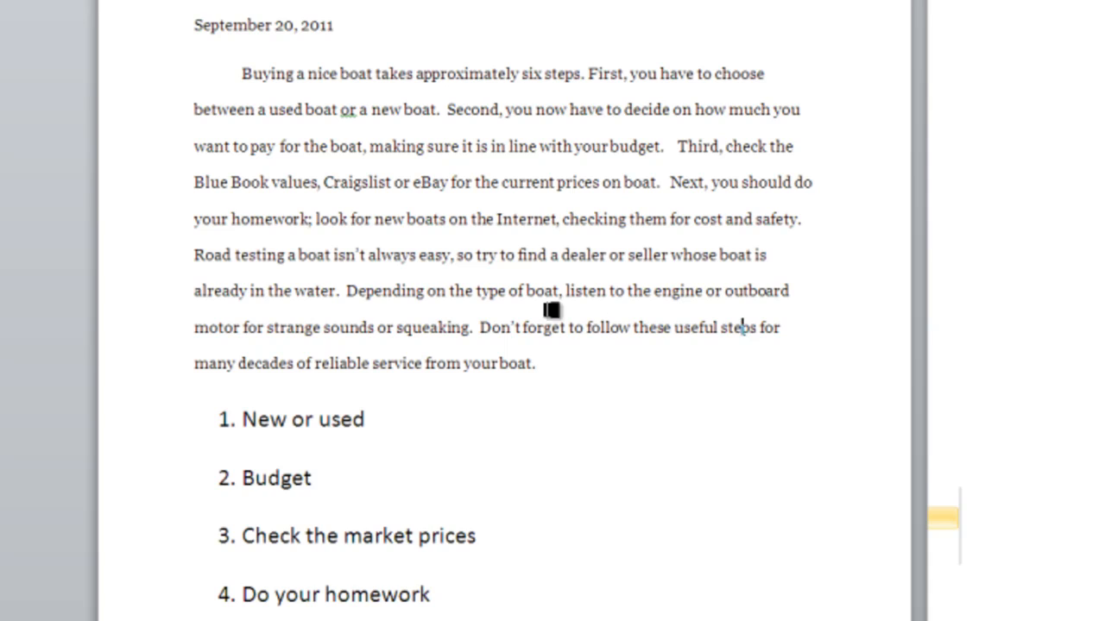
{"action": "right_click", "coordinate": [601, 328]}
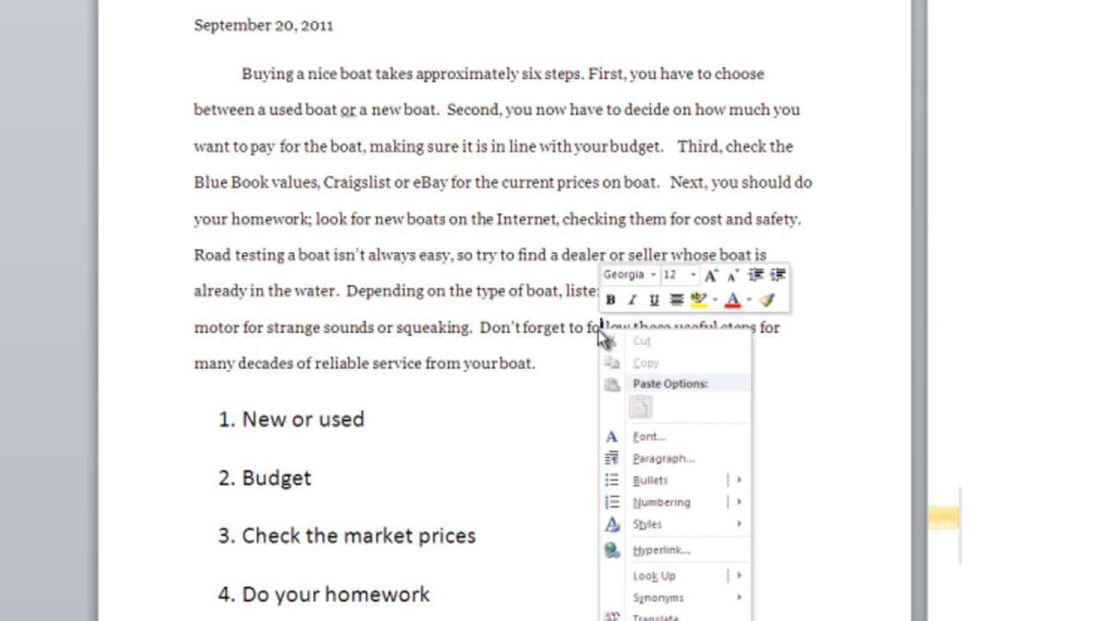
{"action": "mouse_move", "coordinate": [691, 601]}
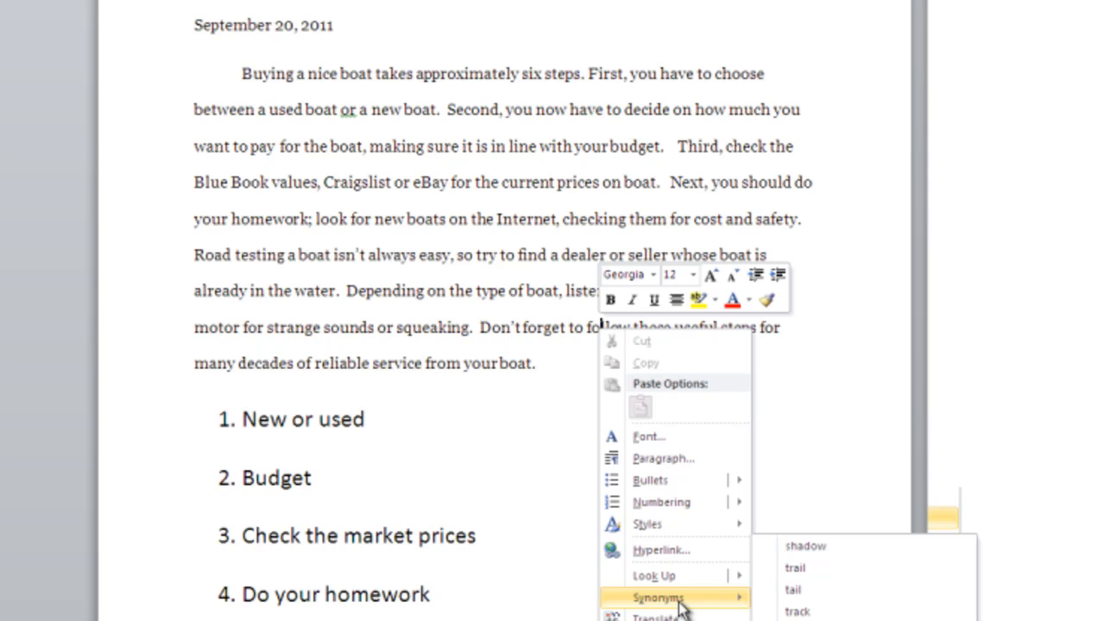
{"action": "left_click", "coordinate": [876, 363]}
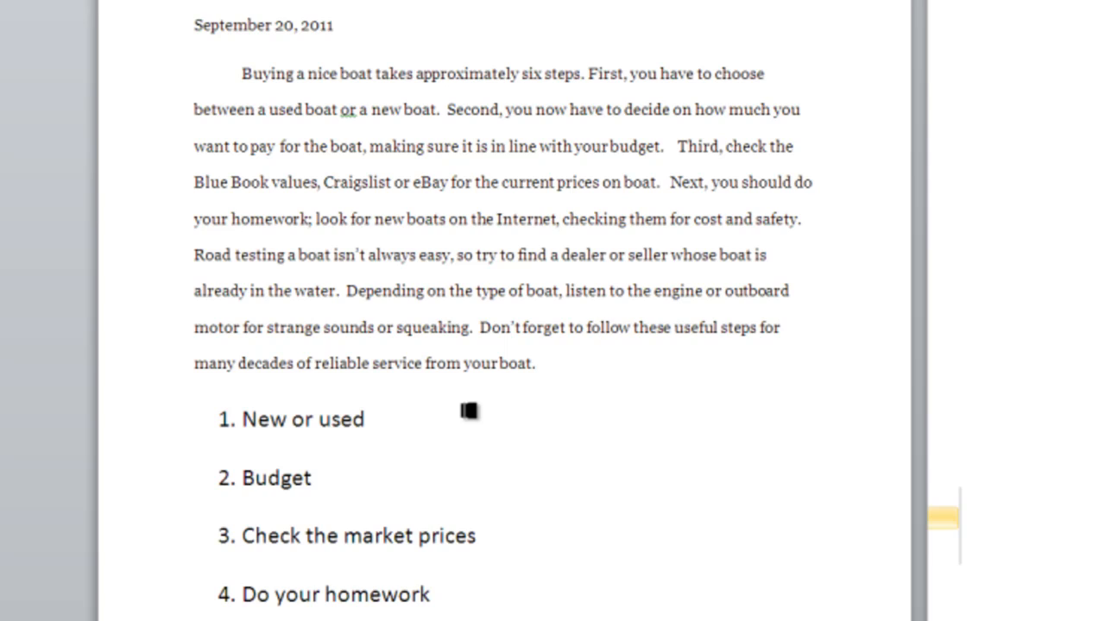
- Use synonyms to replace "decades" with "years" and "reliable" with "dependable" in the closing sentence
{"action": "right_click", "coordinate": [280, 367]}
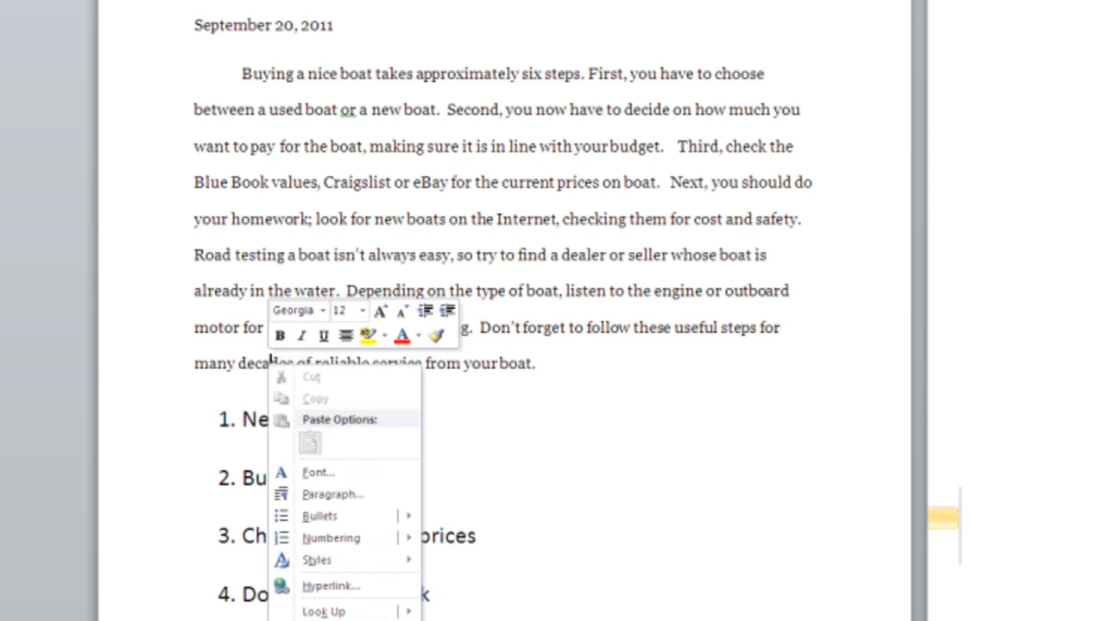
{"action": "mouse_move", "coordinate": [336, 620]}
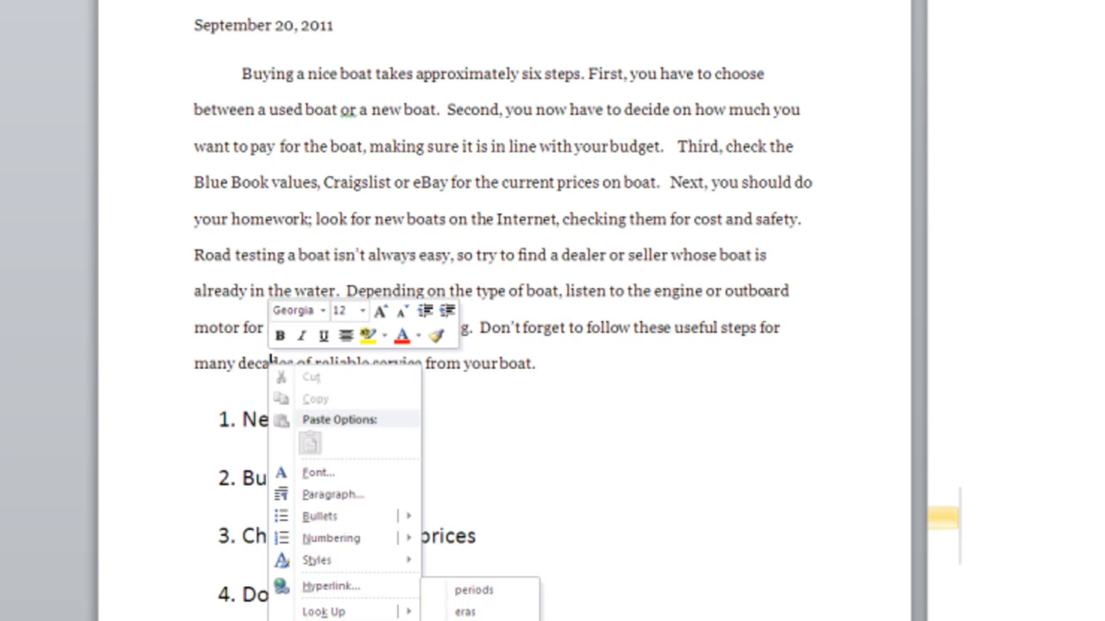
{"action": "left_click", "coordinate": [509, 620]}
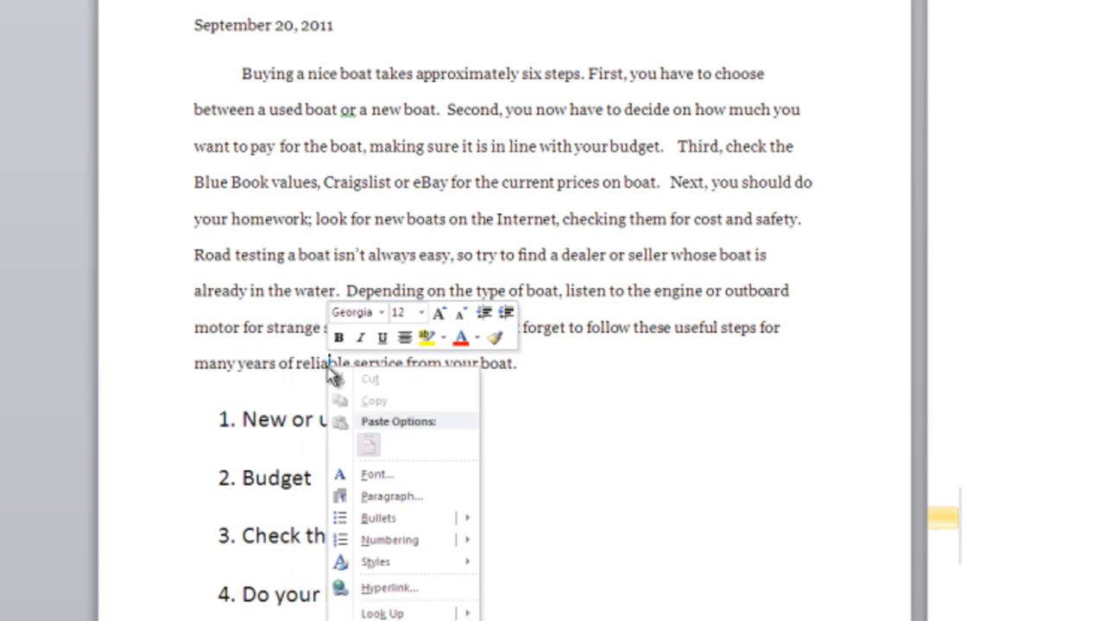
{"action": "right_click", "coordinate": [331, 364]}
{"action": "mouse_move", "coordinate": [389, 620]}
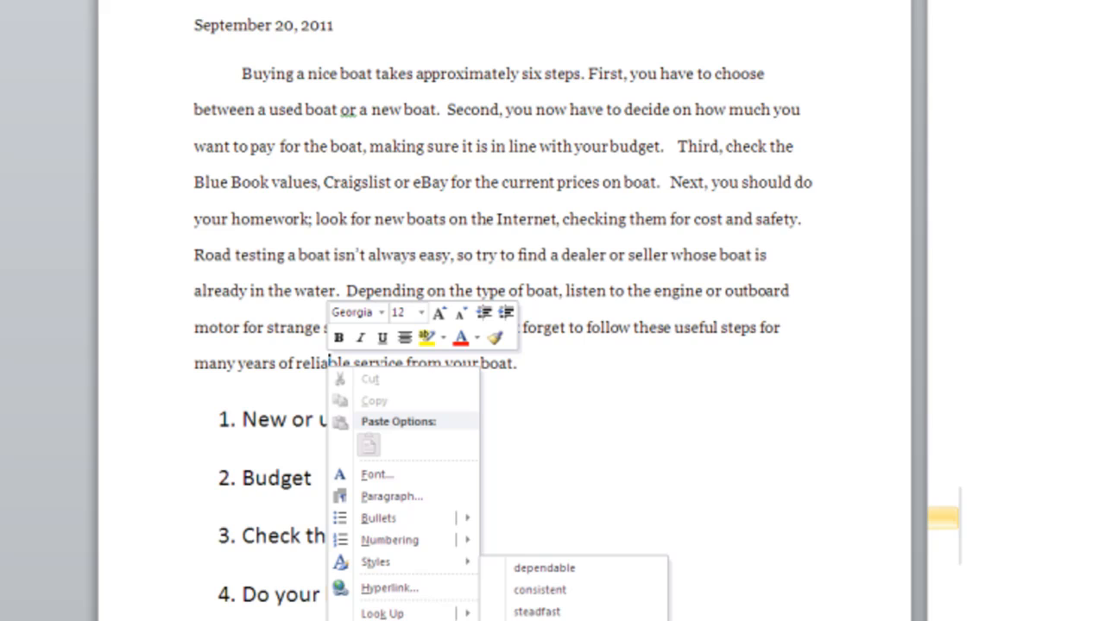
{"action": "left_click", "coordinate": [605, 569]}
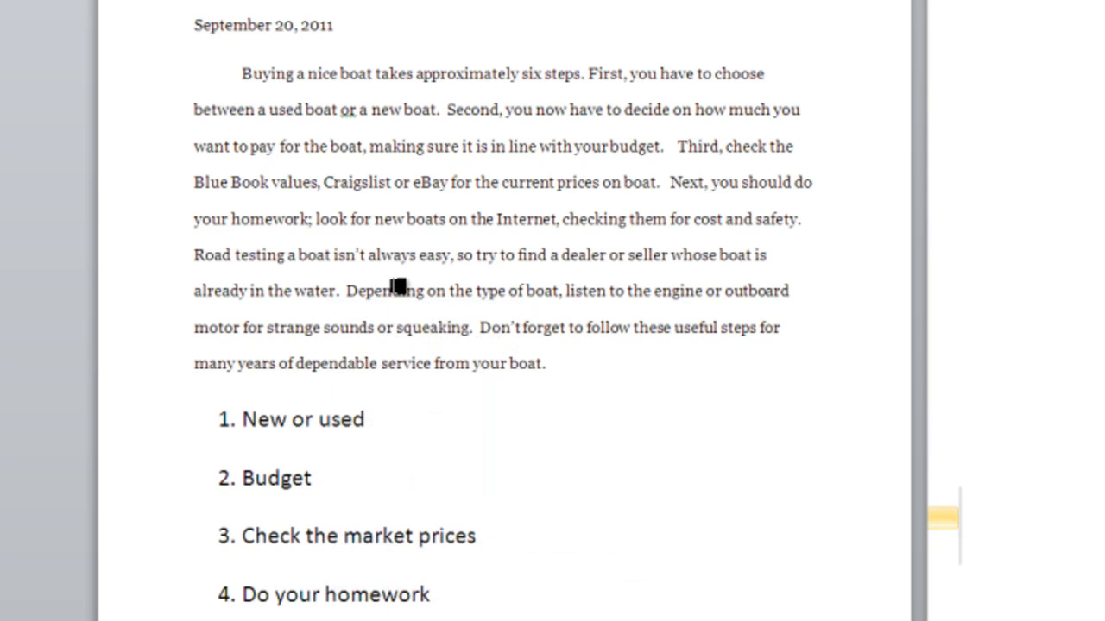
- Look up synonyms for "service" in the closing sentence
{"action": "right_click", "coordinate": [412, 364]}
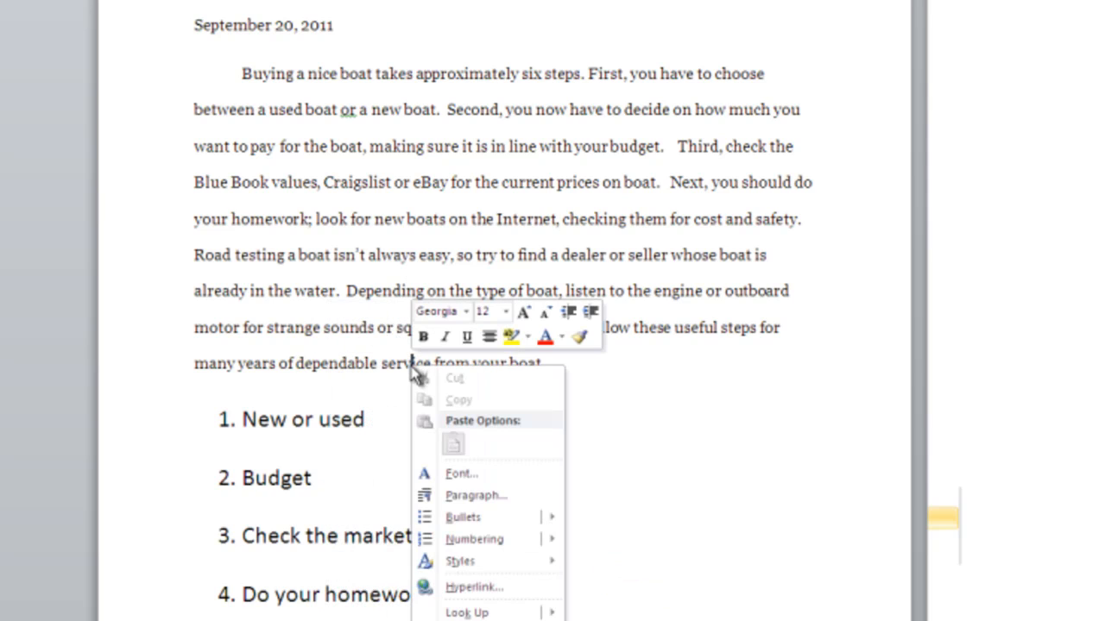
{"action": "mouse_move", "coordinate": [466, 620]}
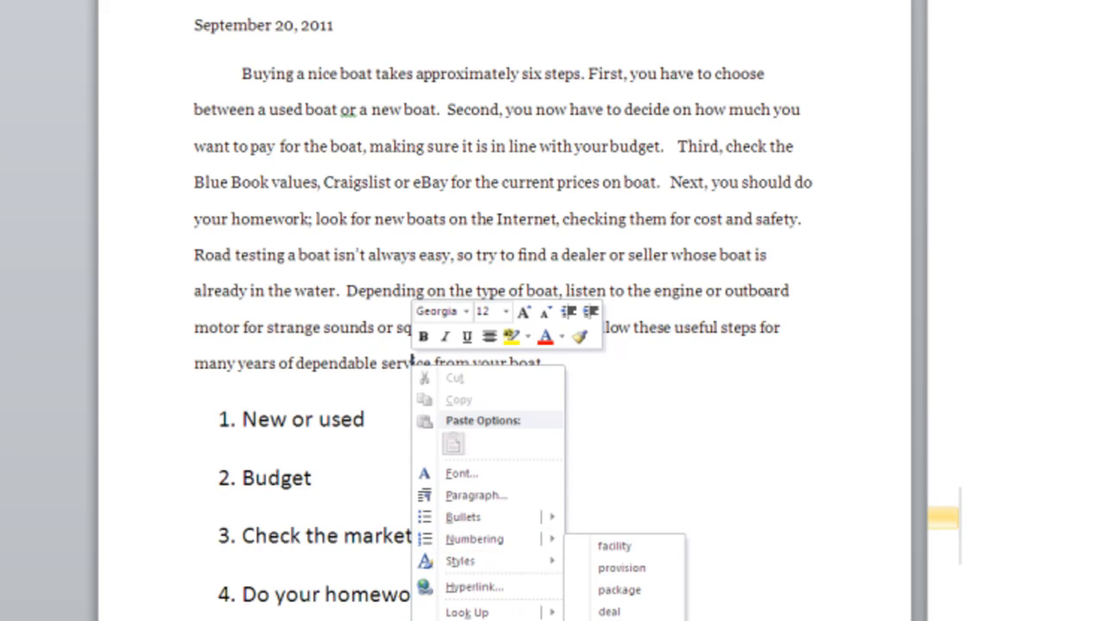
{"action": "left_click", "coordinate": [715, 415]}
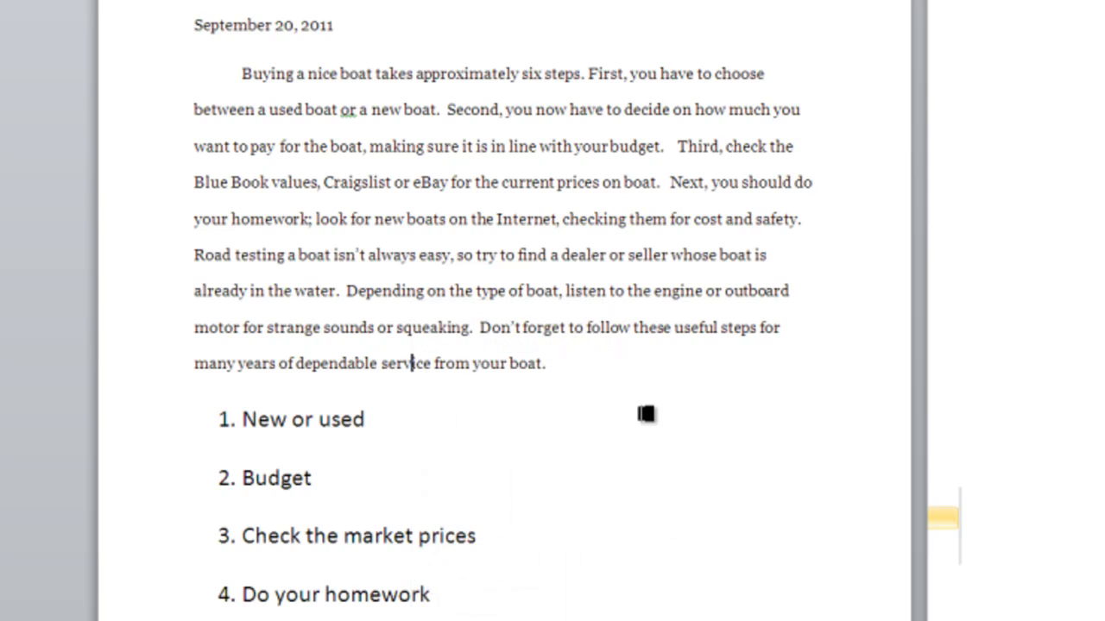
{"action": "left_click", "coordinate": [645, 415]}
- Insert "beautiful" before "boat" at the end of the closing sentence
{"action": "left_click", "coordinate": [513, 366]}
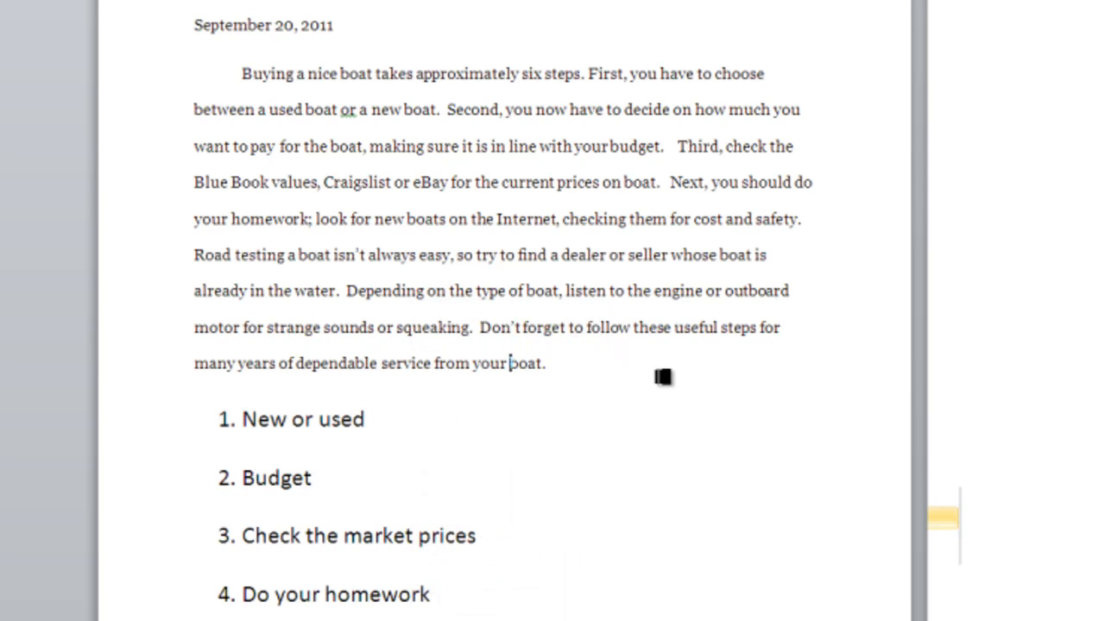
{"action": "type", "text": "beau"}
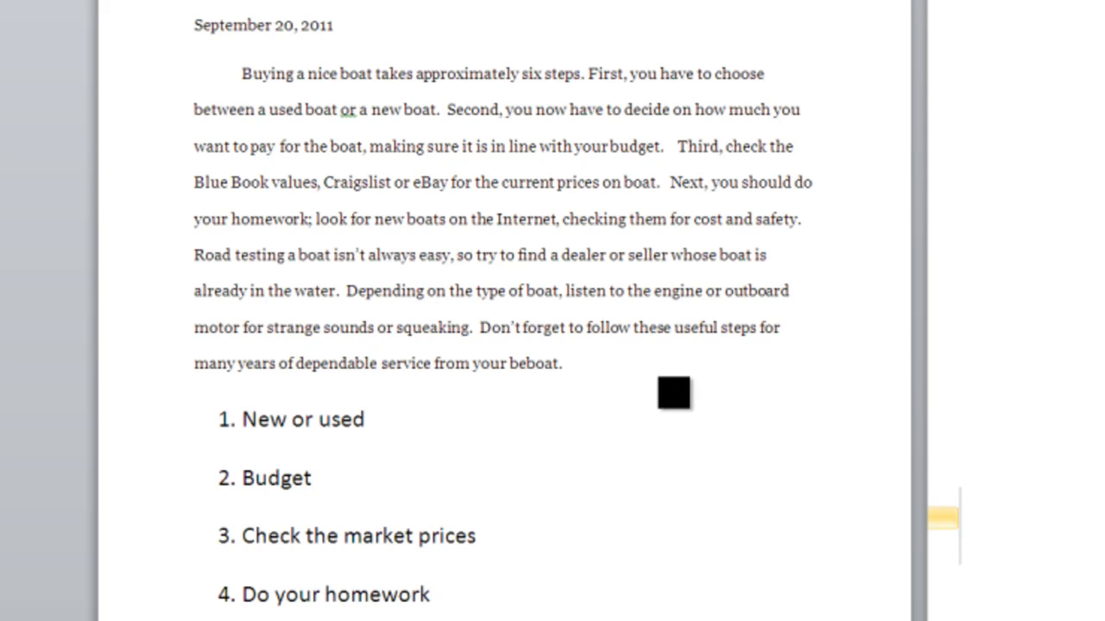
{"action": "type", "text": "tiful"}
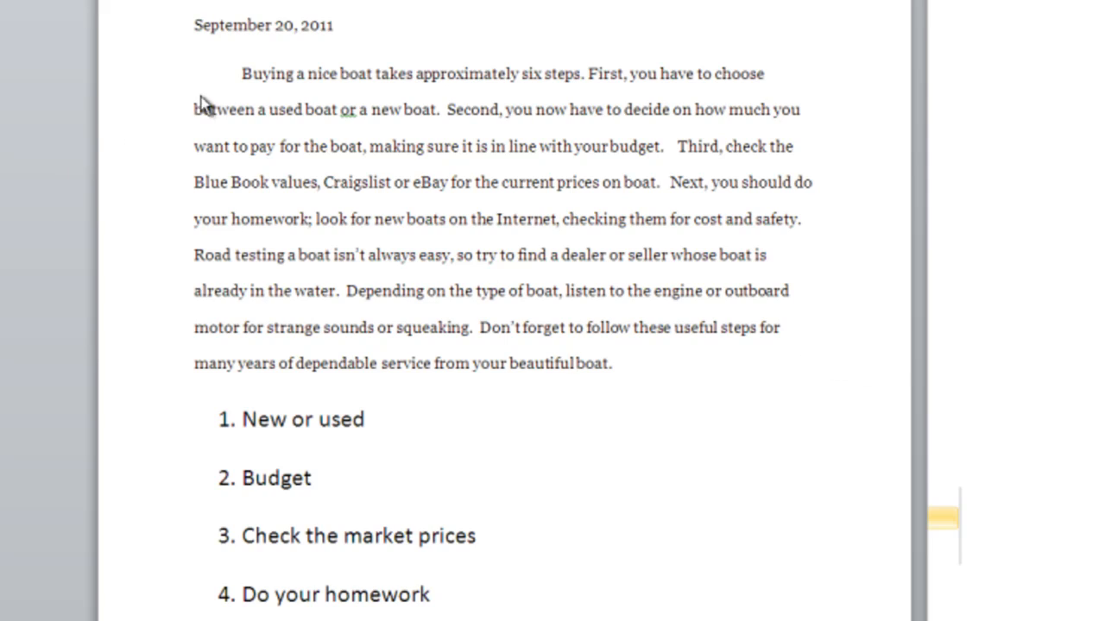
- Add a blank line between the date and the essay paragraph, and remove the paragraph's first-line indent
{"action": "left_click", "coordinate": [243, 74]}
{"action": "key", "text": "Return"}
{"action": "key", "text": "Up"}
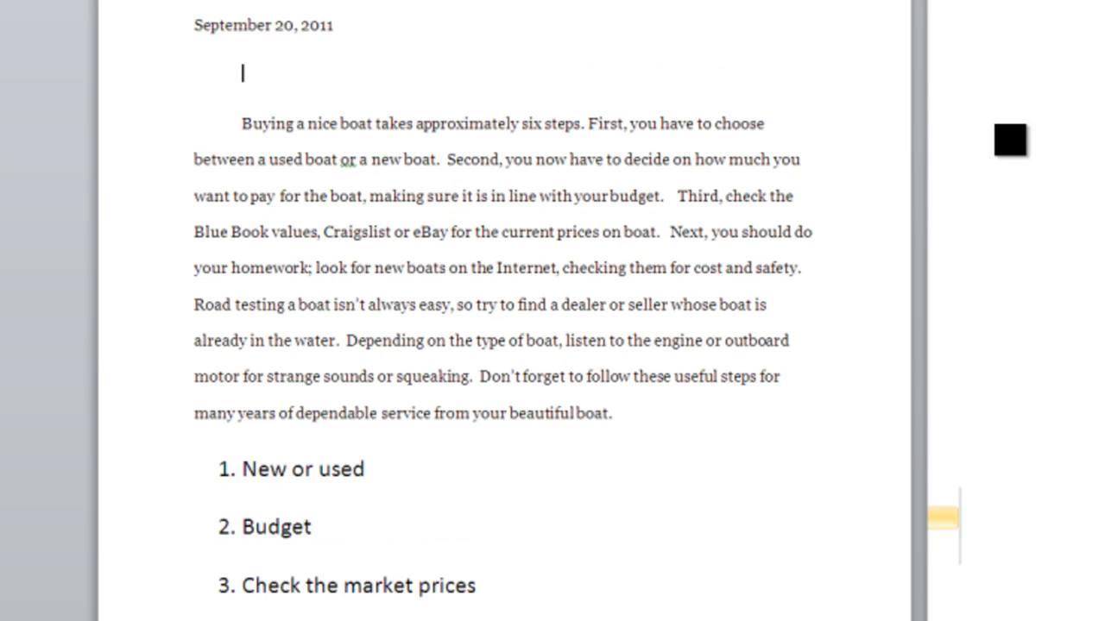
{"action": "key", "text": "BackSpace"}
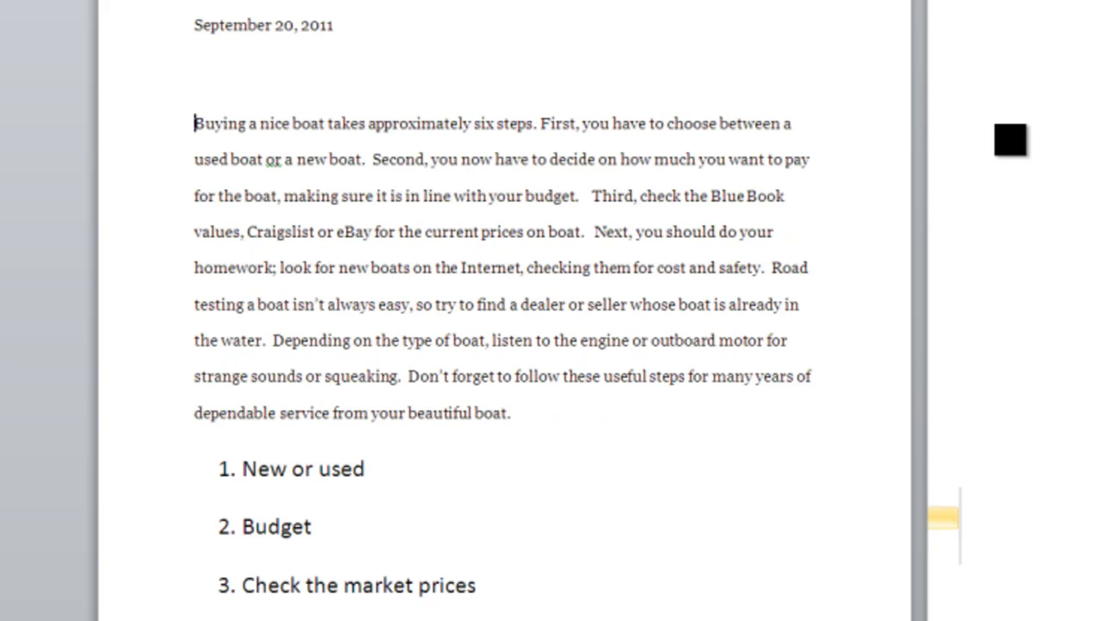
- Start the paragraph with the sentence "Nothing beats a hot summer day like driving around a big beautiful lake in your new or used boat."
{"action": "type", "text": "N"}
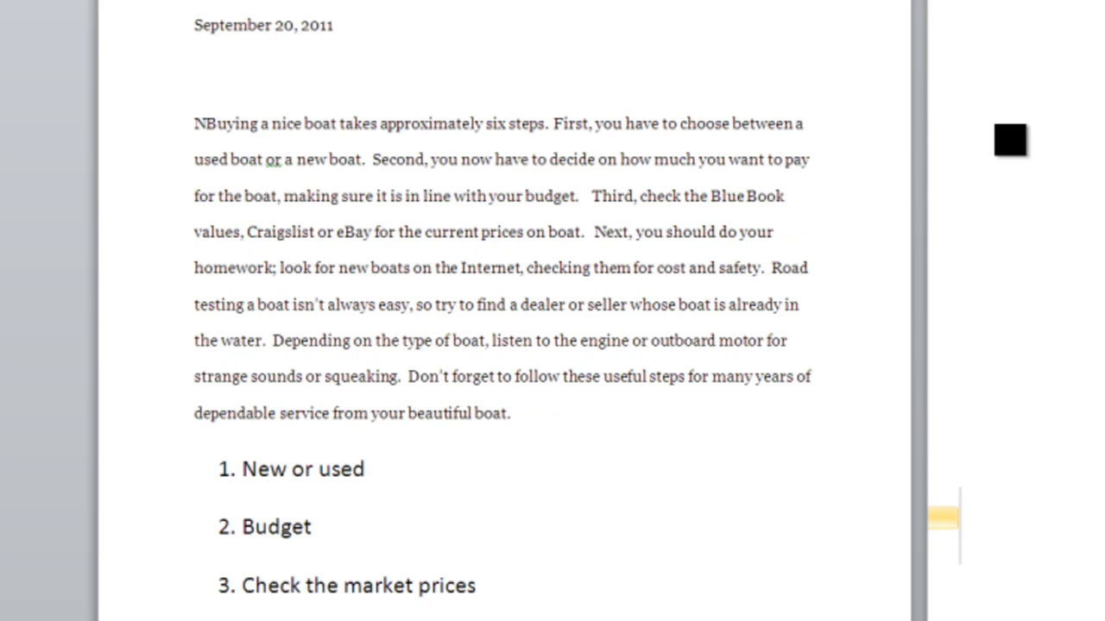
{"action": "type", "text": "othing be"}
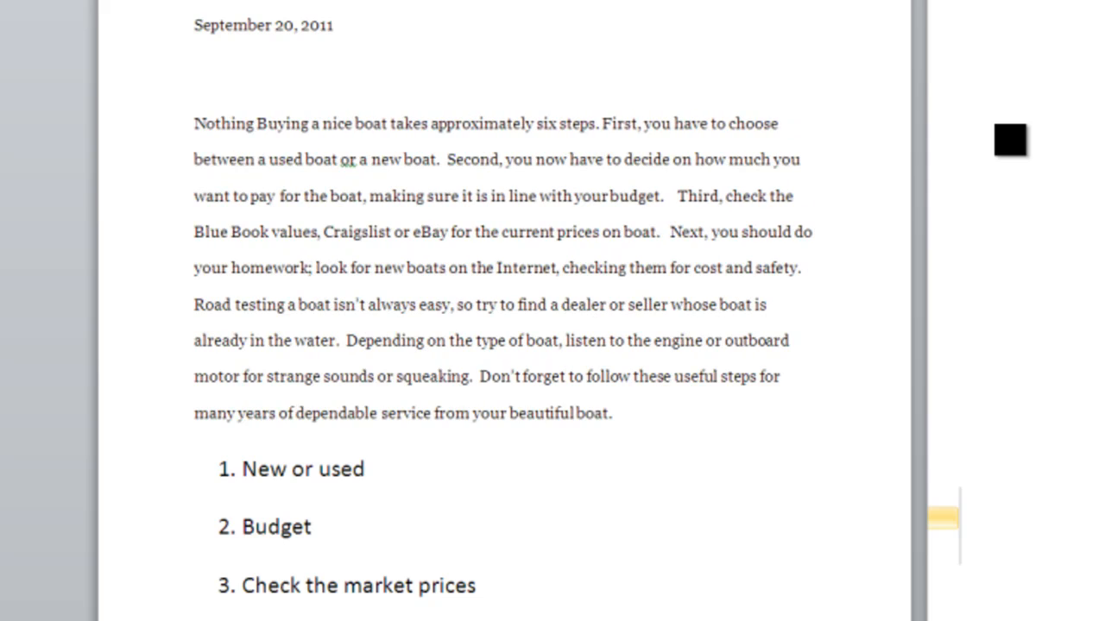
{"action": "type", "text": "ats a hot "}
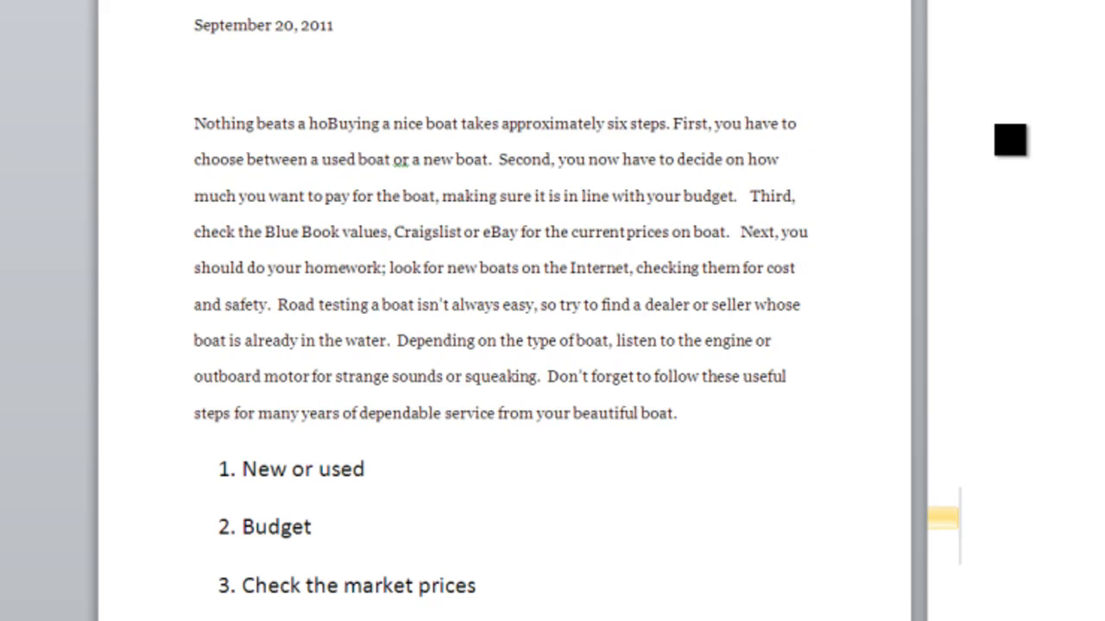
{"action": "type", "text": "summer day"}
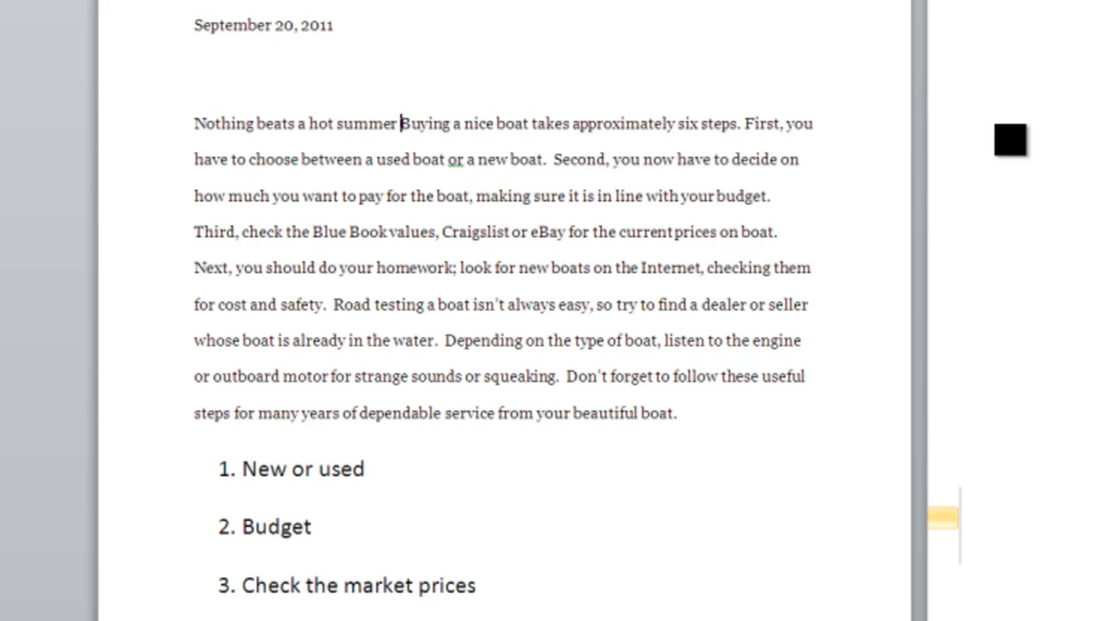
{"action": "type", "text": " like "}
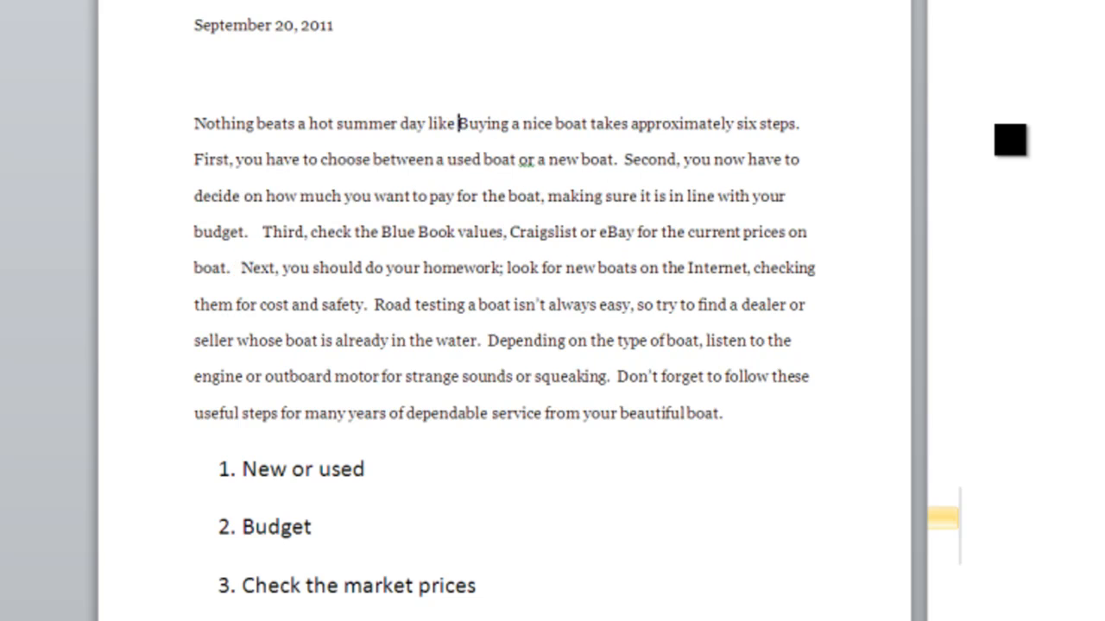
{"action": "type", "text": "driving aou"}
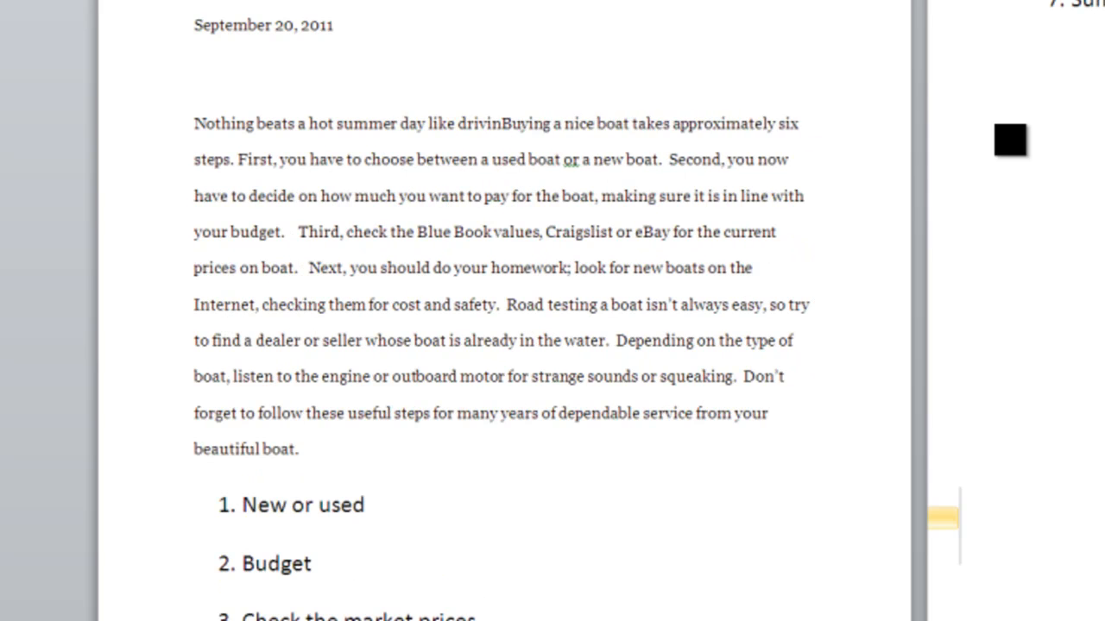
{"action": "key", "text": "BackSpace"}
{"action": "key", "text": "BackSpace"}
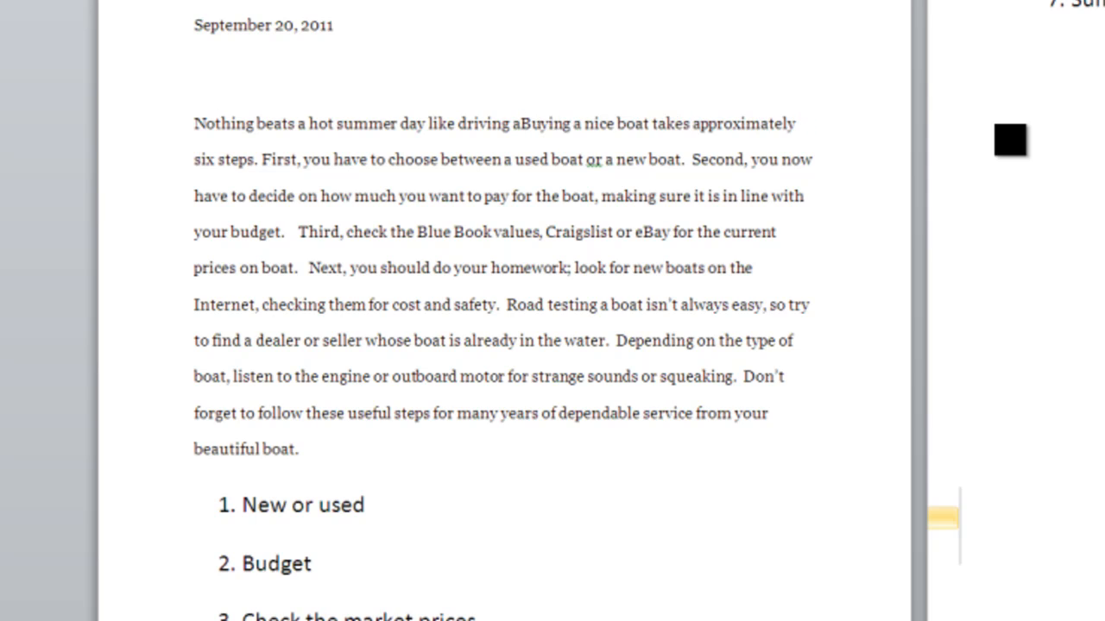
{"action": "type", "text": "round a b"}
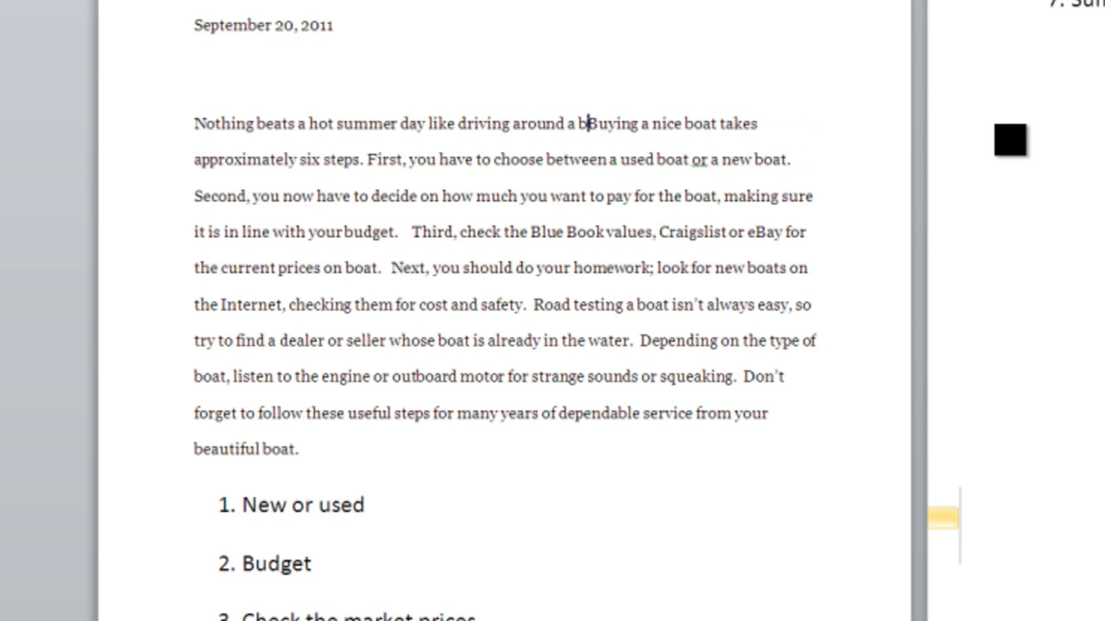
{"action": "type", "text": "ig bea"}
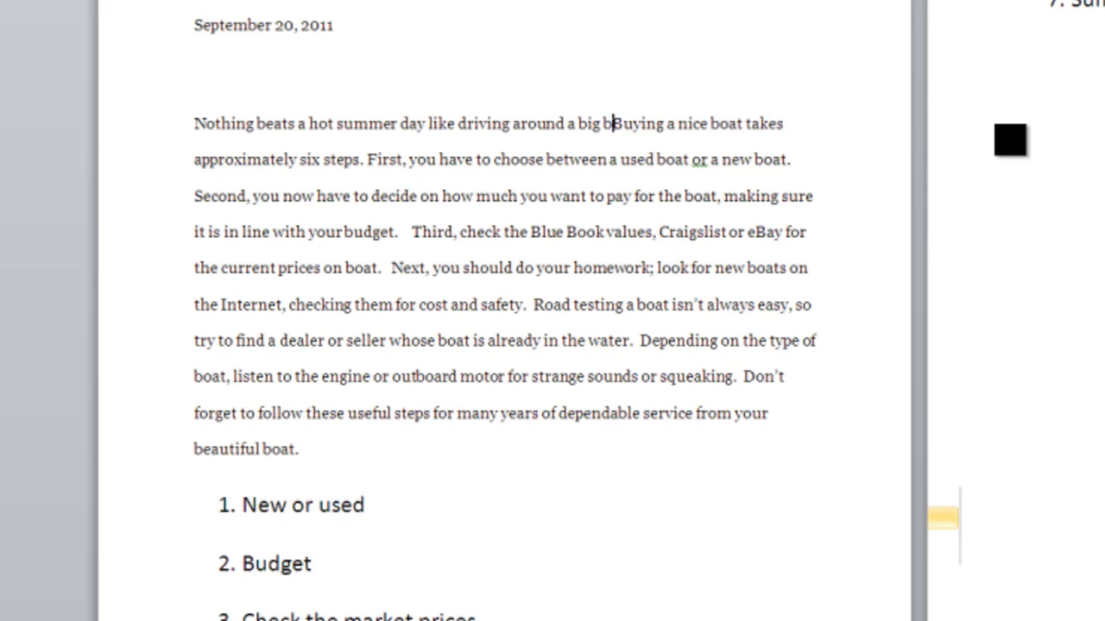
{"action": "type", "text": "u"}
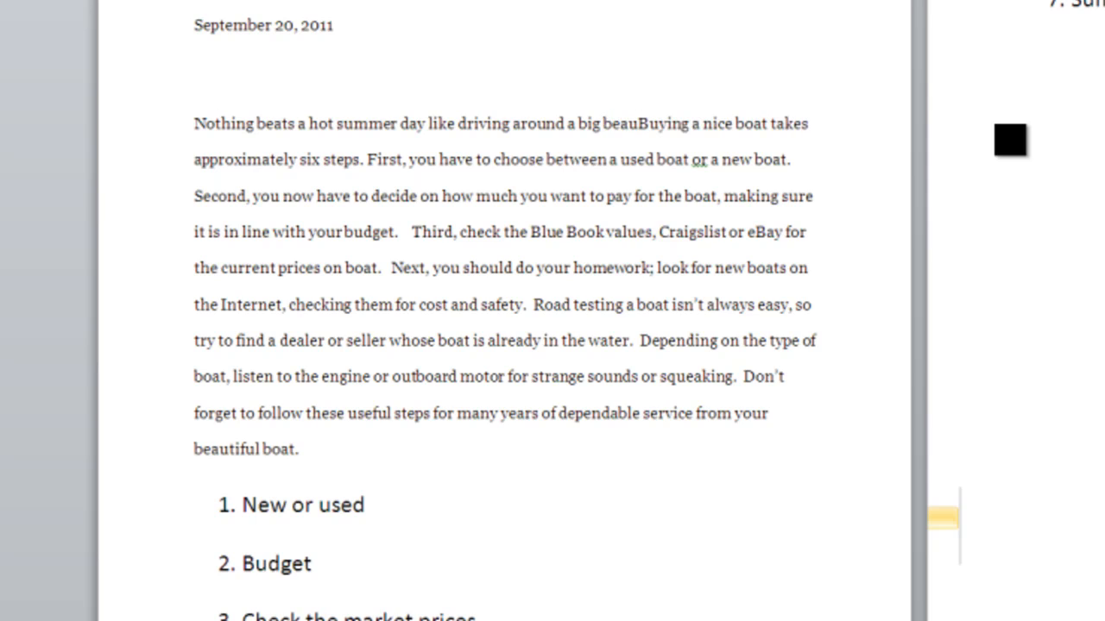
{"action": "type", "text": "t"}
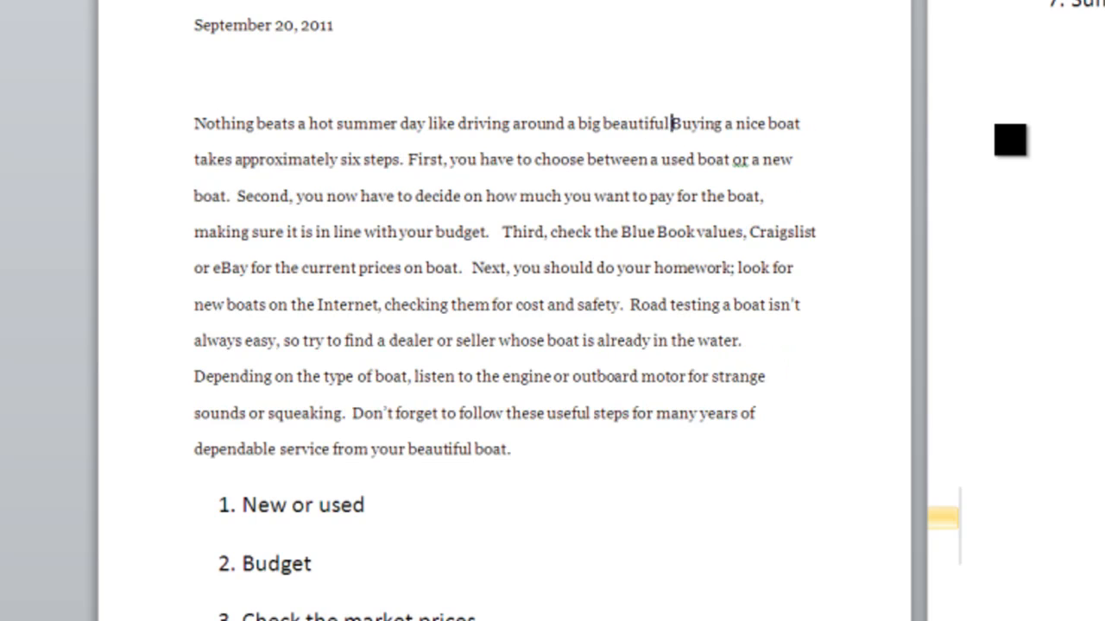
{"action": "type", "text": "iful lake in you"}
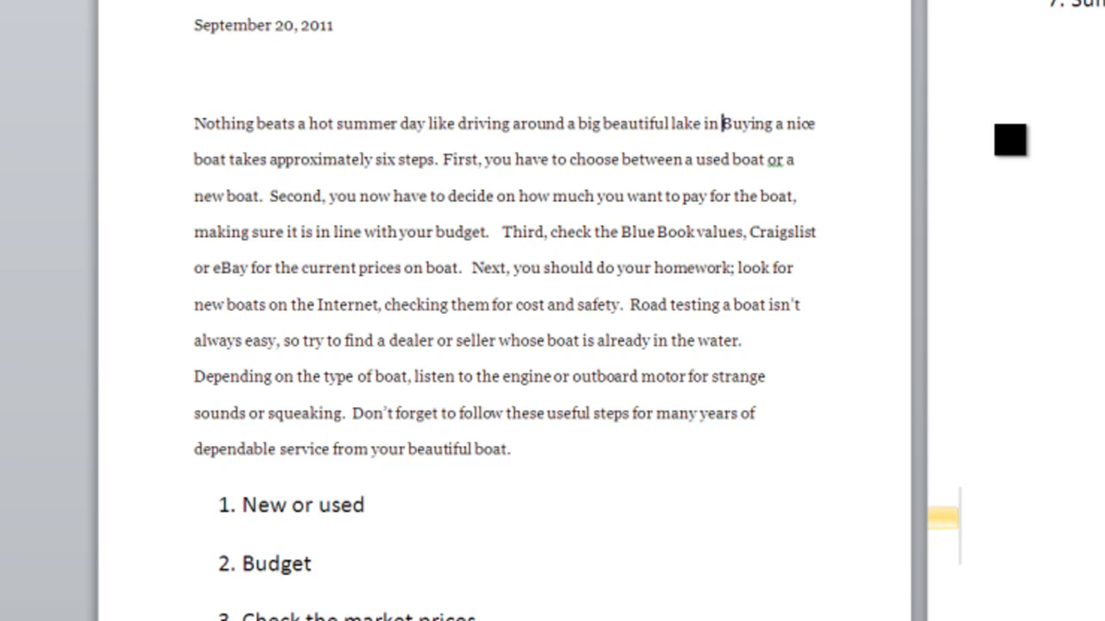
{"action": "type", "text": "r"}
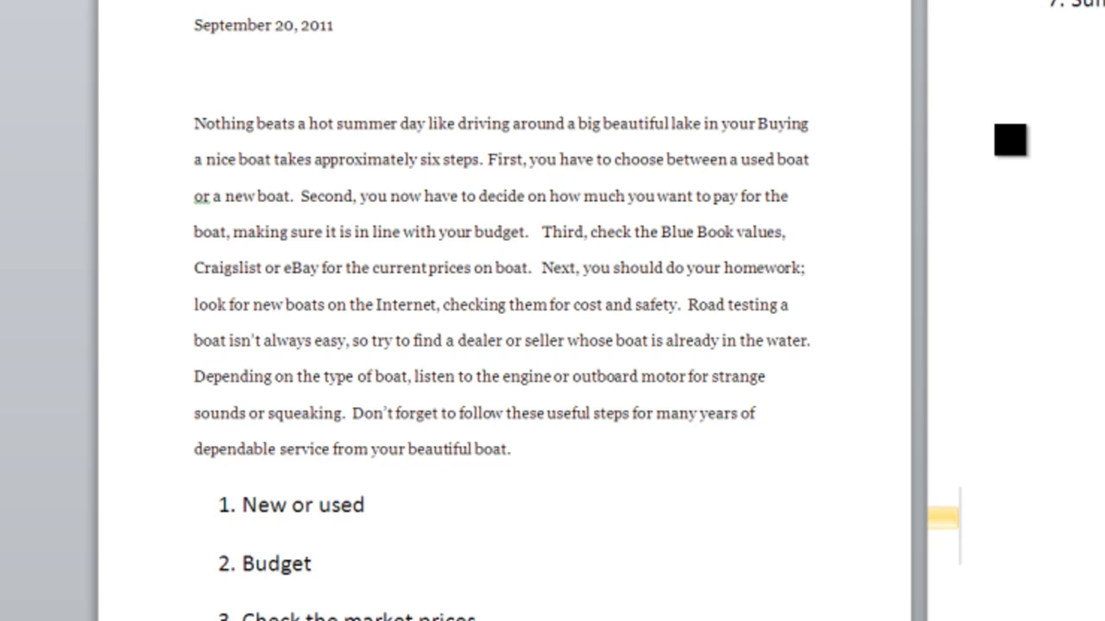
{"action": "type", "text": "bo"}
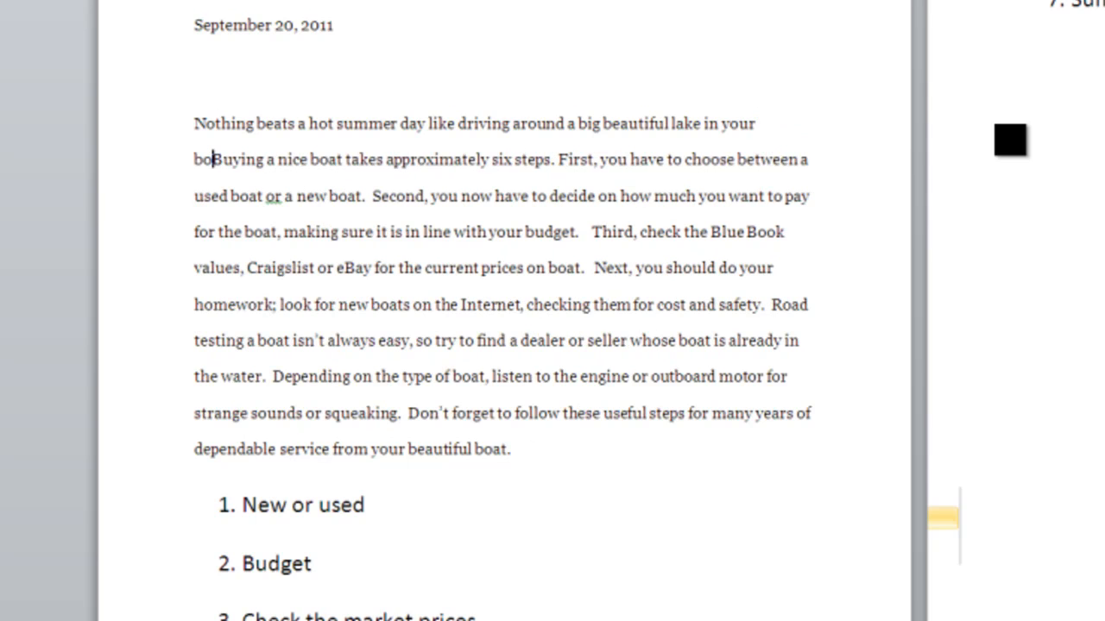
{"action": "key", "text": "BackSpace"}
{"action": "key", "text": "BackSpace"}
{"action": "type", "text": "new"}
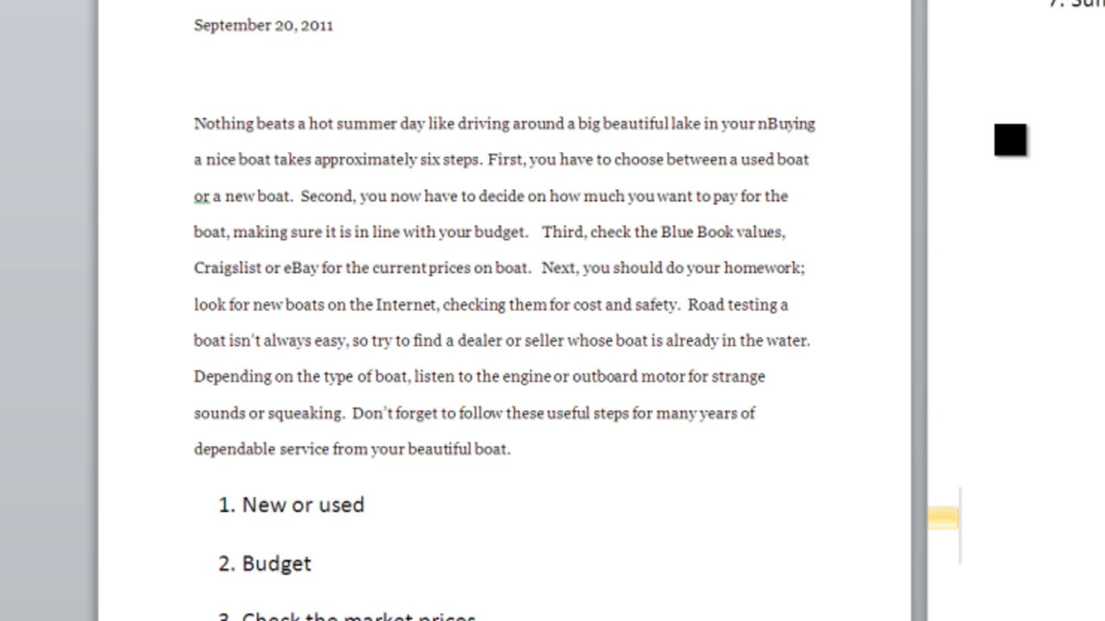
{"action": "type", "text": " or used b"}
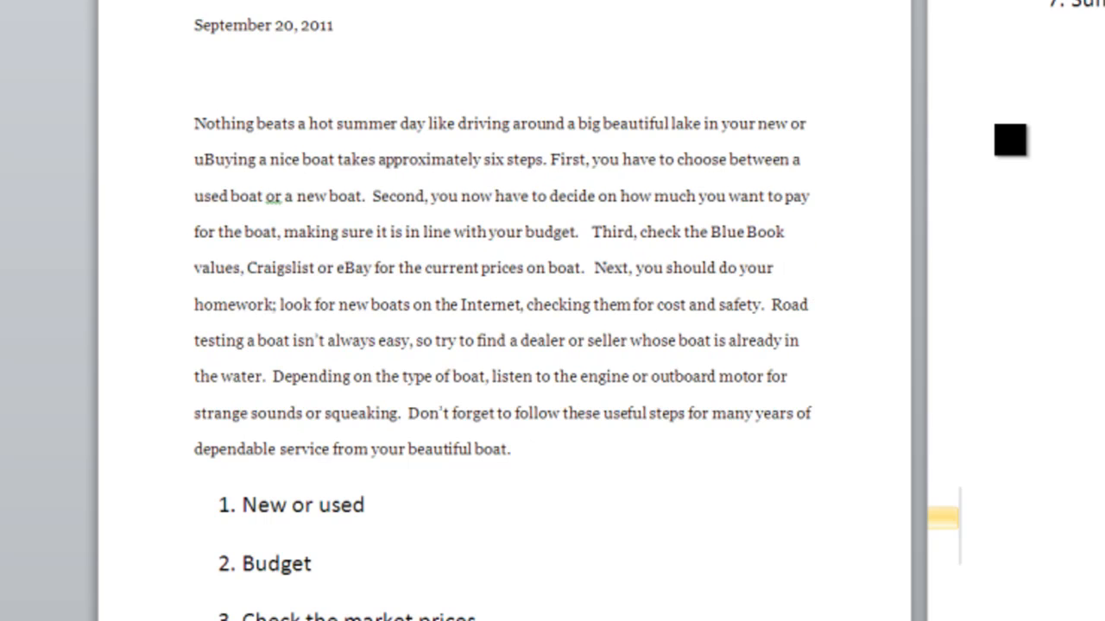
{"action": "type", "text": "oat"}
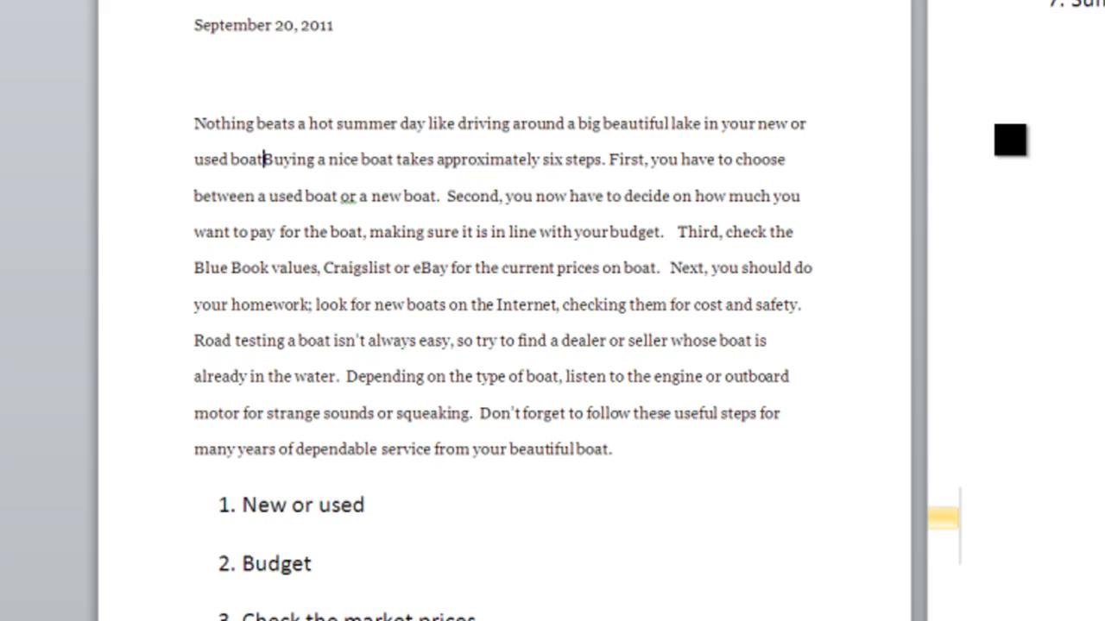
{"action": "type", "text": "."}
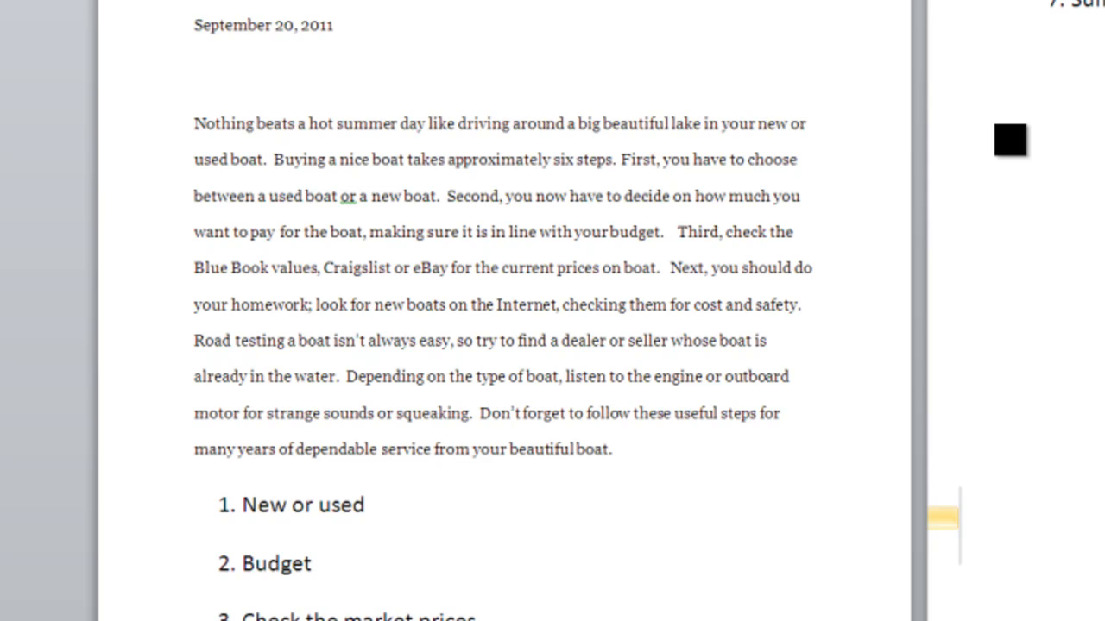
- Add a second introductory sentence before "Buying a nice boat": "However, it isn't easy finding a good boat at a good price."
{"action": "type", "text": "However, "}
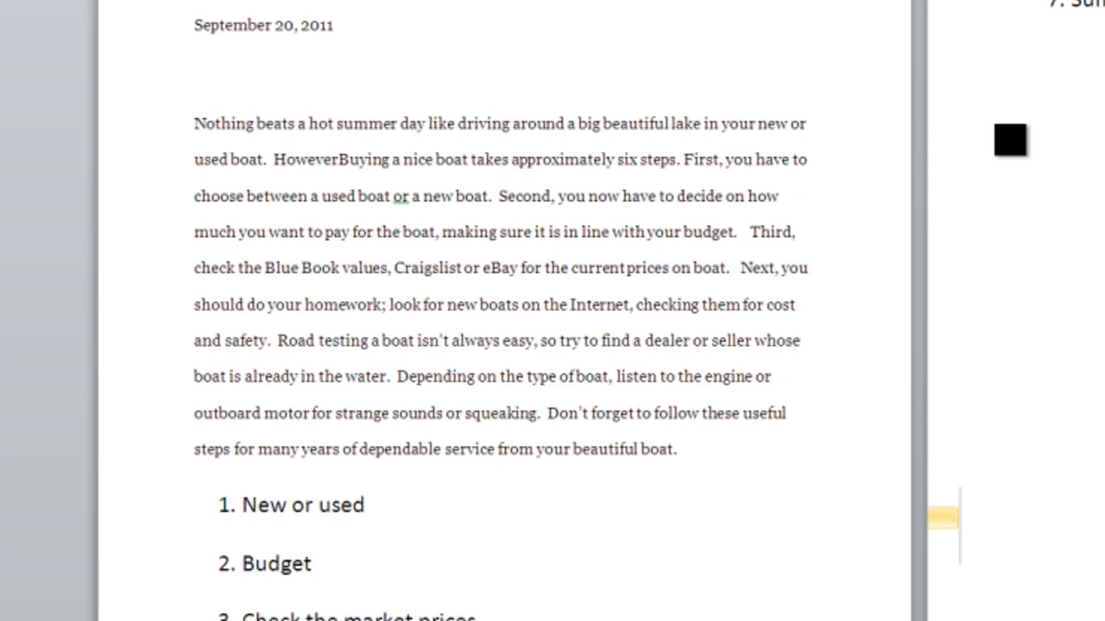
{"action": "type", "text": "it isn't e"}
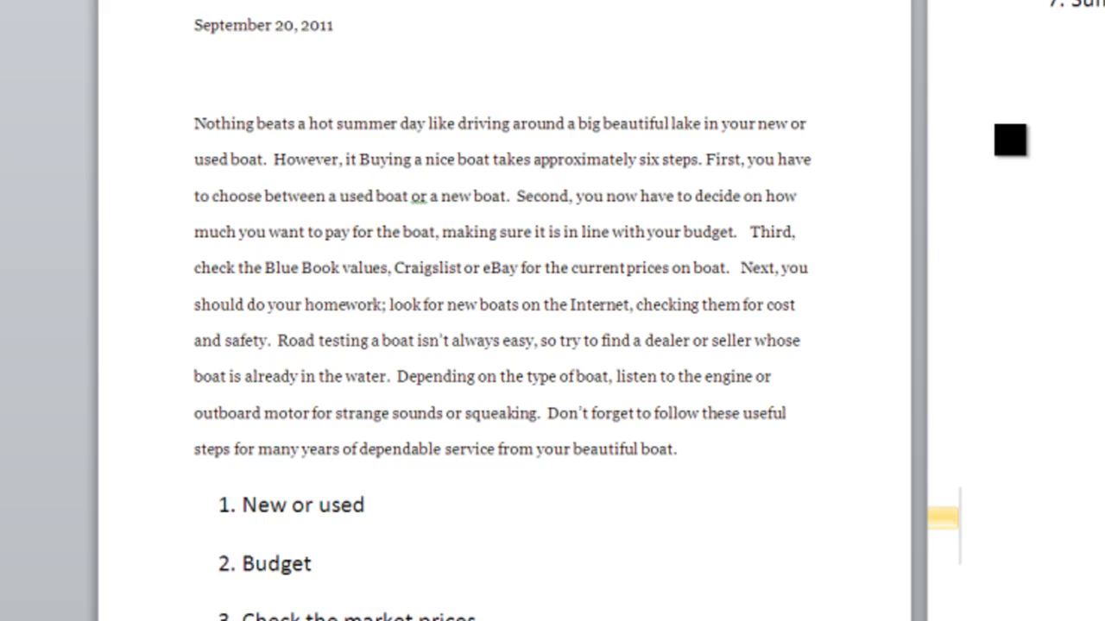
{"action": "type", "text": "asy fin"}
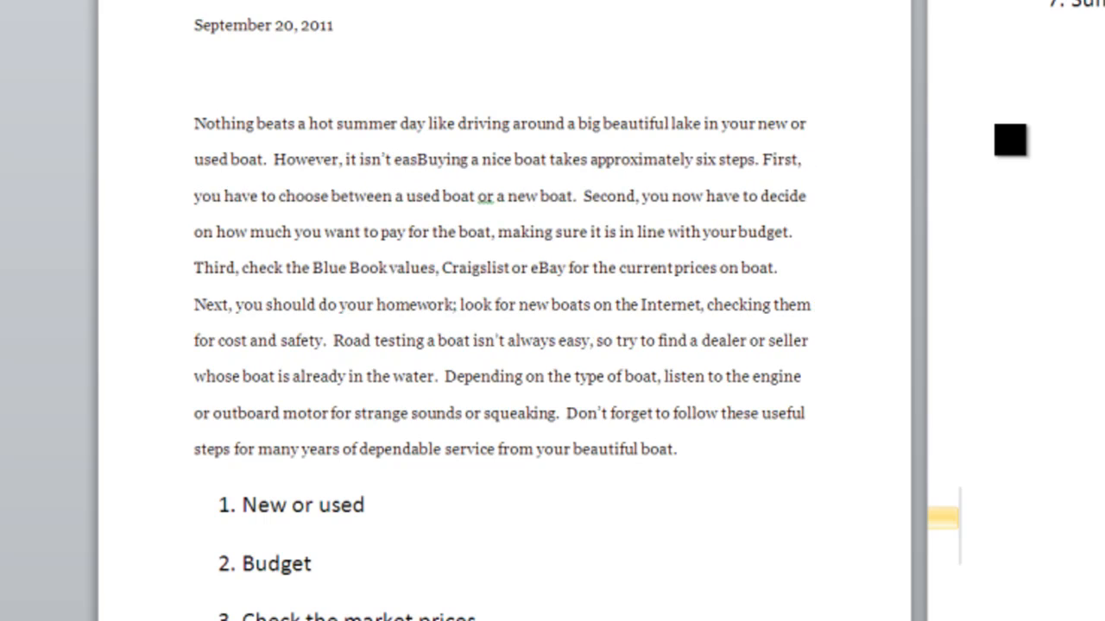
{"action": "type", "text": "ding a "}
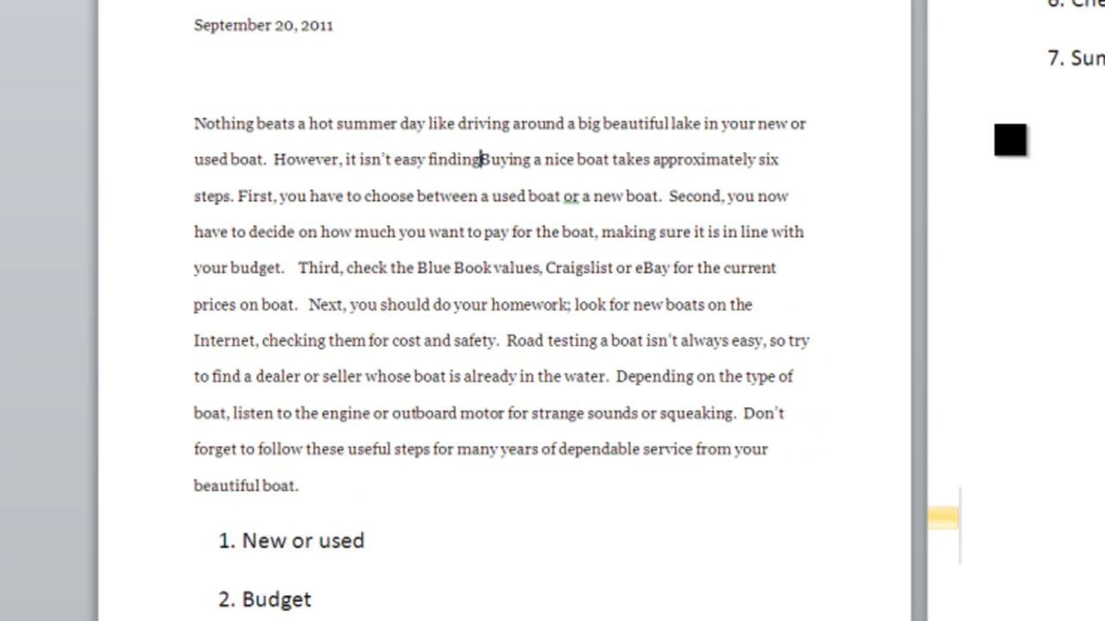
{"action": "type", "text": "good "}
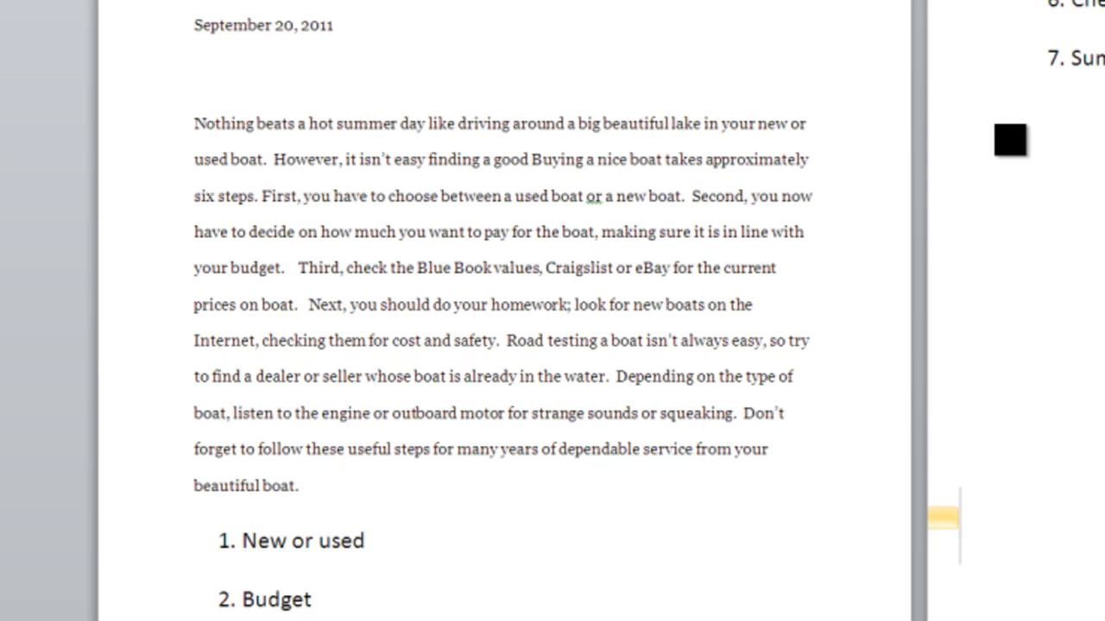
{"action": "type", "text": "boat at "}
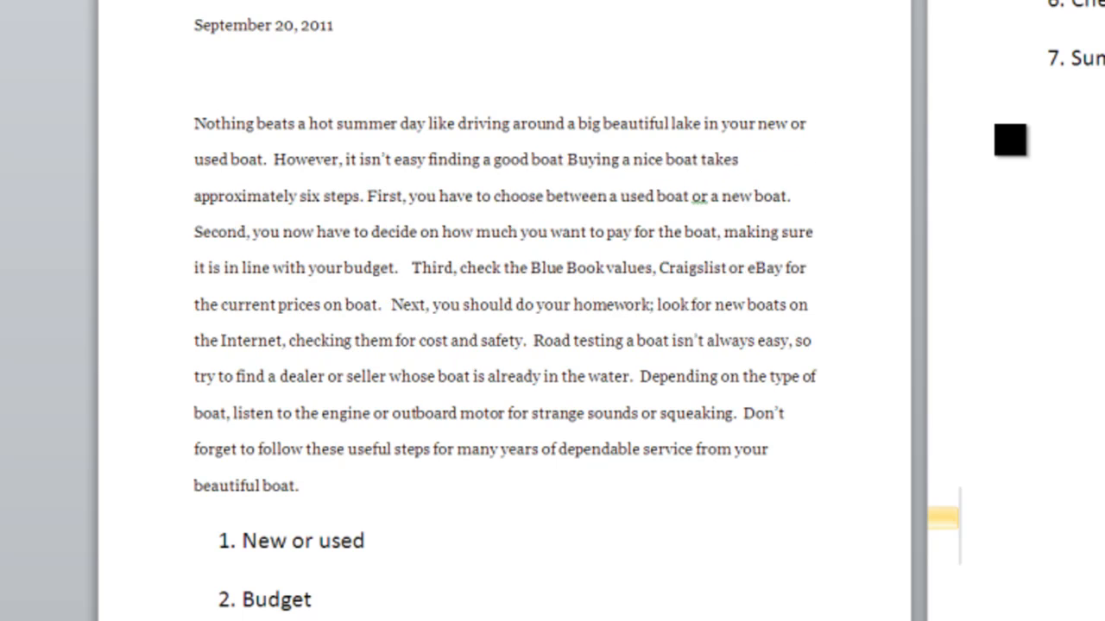
{"action": "type", "text": "a"}
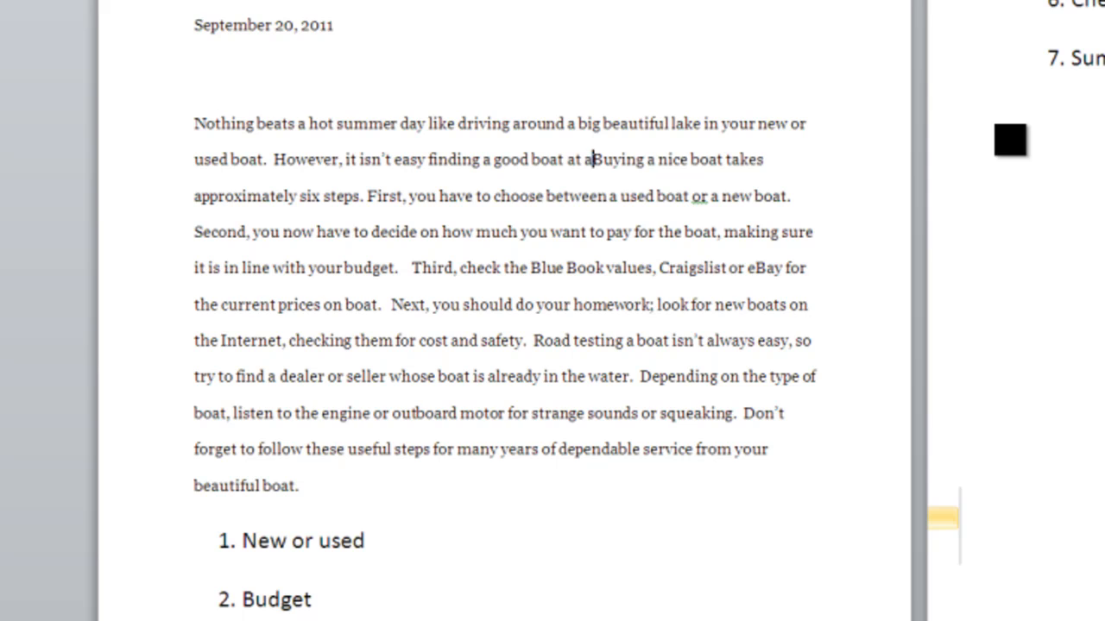
{"action": "type", "text": "b"}
{"action": "key", "text": "BackSpace"}
{"action": "type", "text": "good "}
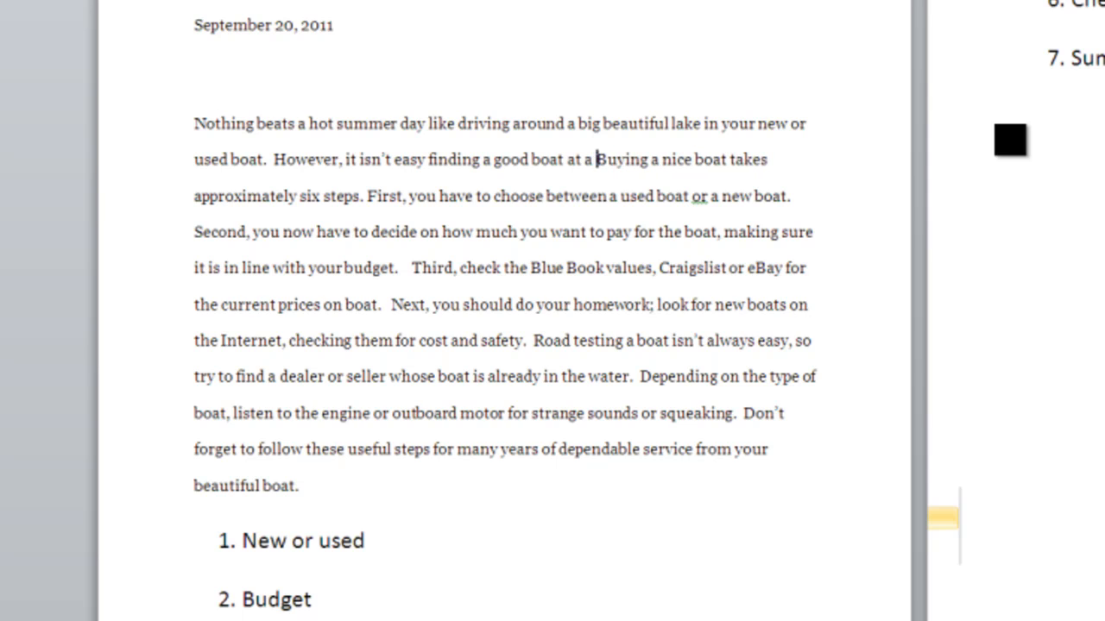
{"action": "type", "text": "price.  "}
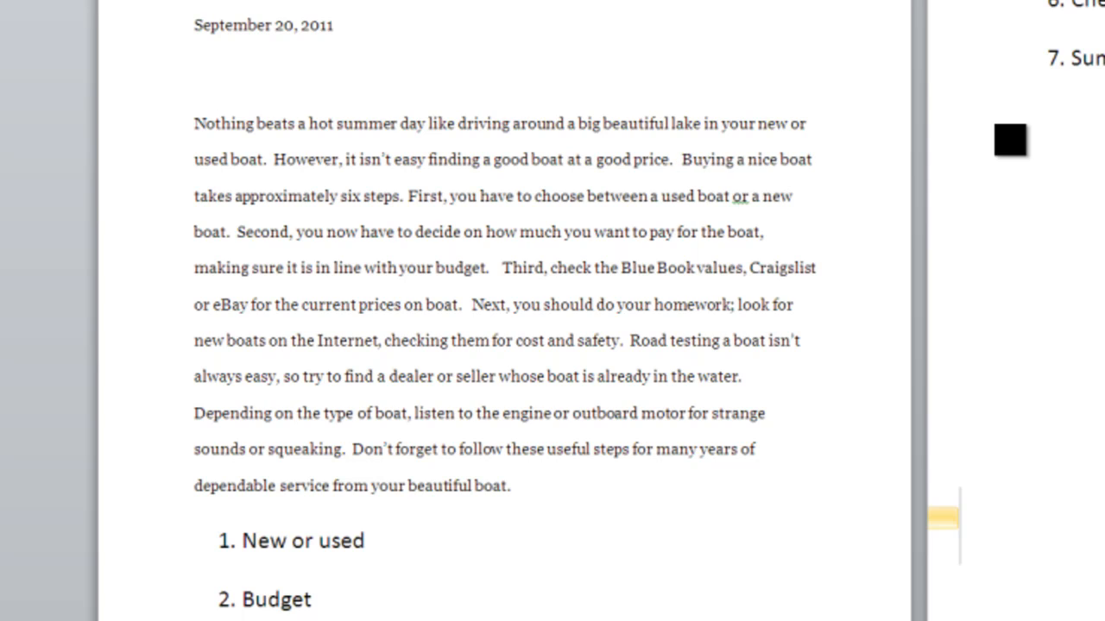
{"action": "type", "text": "In fact,"}
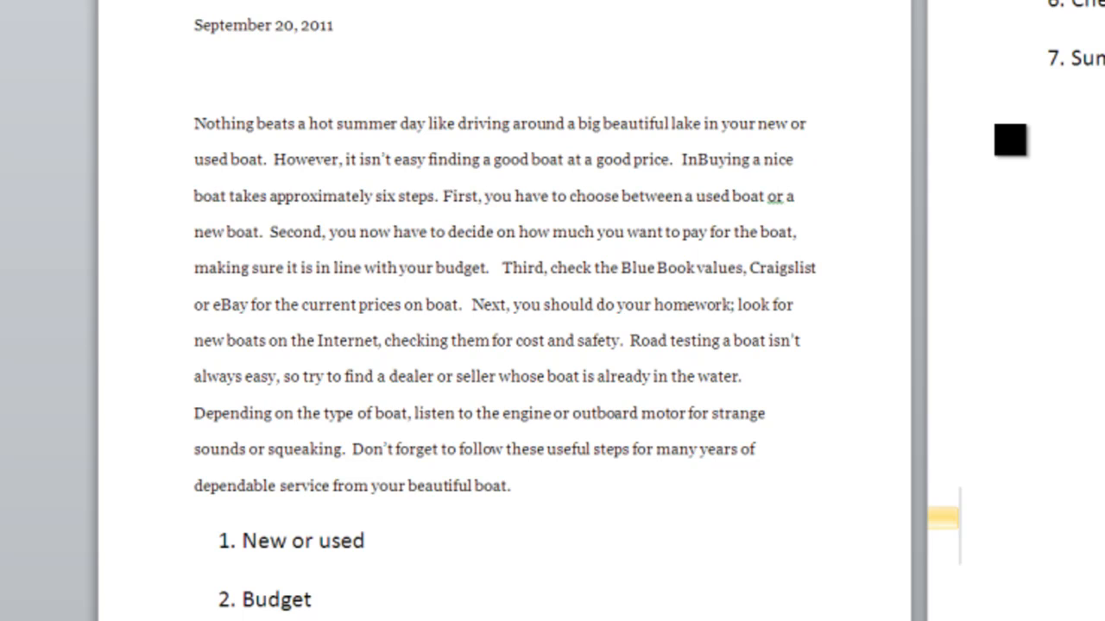
{"action": "key", "text": "BackSpace"}
{"action": "key", "text": "BackSpace"}
{"action": "key", "text": "BackSpace"}
{"action": "key", "text": "BackSpace"}
{"action": "key", "text": "BackSpace"}
{"action": "key", "text": "BackSpace"}
{"action": "key", "text": "BackSpace"}
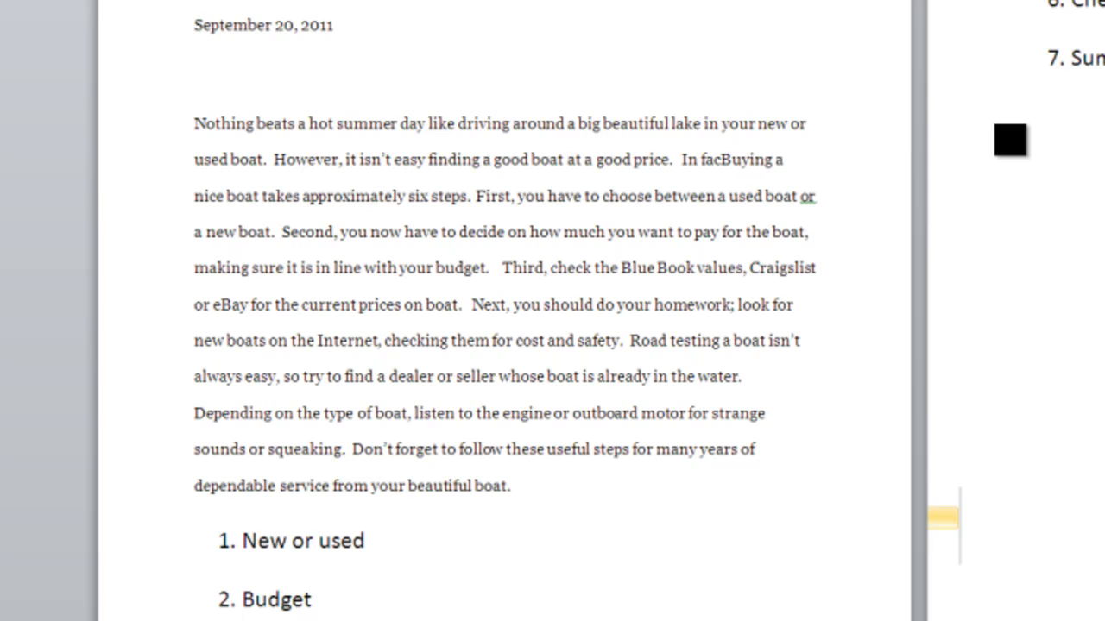
{"action": "key", "text": "BackSpace"}
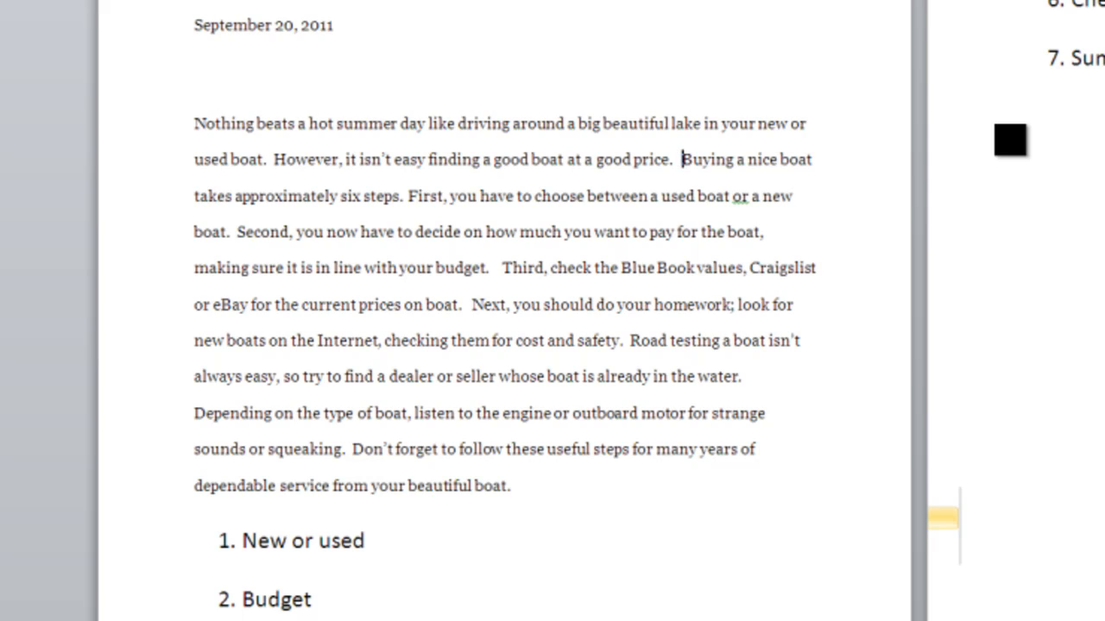
- Join the first two introductory sentences by replacing the period and "However," with ", and" before "it isn't easy finding a good boat"
{"action": "key", "text": "Left"}
{"action": "key", "text": "Left"}
{"action": "key", "text": "Left"}
{"action": "key", "text": "Left"}
{"action": "key", "text": "Left"}
{"action": "key", "text": "Left"}
{"action": "key", "text": "Left"}
{"action": "key", "text": "Left"}
{"action": "key", "text": "Left"}
{"action": "key", "text": "Left"}
{"action": "key", "text": "Left"}
{"action": "key", "text": "Left"}
{"action": "key", "text": "Left"}
{"action": "key", "text": "Left"}
{"action": "key", "text": "Left"}
{"action": "key", "text": "Left"}
{"action": "key", "text": "Left"}
{"action": "key", "text": "Left"}
{"action": "key", "text": "Left"}
{"action": "key", "text": "Left"}
{"action": "key", "text": "Left"}
{"action": "key", "text": "Left"}
{"action": "key", "text": "Left"}
{"action": "key", "text": "Left"}
{"action": "key", "text": "Left"}
{"action": "key", "text": "Left"}
{"action": "key", "text": "Left"}
{"action": "key", "text": "Left"}
{"action": "key", "text": "Left"}
{"action": "key", "text": "Left"}
{"action": "key", "text": "Left"}
{"action": "key", "text": "Left"}
{"action": "key", "text": "Left"}
{"action": "key", "text": "Left"}
{"action": "key", "text": "Left"}
{"action": "key", "text": "Left"}
{"action": "key", "text": "Left"}
{"action": "key", "text": "BackSpace"}
{"action": "key", "text": "BackSpace"}
{"action": "key", "text": "BackSpace"}
{"action": "key", "text": "BackSpace"}
{"action": "key", "text": "BackSpace"}
{"action": "key", "text": "BackSpace"}
{"action": "key", "text": "BackSpace"}
{"action": "key", "text": "BackSpace"}
{"action": "key", "text": "BackSpace"}
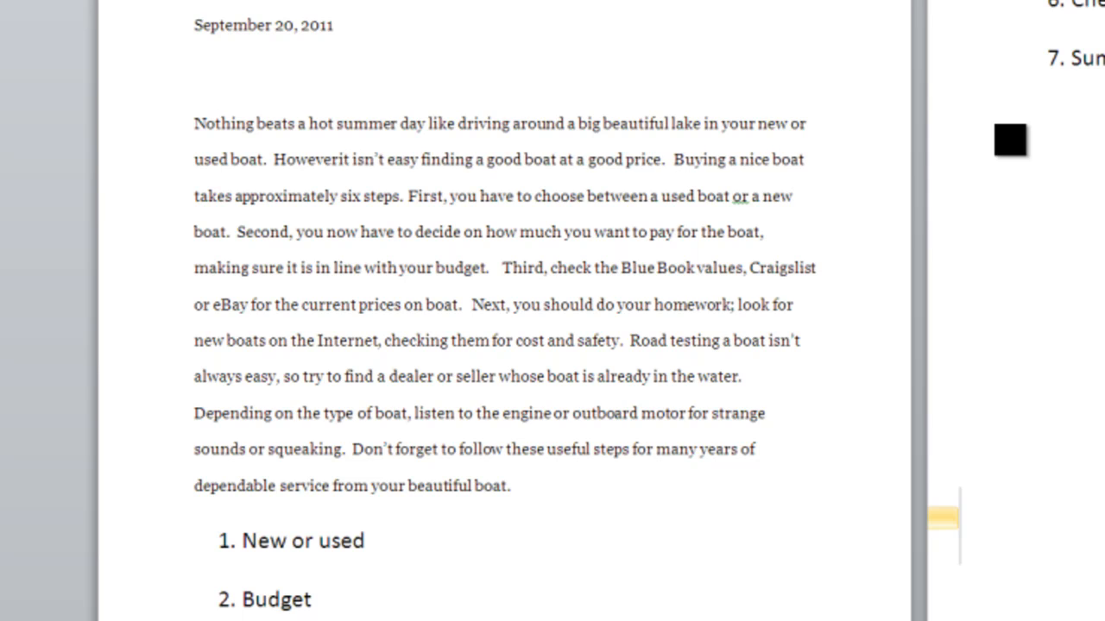
{"action": "key", "text": "BackSpace"}
{"action": "key", "text": "BackSpace"}
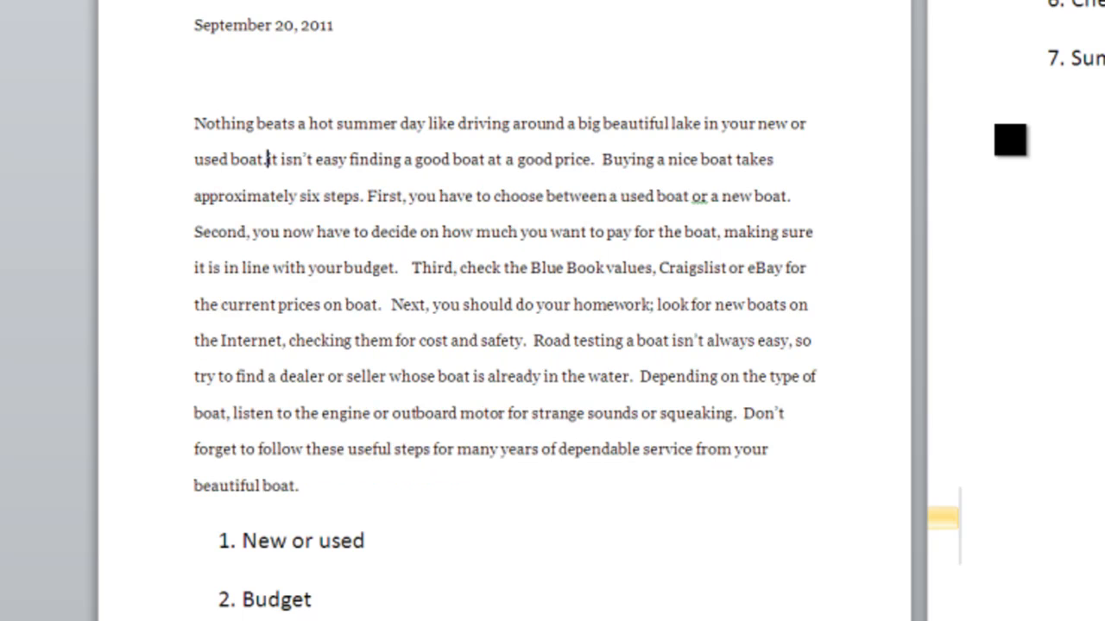
{"action": "type", "text": ", and i"}
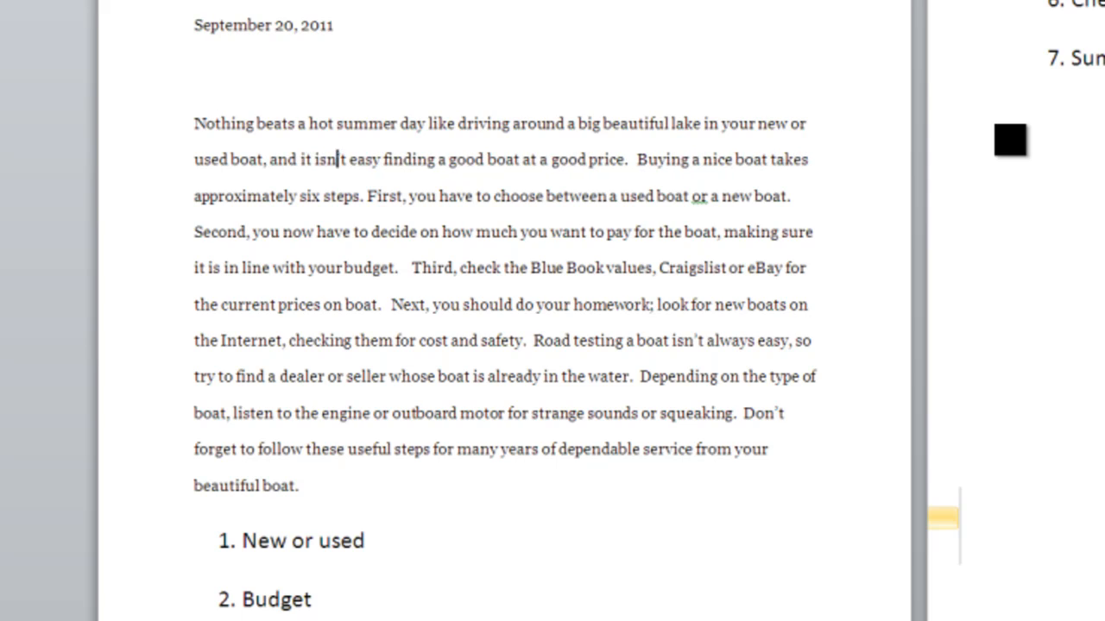
- Insert the sentence "However, it can be much easier if you consider these six steps." before "Buying a nice boat"
{"action": "left_click", "coordinate": [636, 158]}
{"action": "type", "text": "However, "}
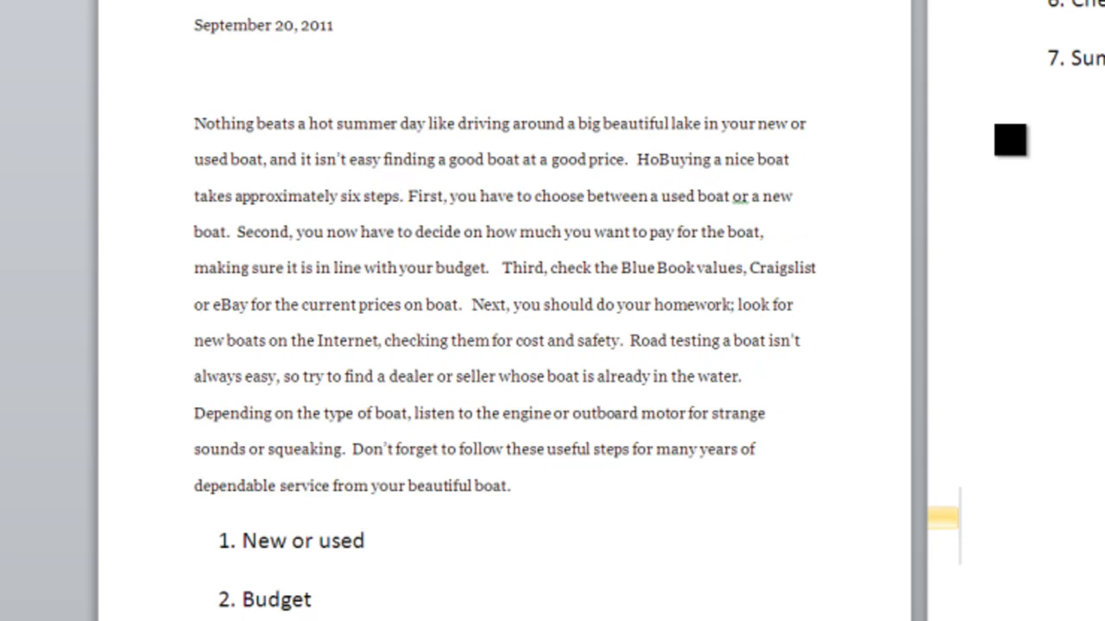
{"action": "type", "text": "it "}
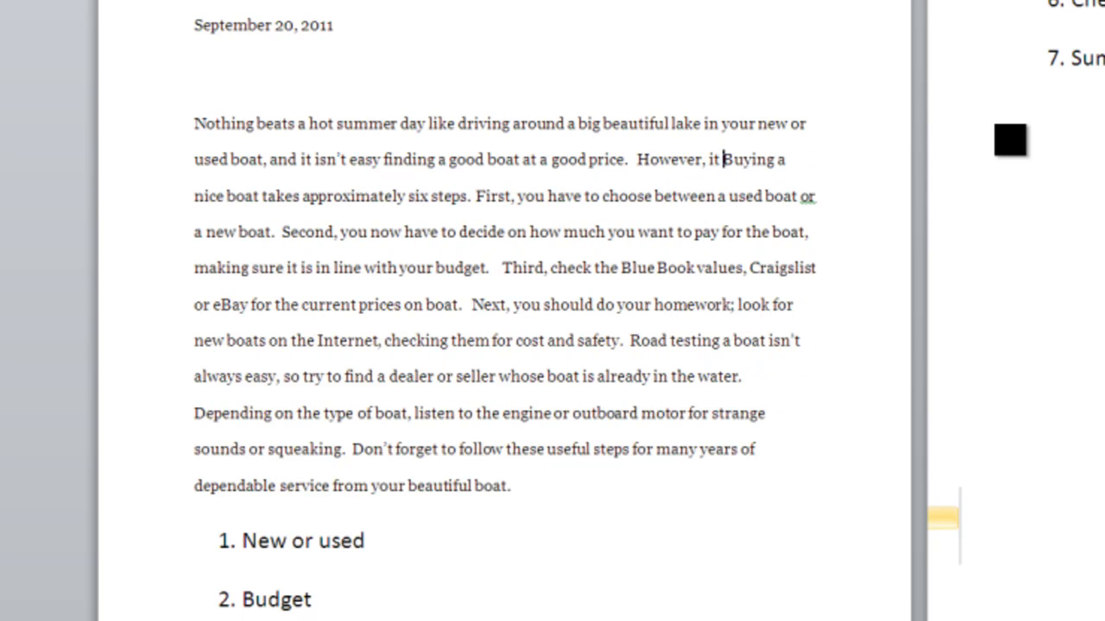
{"action": "type", "text": "can be much ea"}
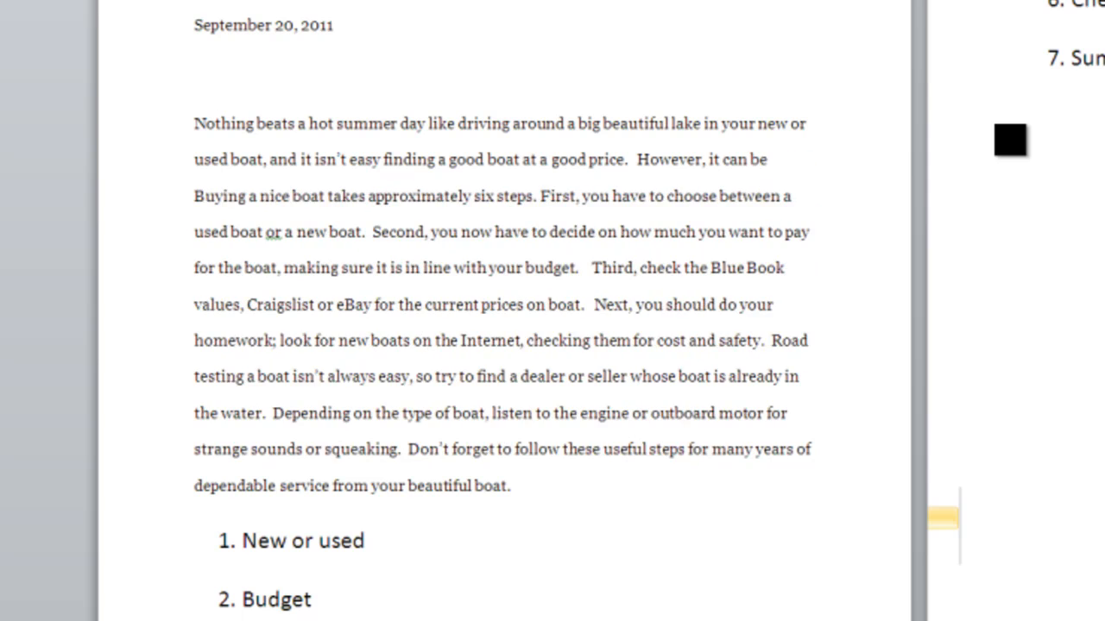
{"action": "type", "text": "sier if yo"}
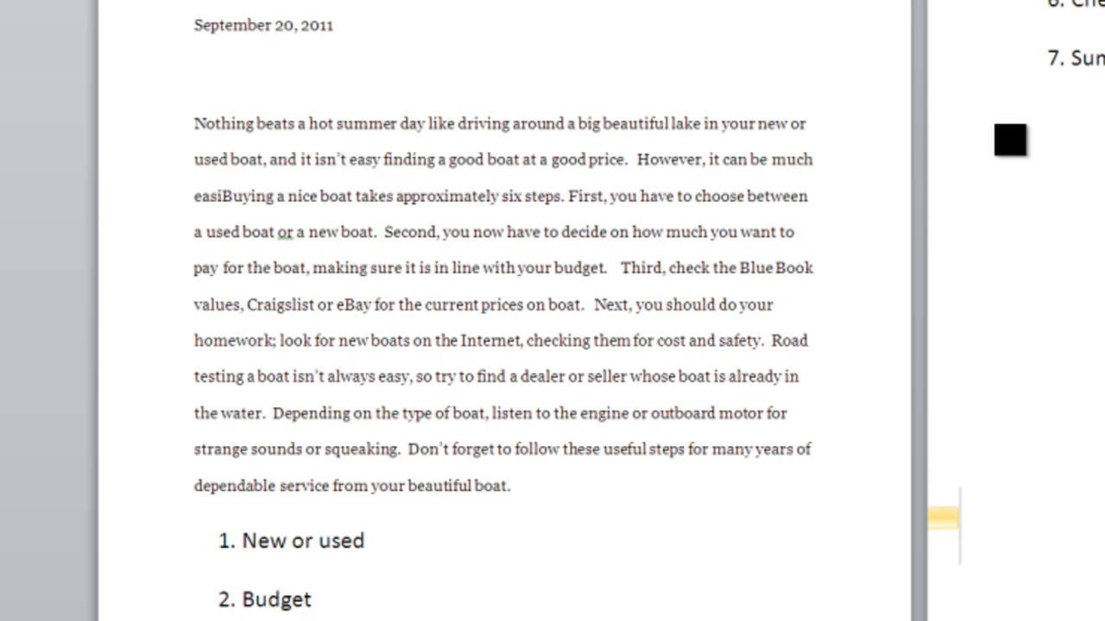
{"action": "type", "text": "u follow"}
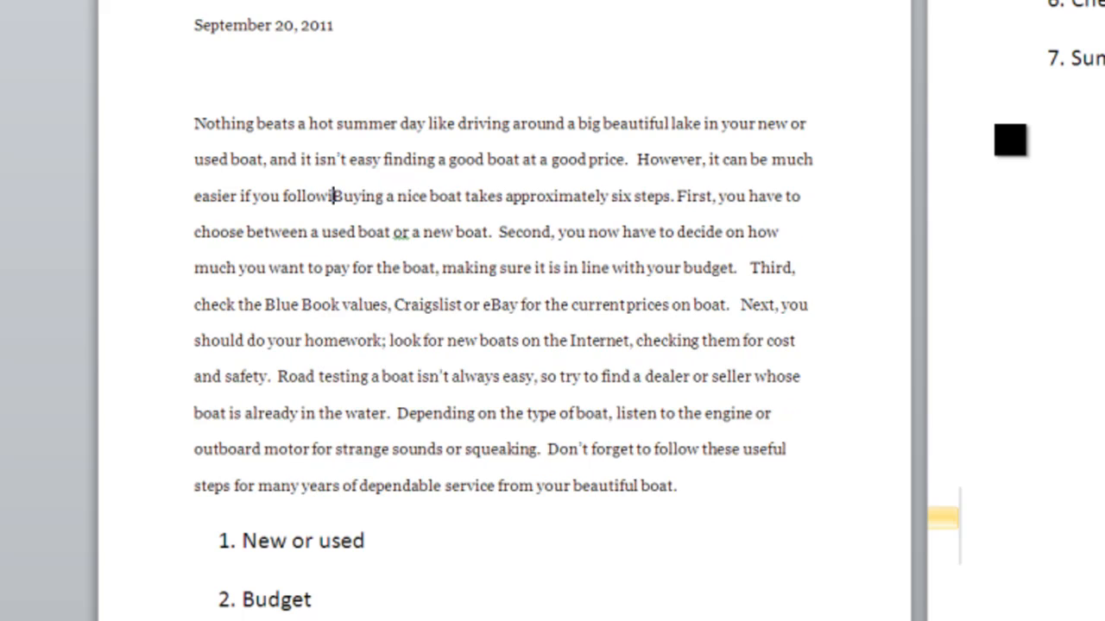
{"action": "key", "text": "BackSpace"}
{"action": "key", "text": "BackSpace"}
{"action": "key", "text": "BackSpace"}
{"action": "key", "text": "BackSpace"}
{"action": "key", "text": "BackSpace"}
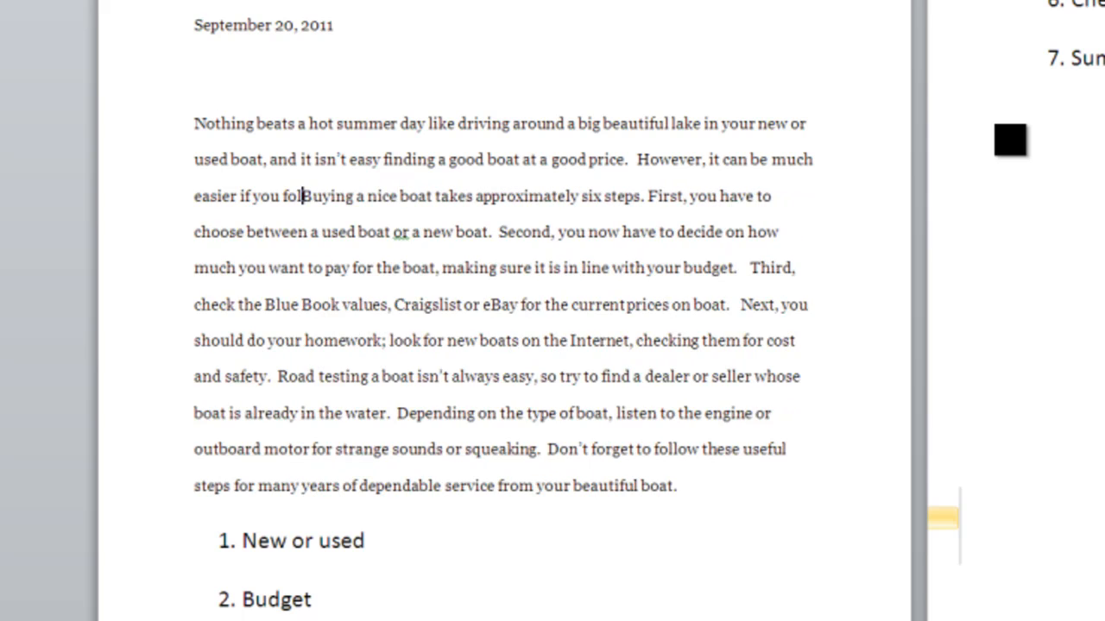
{"action": "key", "text": "BackSpace"}
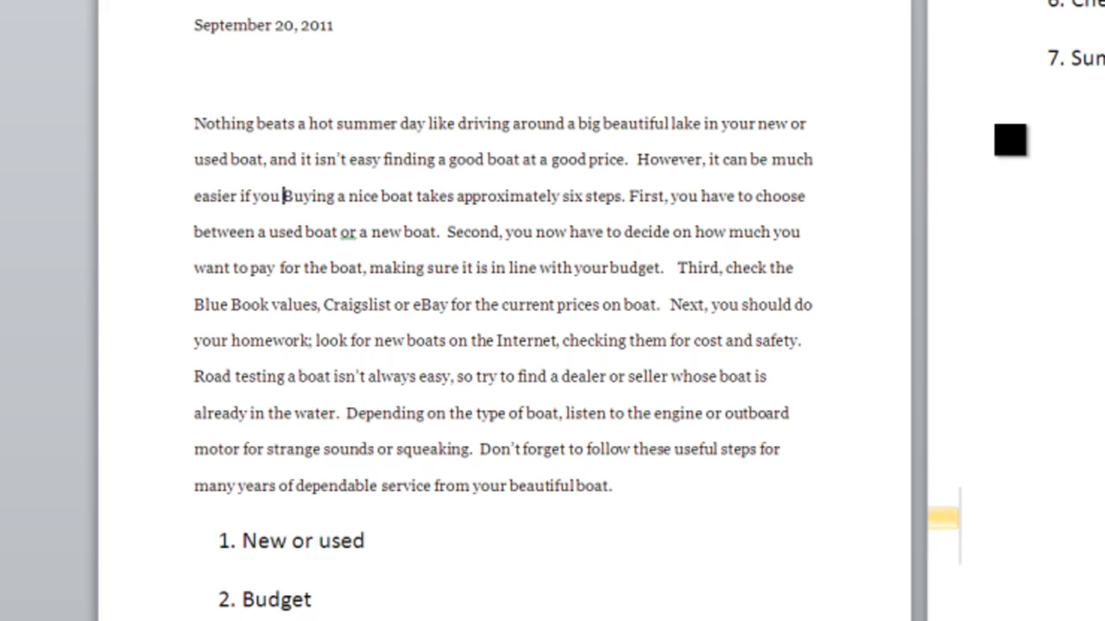
{"action": "type", "text": "consider"}
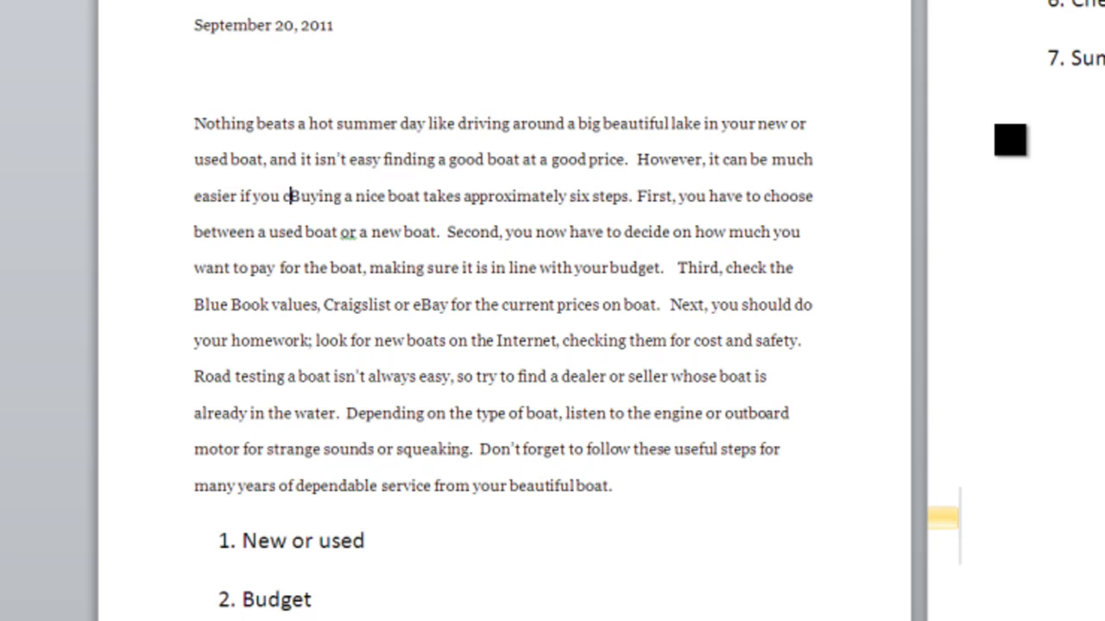
{"action": "type", "text": " the"}
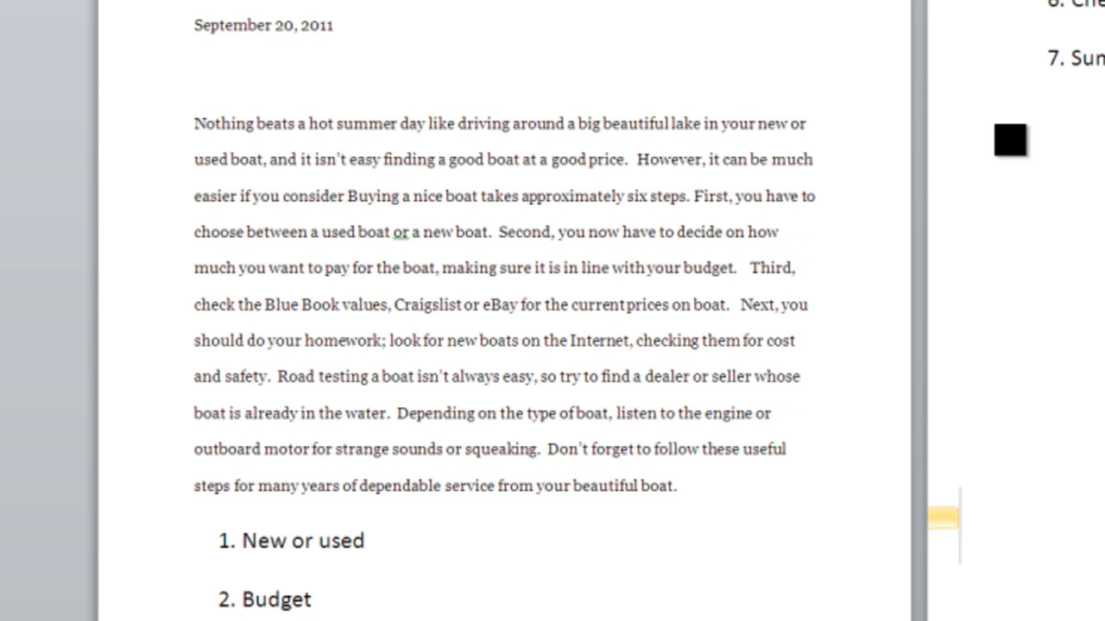
{"action": "type", "text": "se six "}
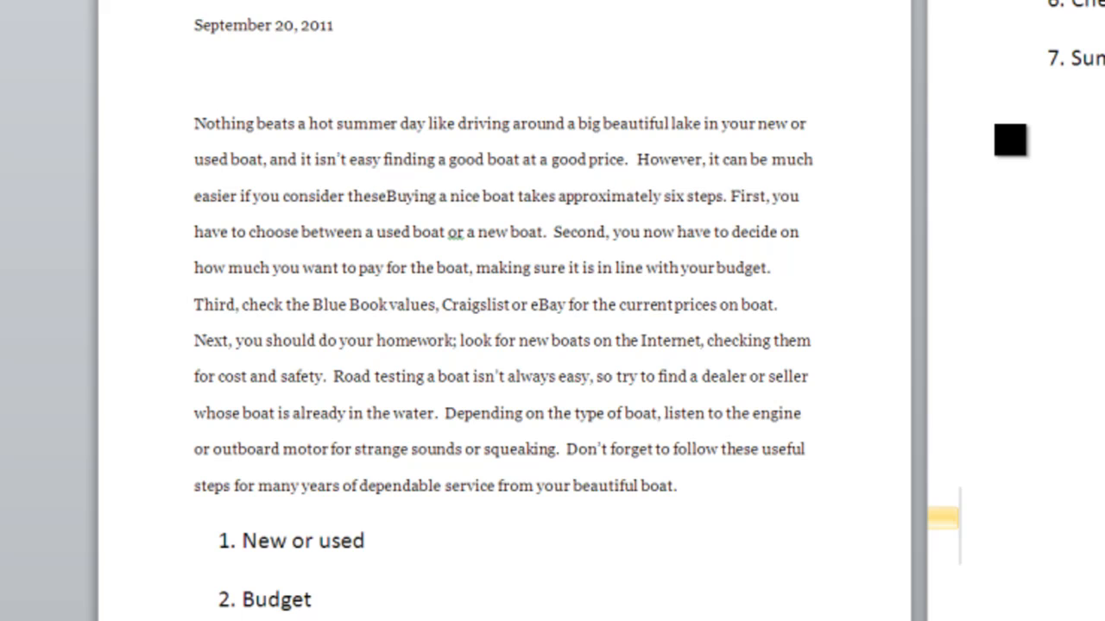
{"action": "type", "text": "ste"}
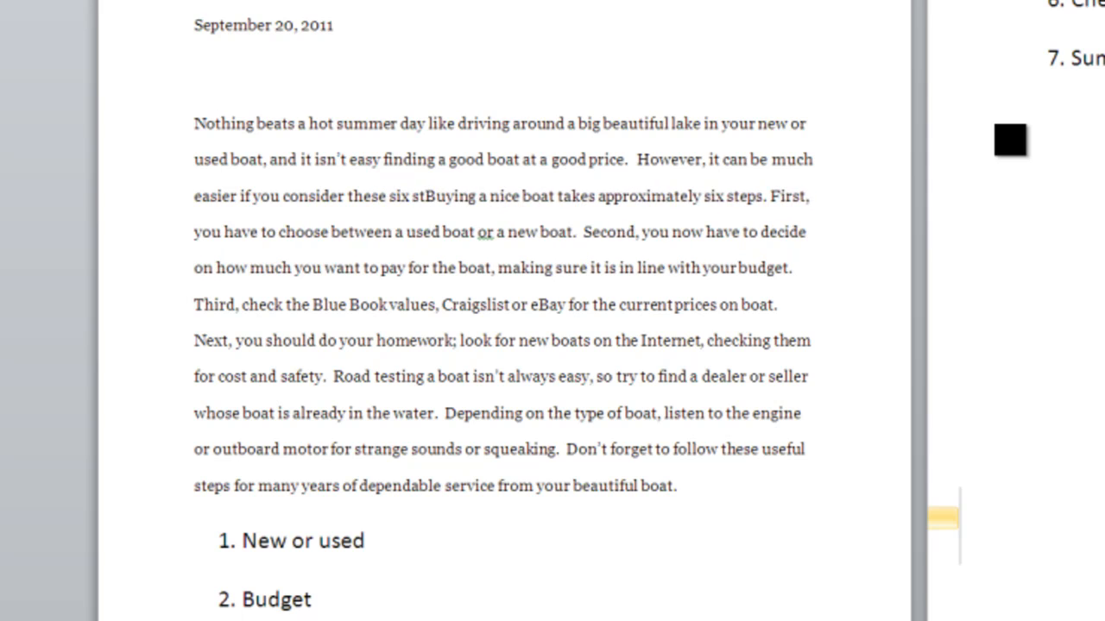
{"action": "type", "text": "ps."}
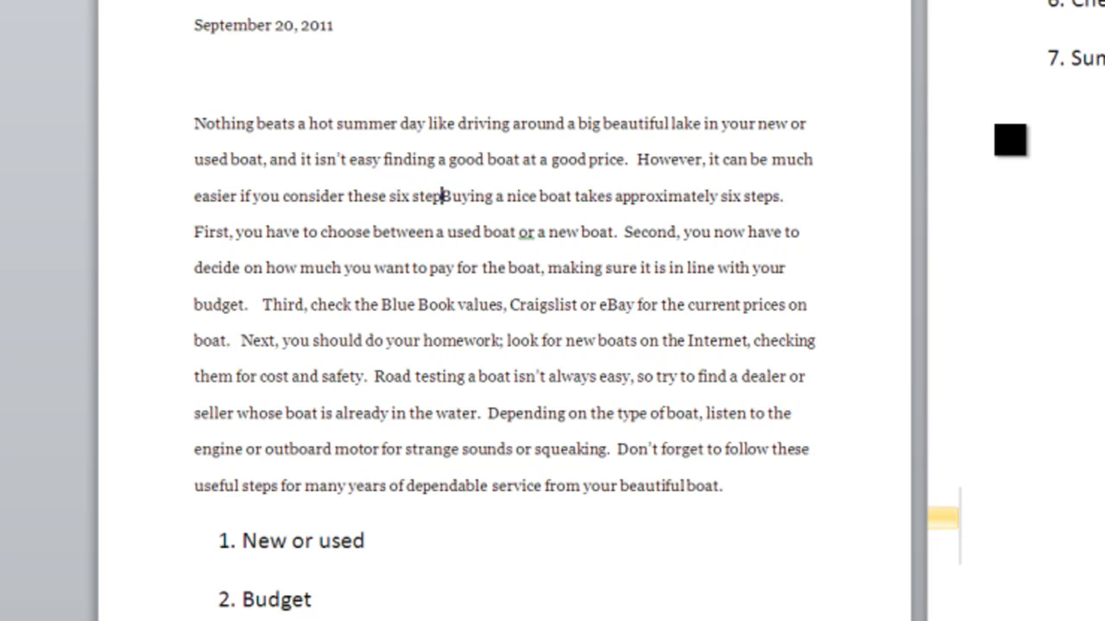
- Delete the sentence "Buying a nice boat takes approximately six steps." before "First, you have to choose"
{"action": "key", "text": "Delete"}
{"action": "key", "text": "Delete"}
{"action": "key", "text": "Delete"}
{"action": "key", "text": "Delete"}
{"action": "key", "text": "Delete"}
{"action": "key", "text": "Delete"}
{"action": "key", "text": "Delete"}
{"action": "key", "text": "Delete"}
{"action": "key", "text": "Delete"}
{"action": "key", "text": "Delete"}
{"action": "key", "text": "Delete"}
{"action": "key", "text": "Delete"}
{"action": "key", "text": "Delete"}
{"action": "key", "text": "Delete"}
{"action": "key", "text": "Delete"}
{"action": "key", "text": "Delete"}
{"action": "key", "text": "Delete"}
{"action": "key", "text": "Delete"}
{"action": "key", "text": "Delete"}
{"action": "key", "text": "Delete"}
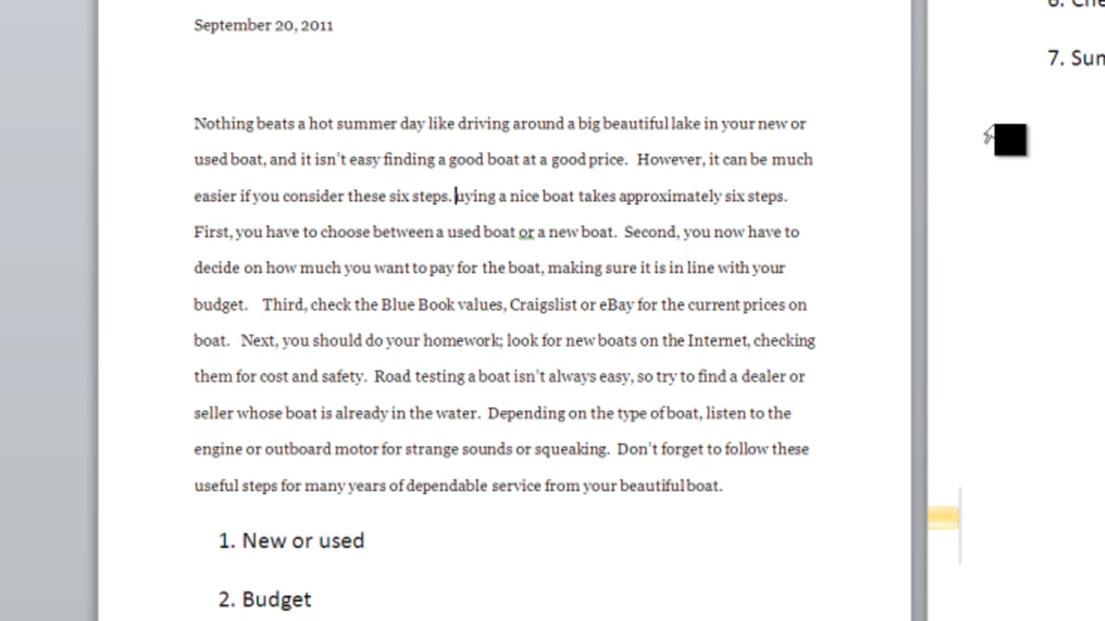
{"action": "key", "text": "Delete"}
{"action": "key", "text": "Delete"}
{"action": "key", "text": "Delete"}
{"action": "key", "text": "Delete"}
{"action": "key", "text": "Delete"}
{"action": "key", "text": "Delete"}
{"action": "key", "text": "Delete"}
{"action": "key", "text": "Delete"}
{"action": "key", "text": "Delete"}
{"action": "key", "text": "Delete"}
{"action": "key", "text": "Delete"}
{"action": "key", "text": "Delete"}
{"action": "key", "text": "Delete"}
{"action": "key", "text": "Delete"}
{"action": "key", "text": "Delete"}
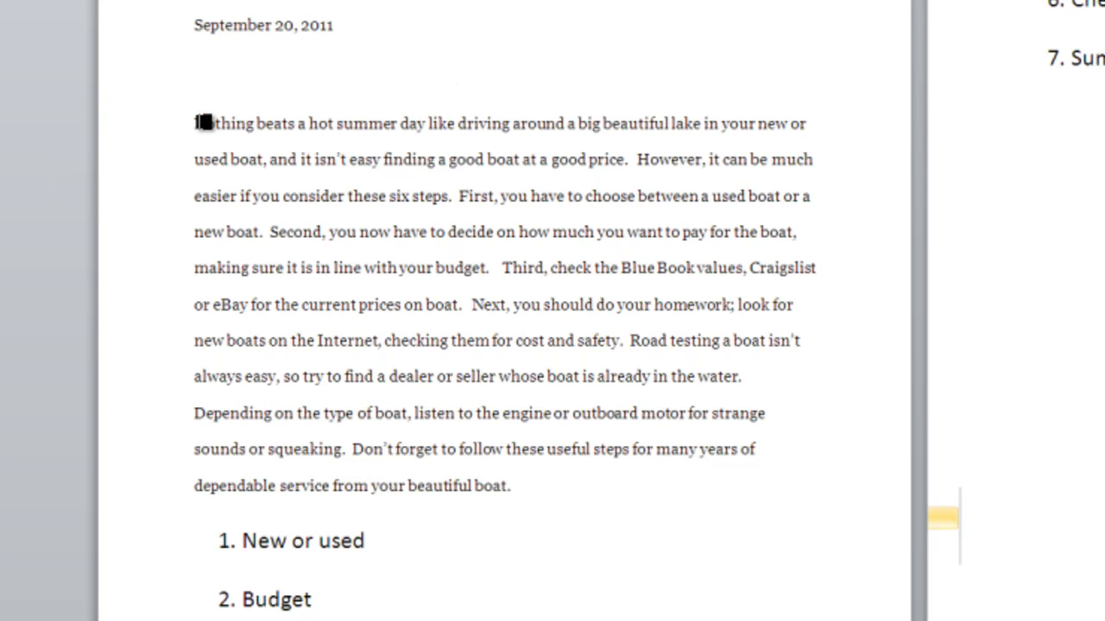
- Remove the blank space between the date and the essay paragraph, and indent the paragraph's first line
{"action": "left_click", "coordinate": [195, 124]}
{"action": "key", "text": "BackSpace"}
{"action": "key", "text": "Tab"}
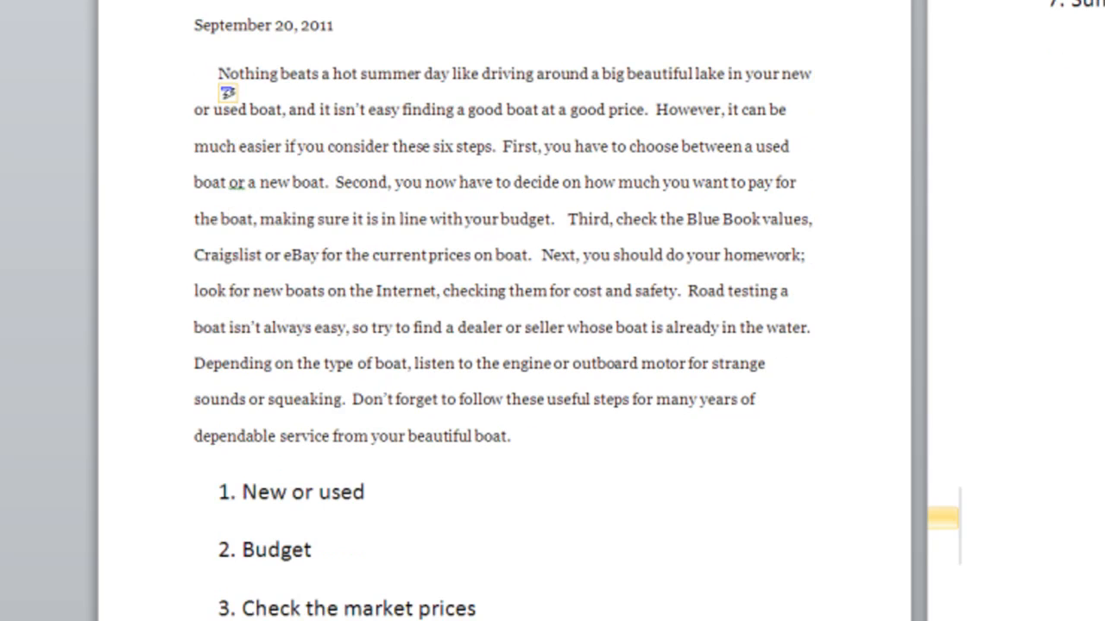
- Delete the whole numbered outline below the essay paragraph, from "New or used" through its seventh item
{"action": "left_click_drag", "start_coordinate": [235, 494], "coordinate": [1103, 22]}
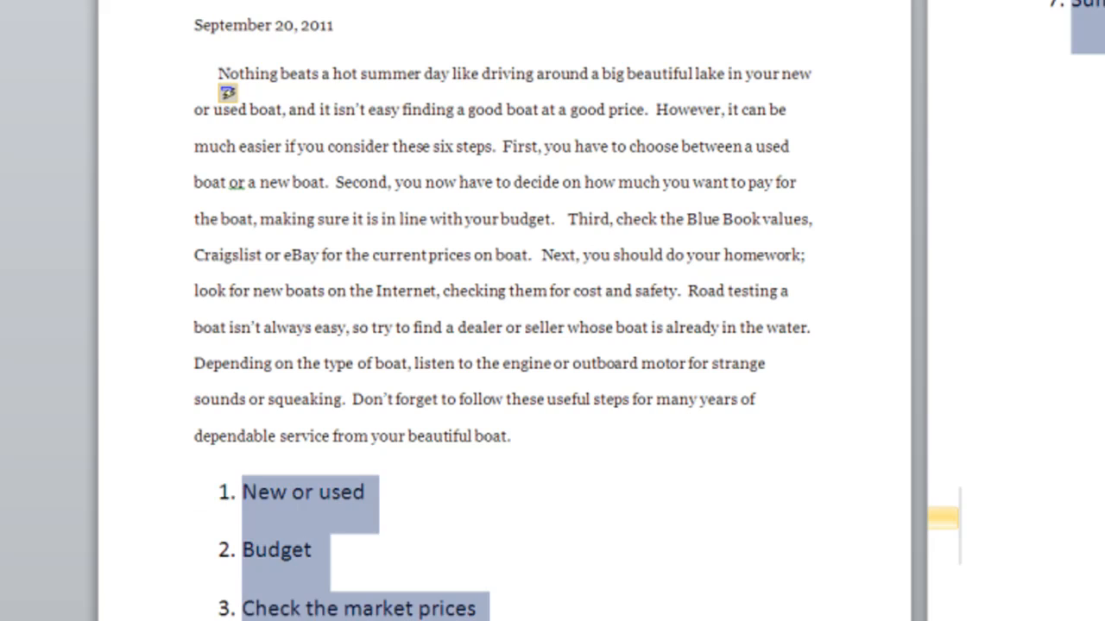
{"action": "key", "text": "Delete"}
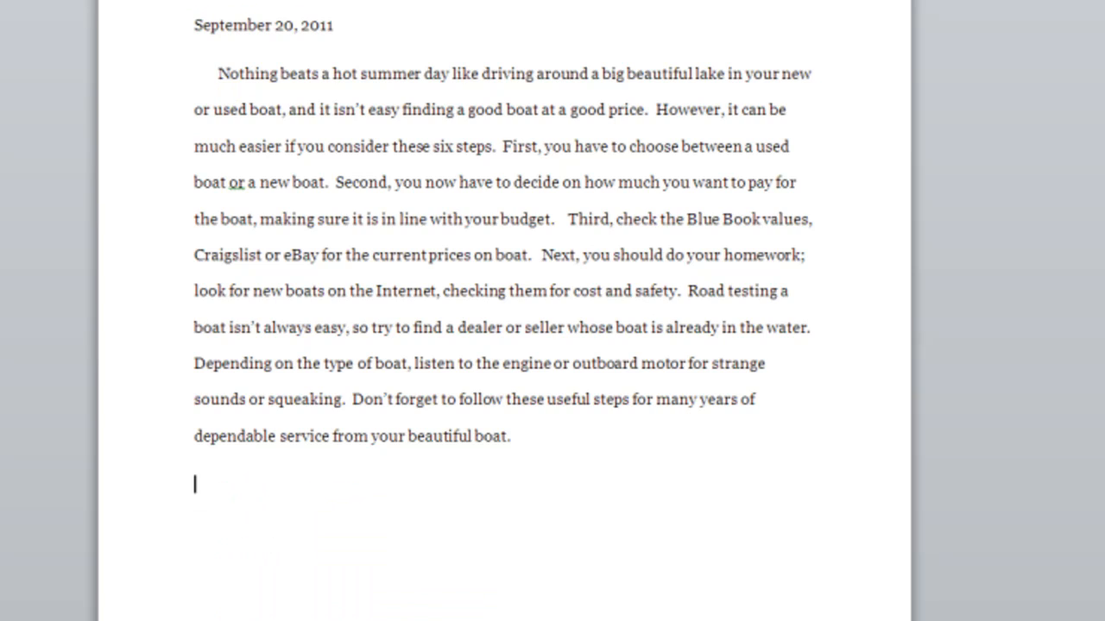
- Check the font and size used across the heading lines and the essay paragraph
{"action": "scroll", "coordinate": [735, 119], "scroll_direction": "up", "scroll_amount": 5}
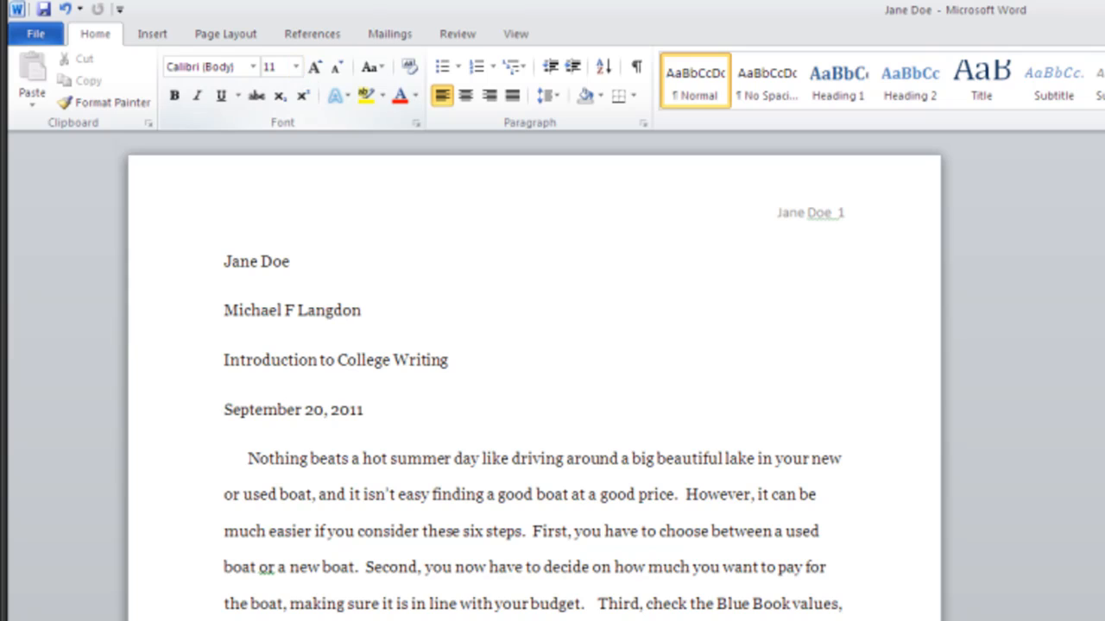
{"action": "left_click_drag", "start_coordinate": [178, 617], "coordinate": [108, 136]}
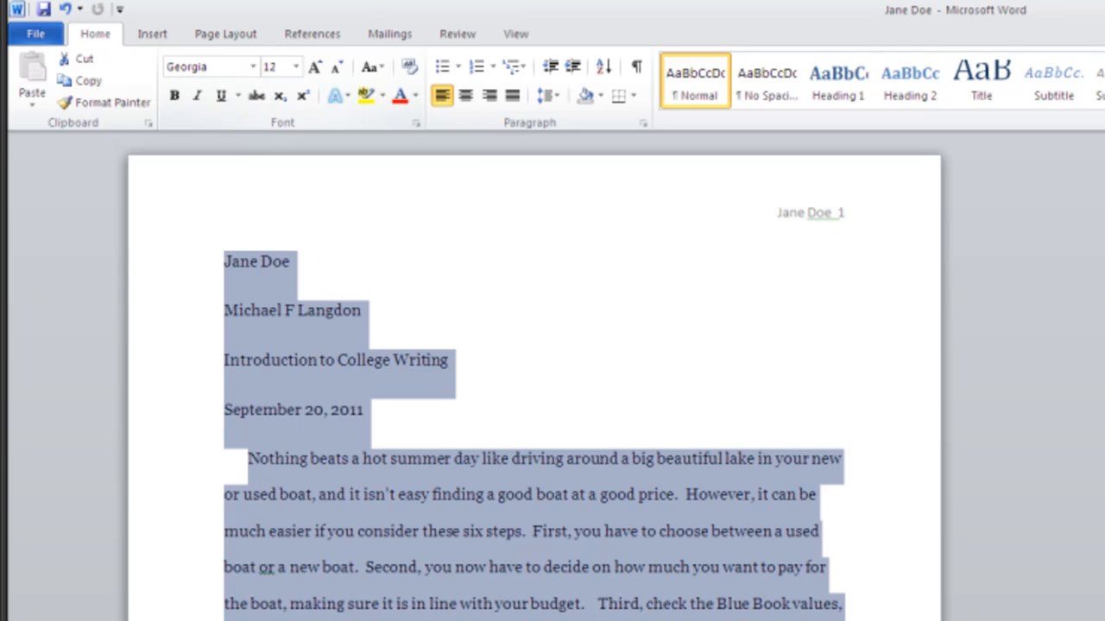
{"action": "left_click", "coordinate": [642, 421]}
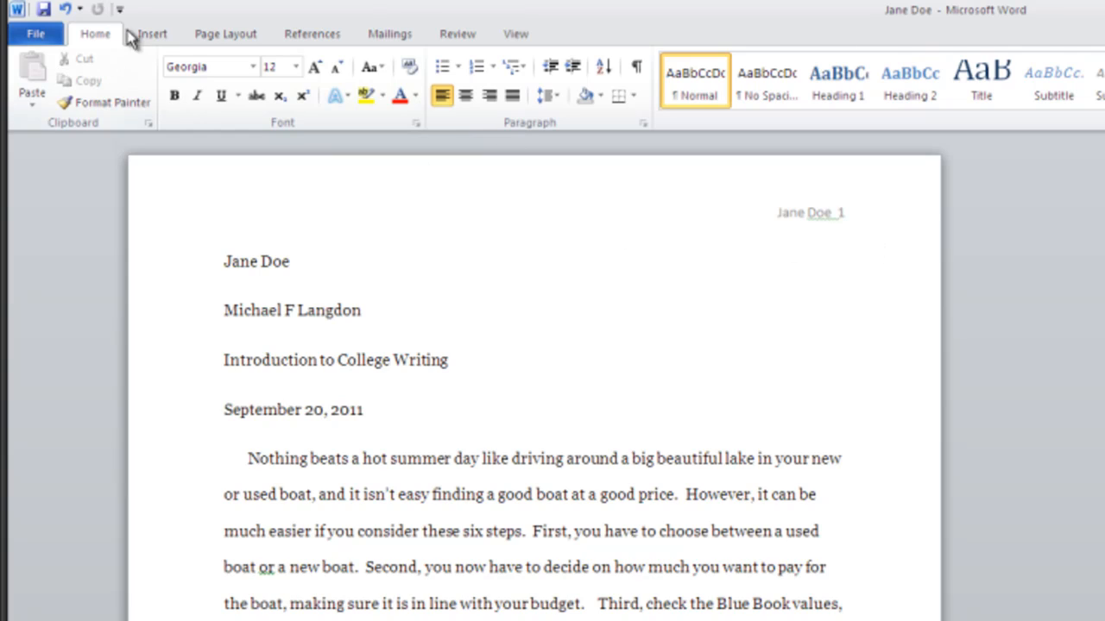
- Replace the header's contents with a right-aligned top-of-page number preceded by the student's full name, and finish editing the header
{"action": "left_click", "coordinate": [164, 35]}
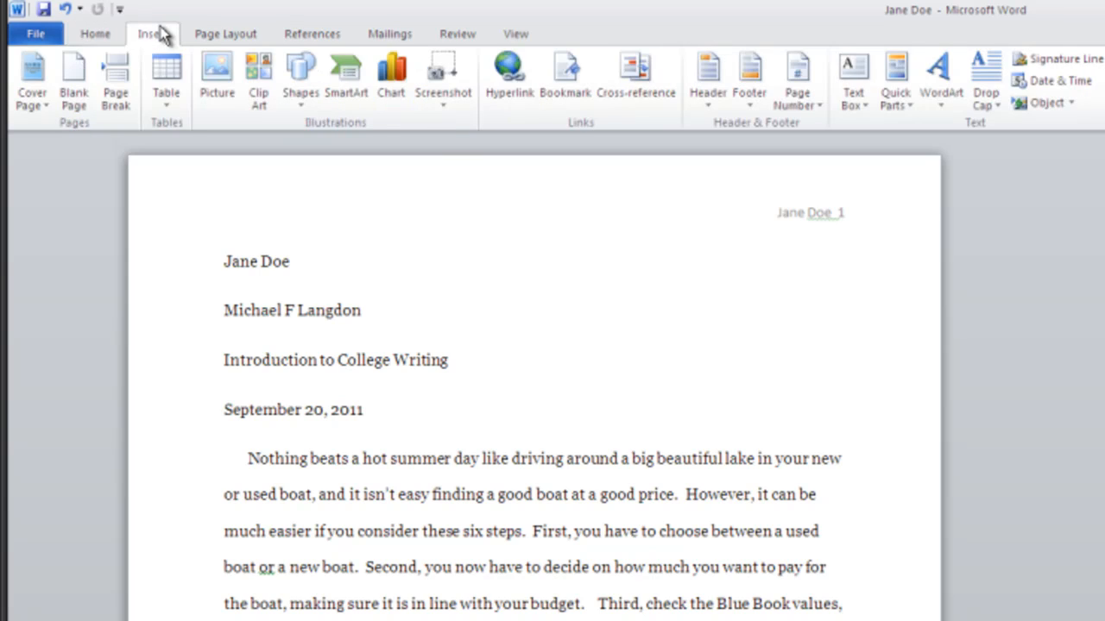
{"action": "left_click", "coordinate": [705, 109]}
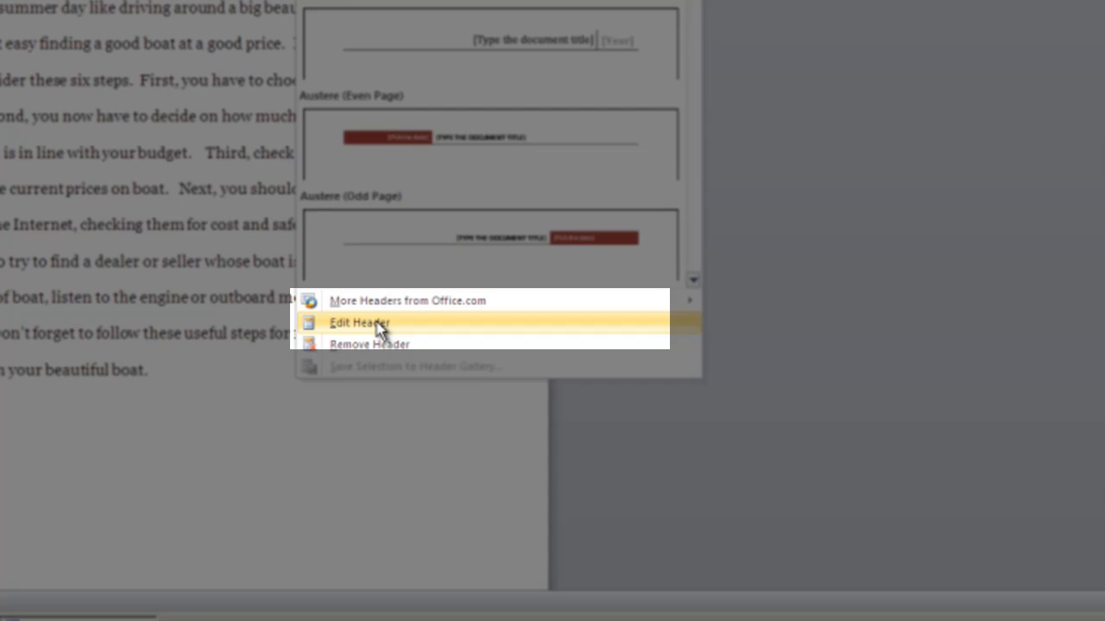
{"action": "left_click", "coordinate": [643, 620]}
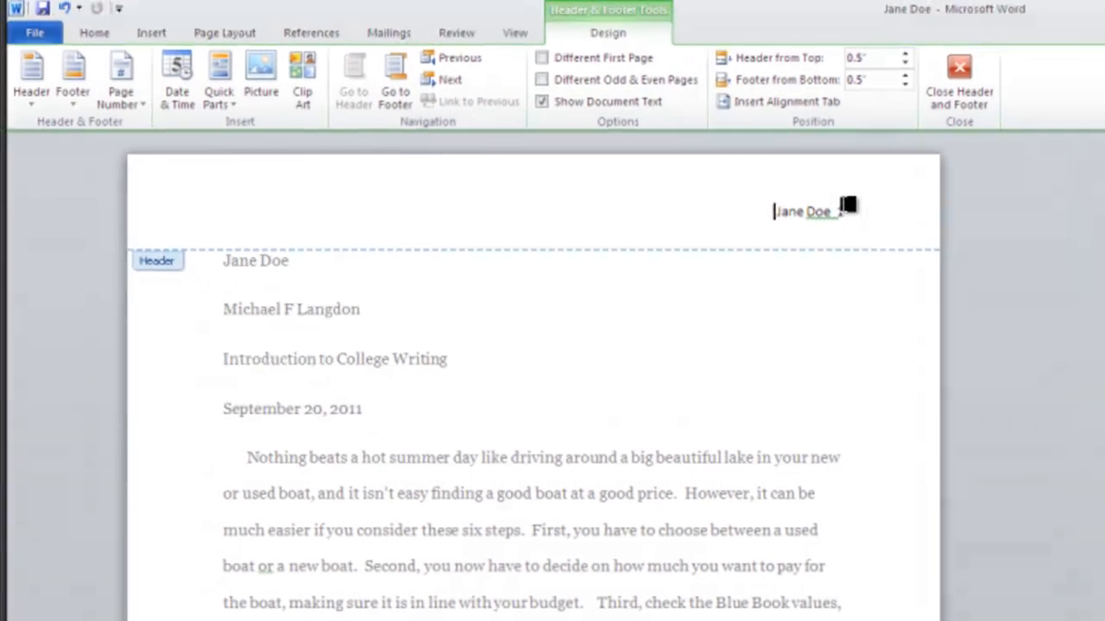
{"action": "left_click", "coordinate": [147, 109]}
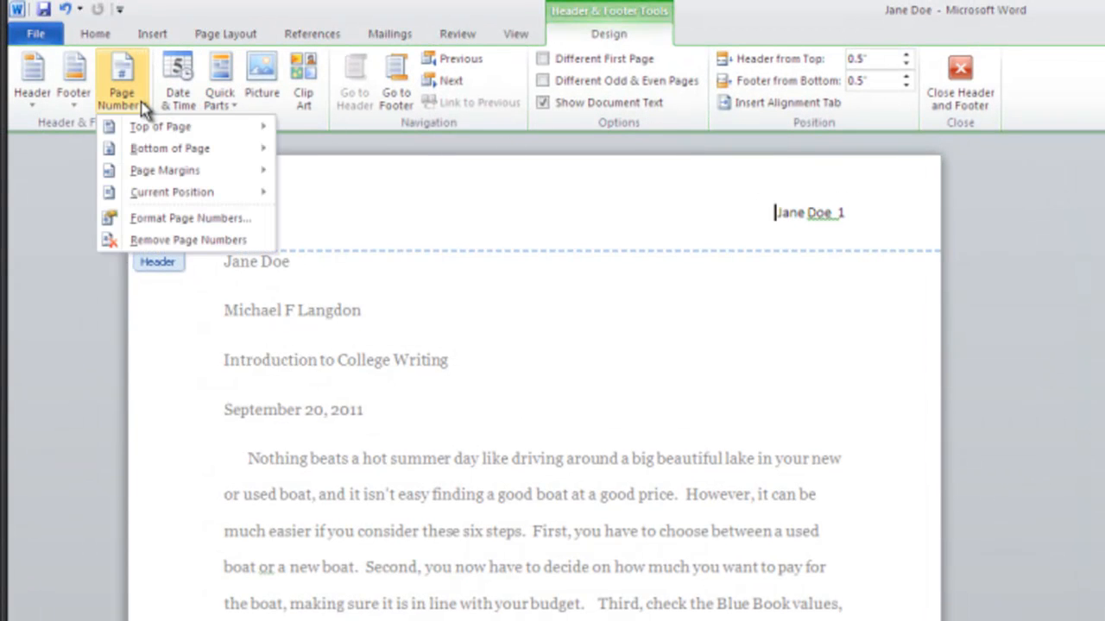
{"action": "mouse_move", "coordinate": [153, 126]}
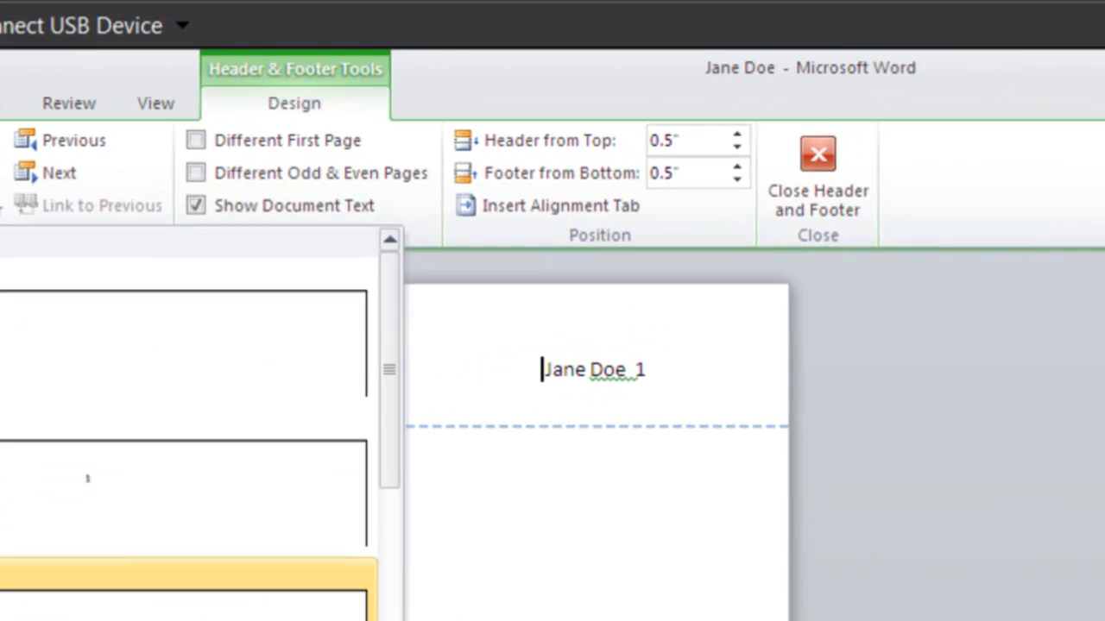
{"action": "left_click", "coordinate": [172, 605]}
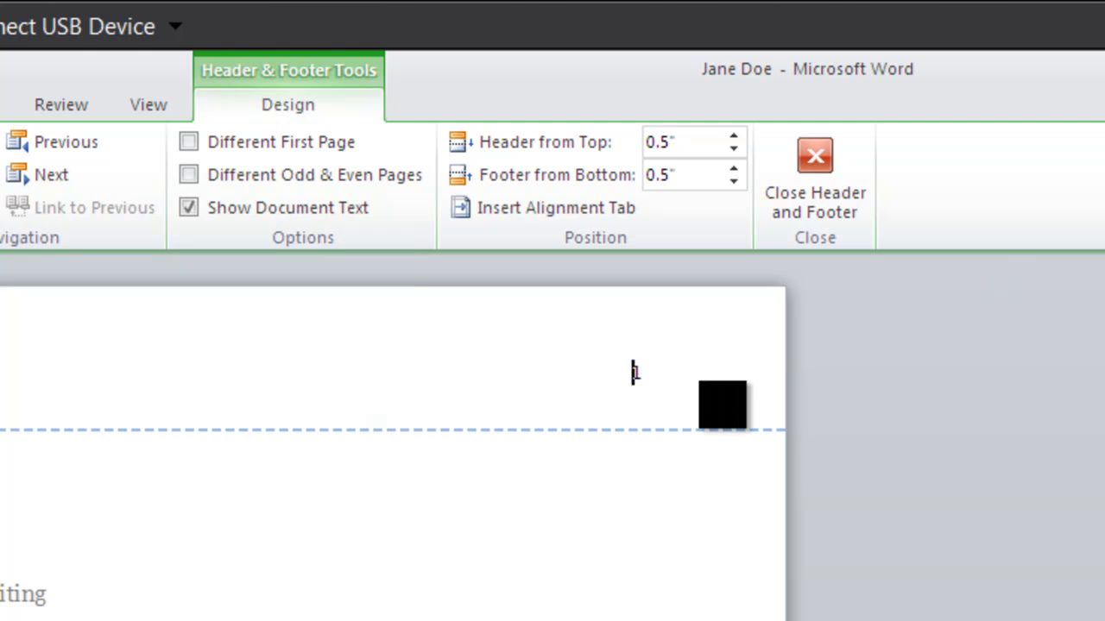
{"action": "type", "text": "Jane Doe"}
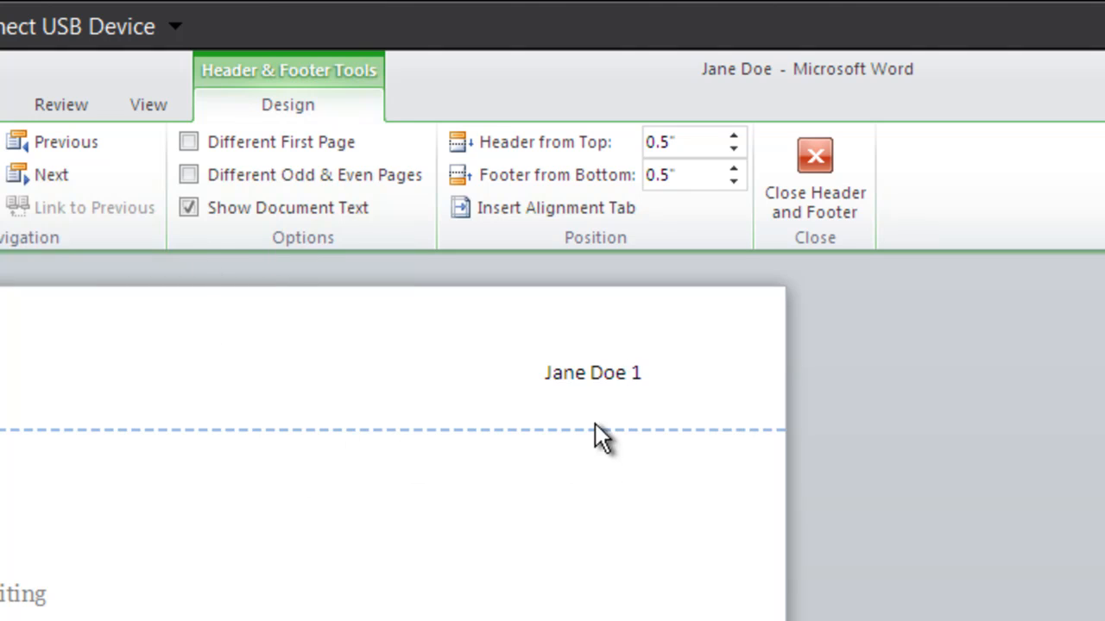
{"action": "left_click", "coordinate": [806, 158]}
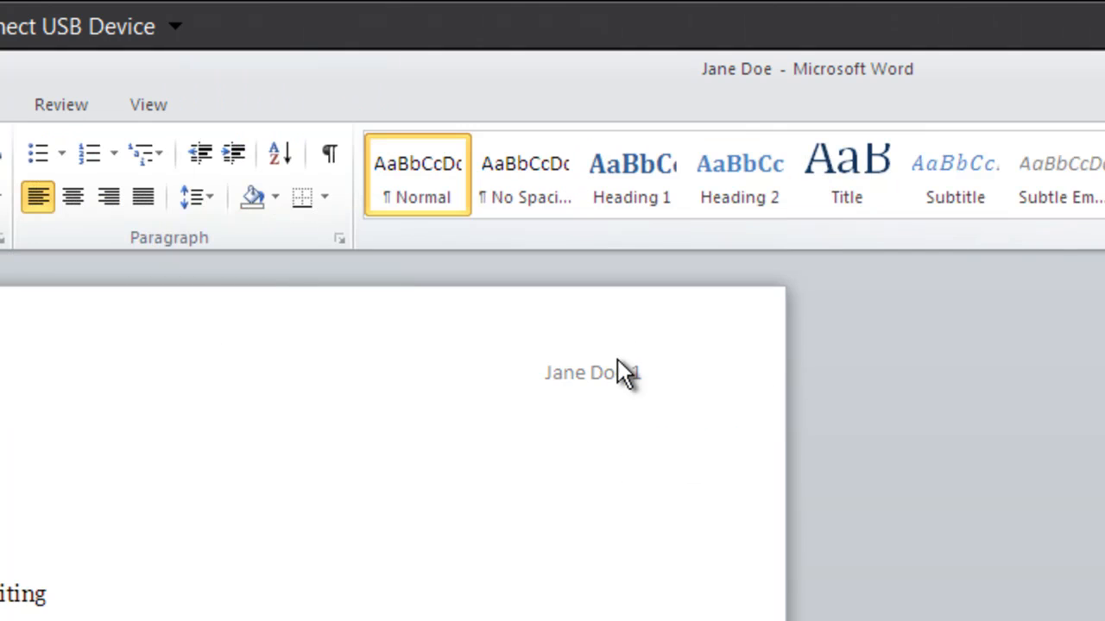